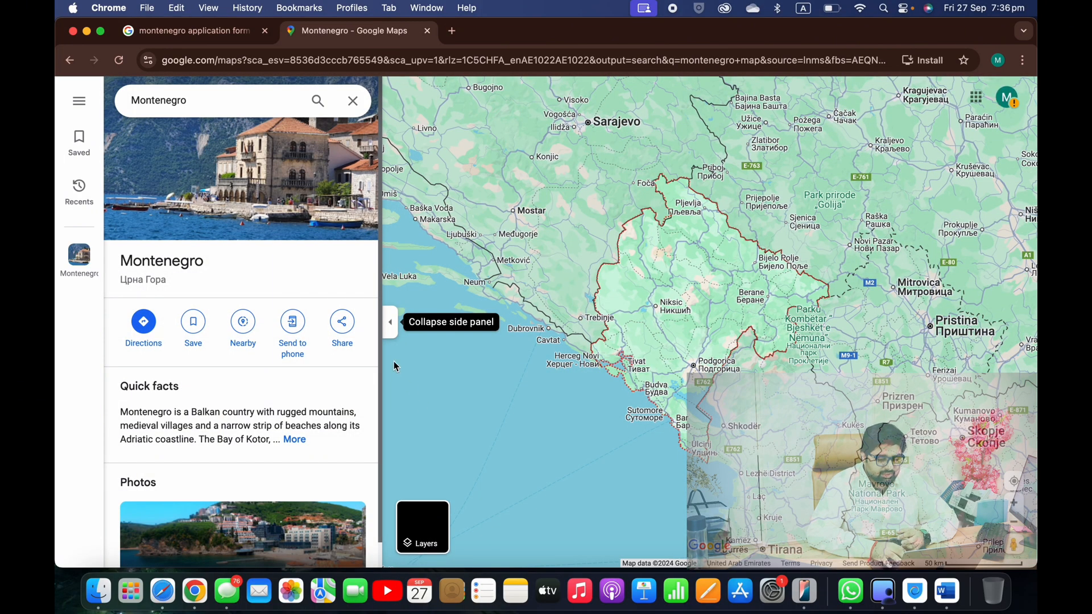
Collapse the Maps side panel, zoom out to show Montenegro's neighbours, and open a new tab
{"action": "left_click", "coordinate": [390, 327]}
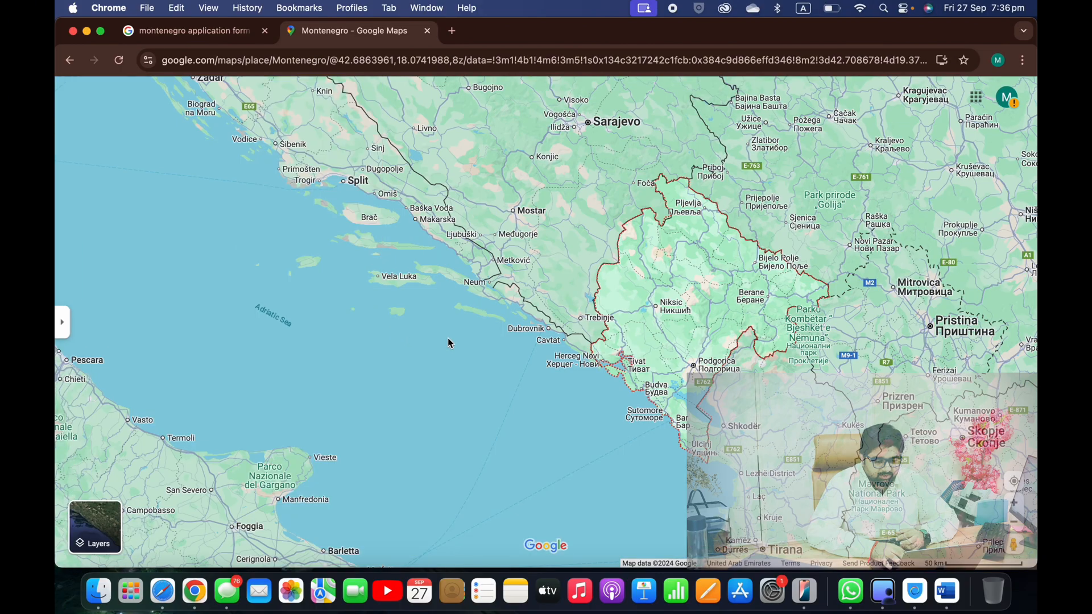
{"action": "scroll", "coordinate": [681, 377], "scroll_direction": "down", "scroll_amount": 3}
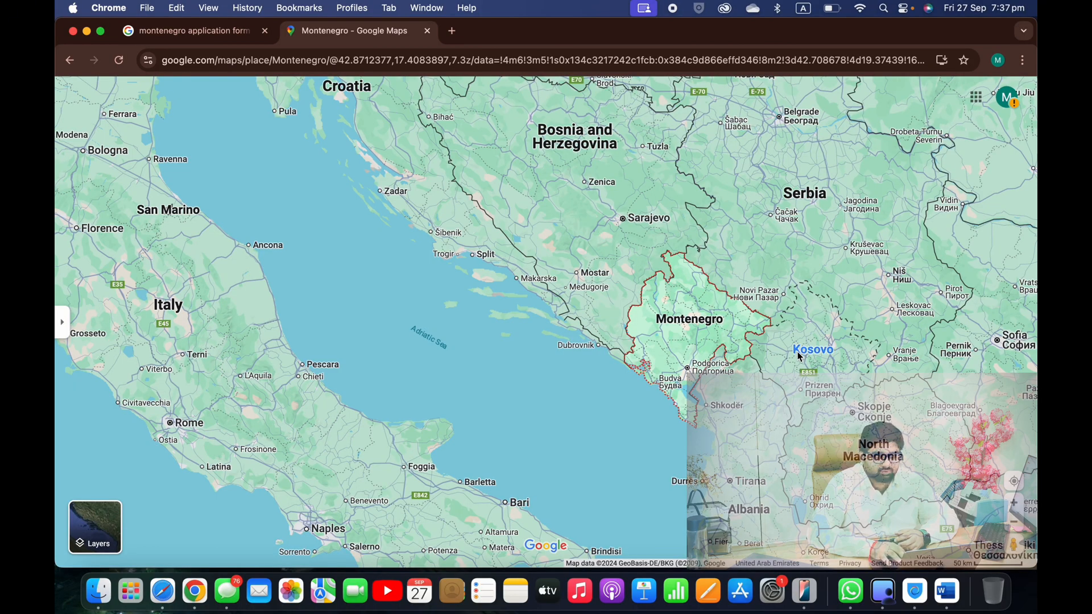
{"action": "scroll", "coordinate": [745, 421], "scroll_direction": "down", "scroll_amount": 2}
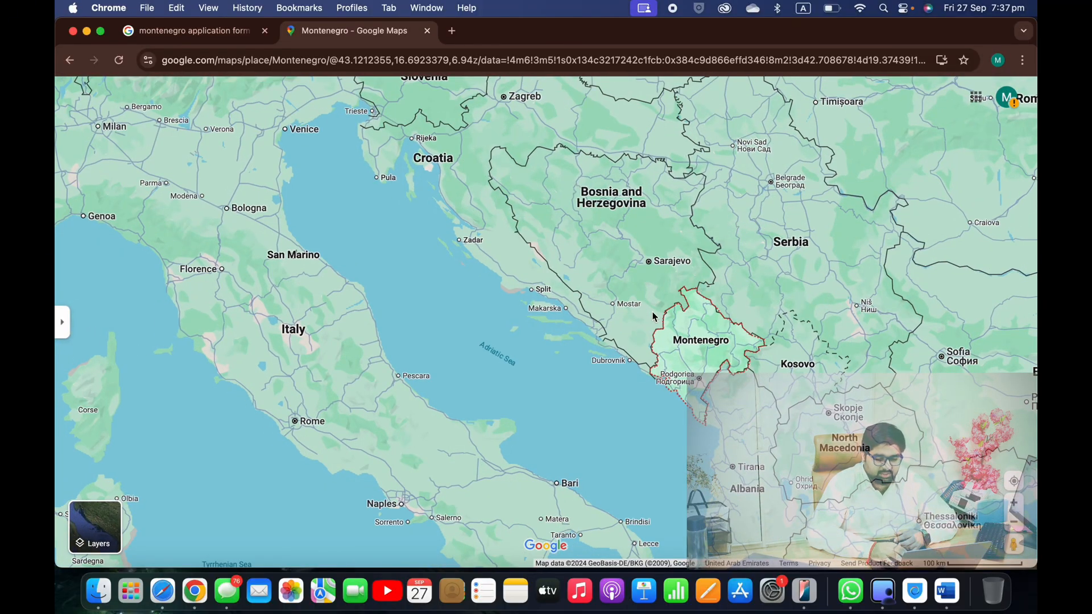
{"action": "scroll", "coordinate": [654, 317], "scroll_direction": "down", "scroll_amount": 1}
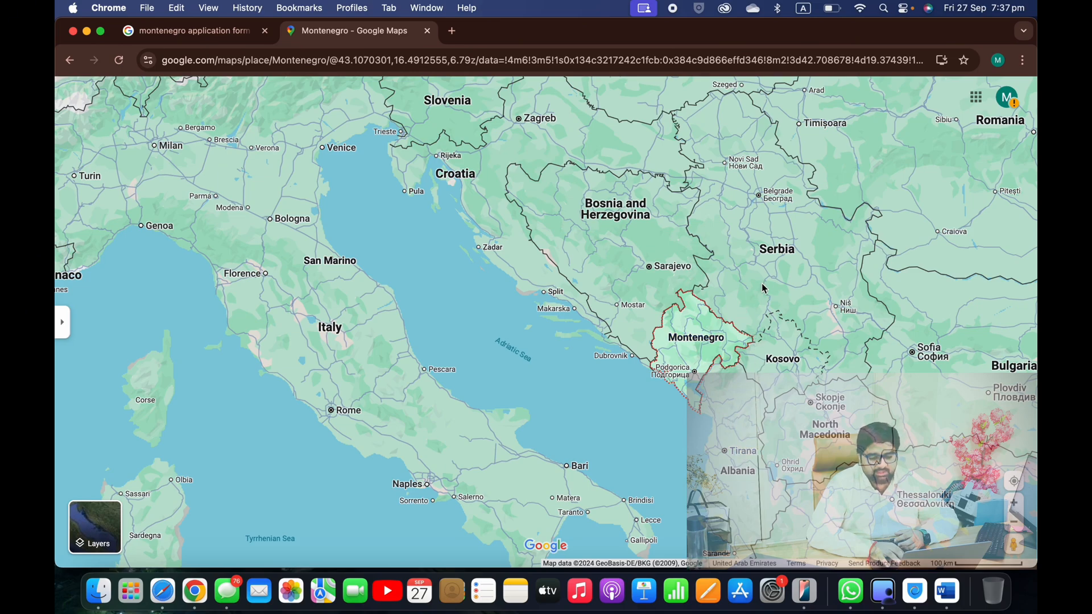
{"action": "left_click", "coordinate": [452, 33]}
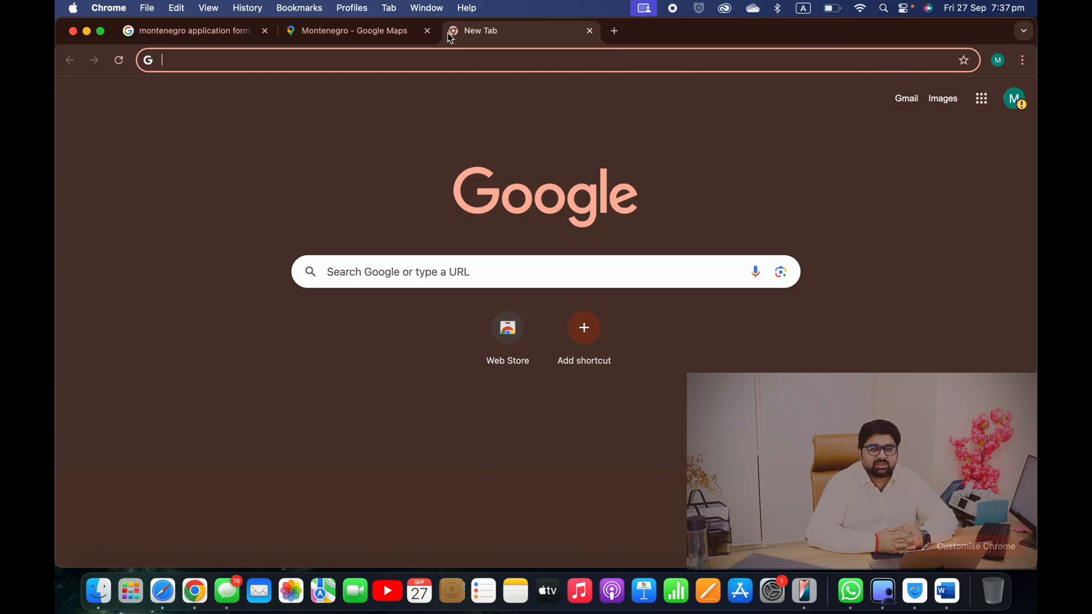
Open the gov.me Visa application form page from the search results
{"action": "left_click", "coordinate": [222, 34]}
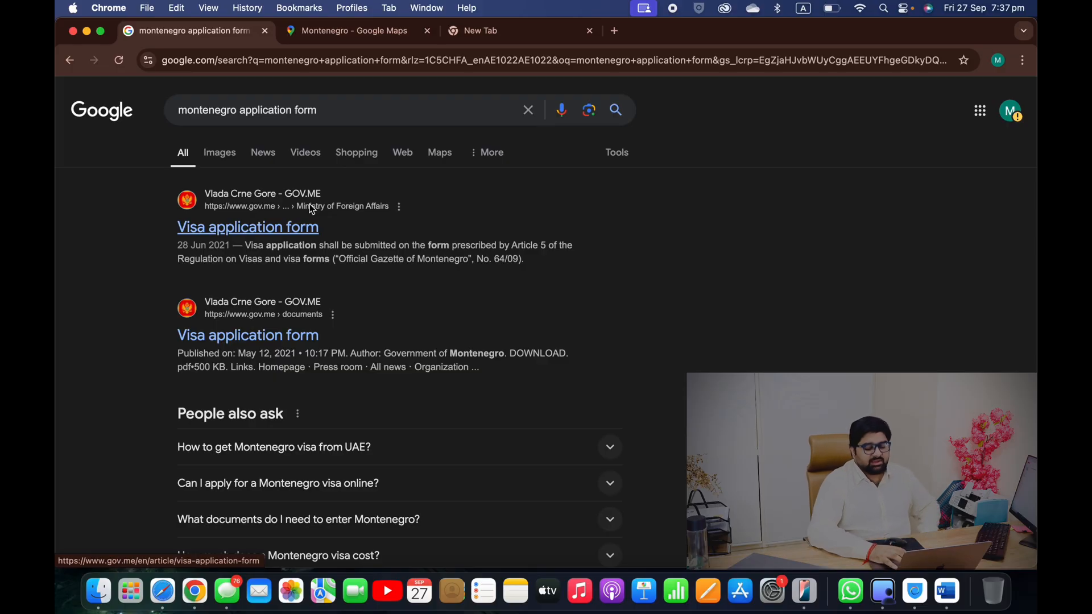
{"action": "left_click", "coordinate": [294, 231]}
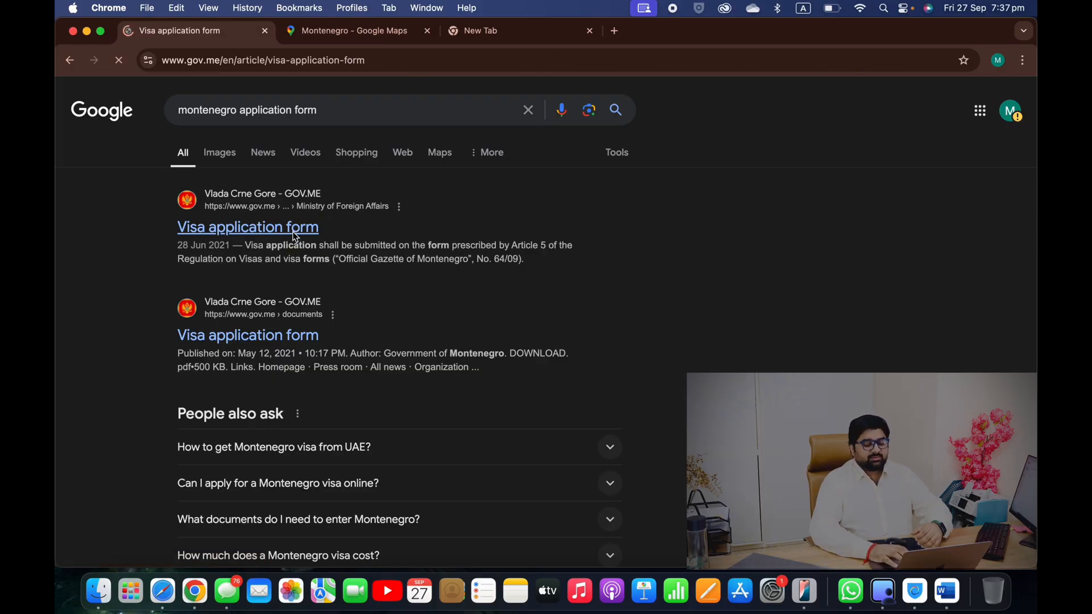
{"action": "scroll", "coordinate": [293, 230], "scroll_direction": "down", "scroll_amount": 10}
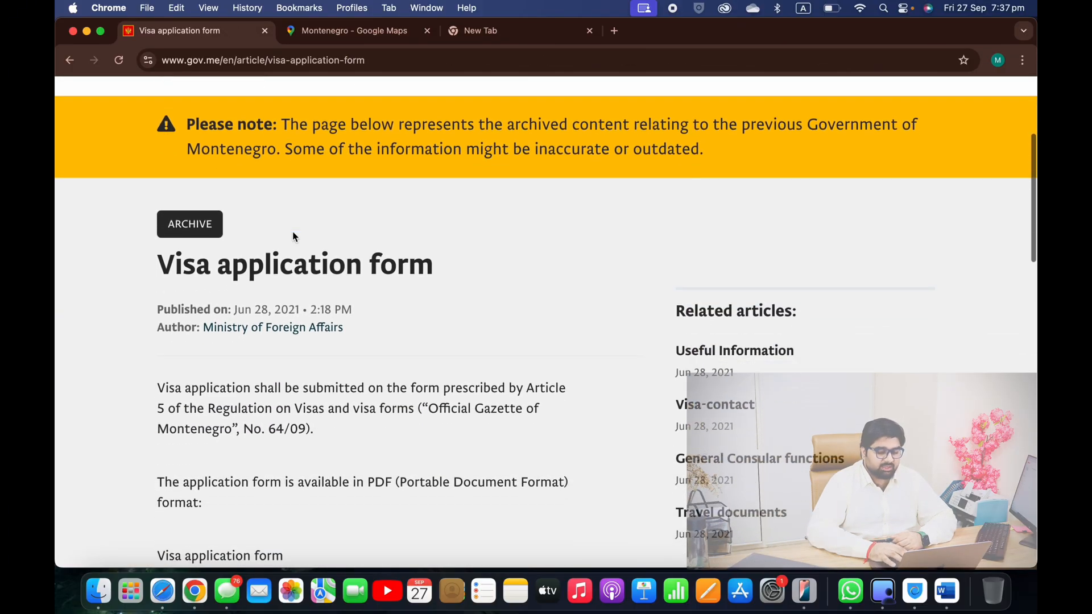
{"action": "scroll", "coordinate": [292, 233], "scroll_direction": "down", "scroll_amount": 3}
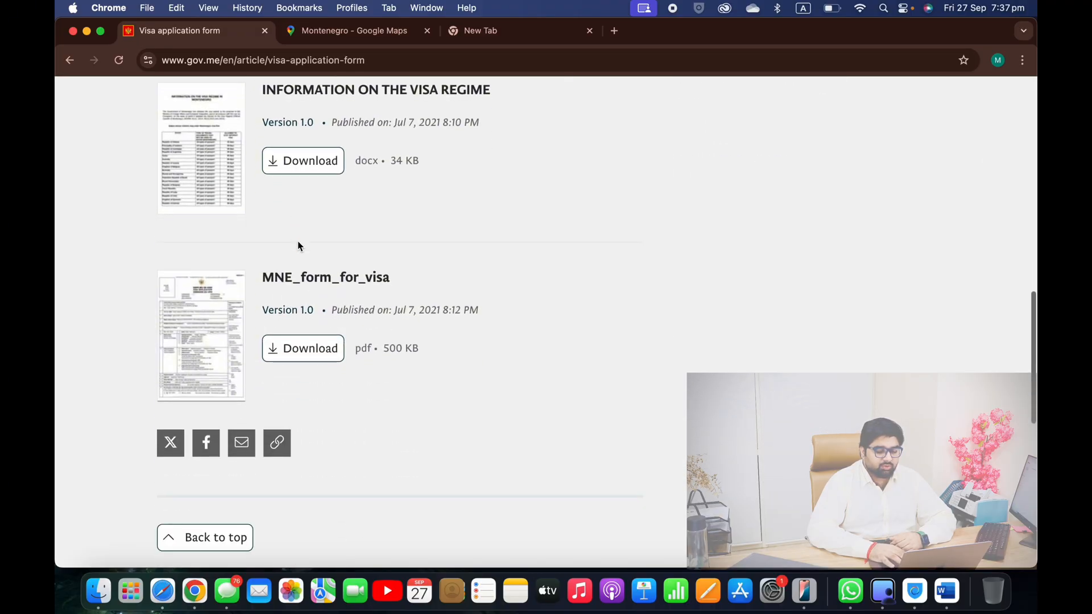
{"action": "scroll", "coordinate": [297, 254], "scroll_direction": "up", "scroll_amount": 1}
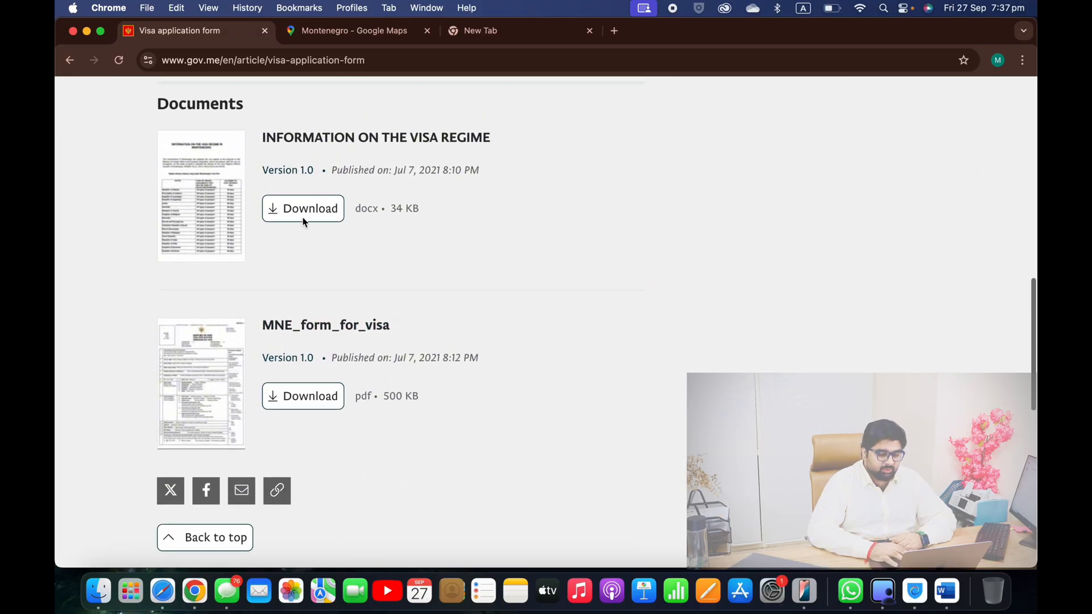
{"action": "left_click_drag", "start_coordinate": [269, 145], "coordinate": [510, 146]}
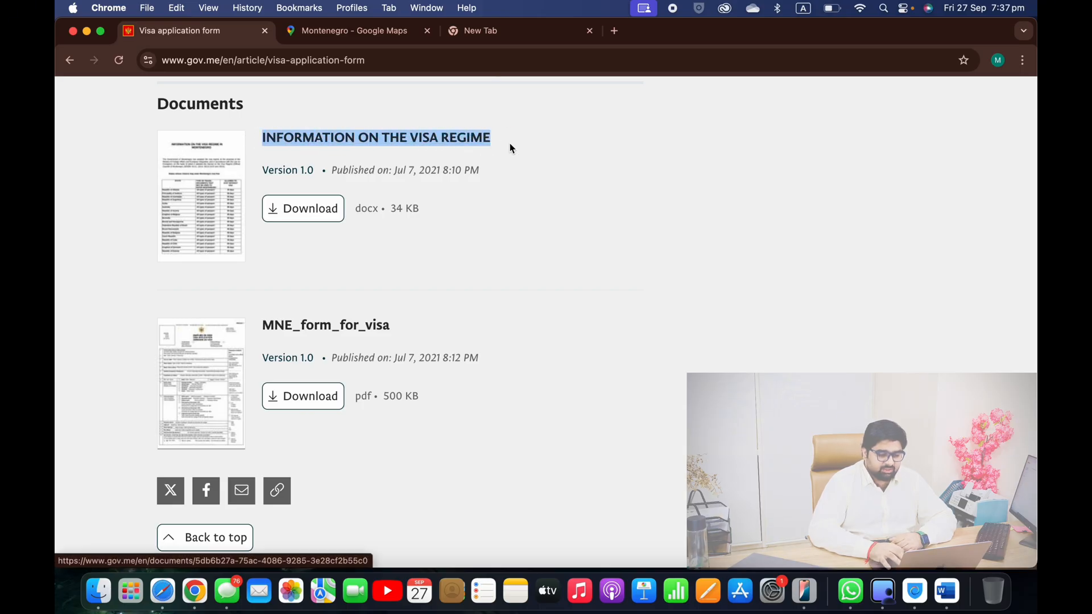
Download the MNE_form_for_visa PDF and the visa regime .docx, then open the .docx
{"action": "left_click", "coordinate": [290, 396]}
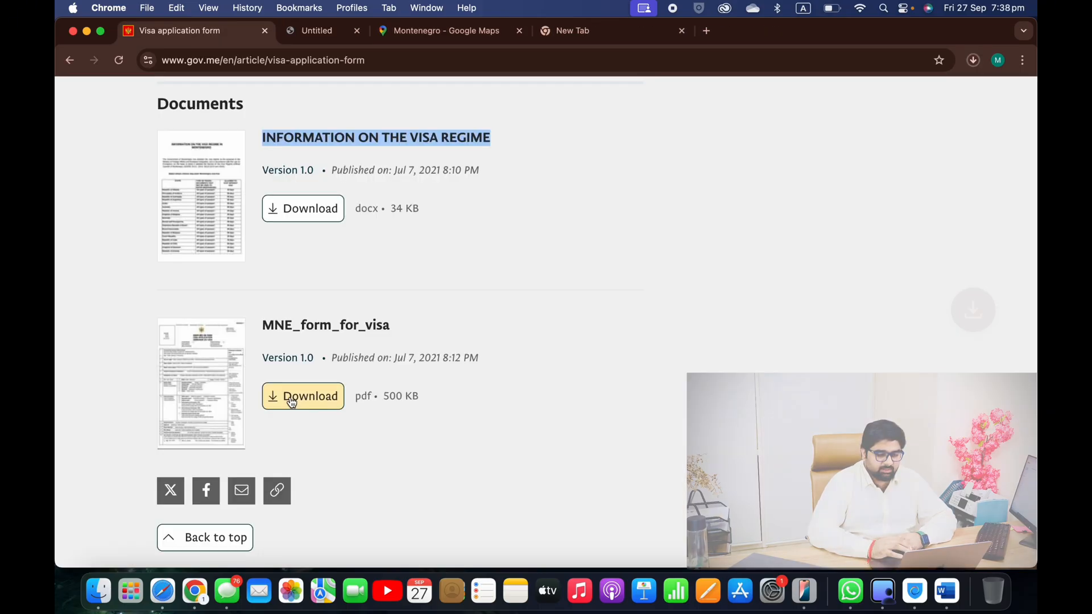
{"action": "left_click", "coordinate": [323, 208]}
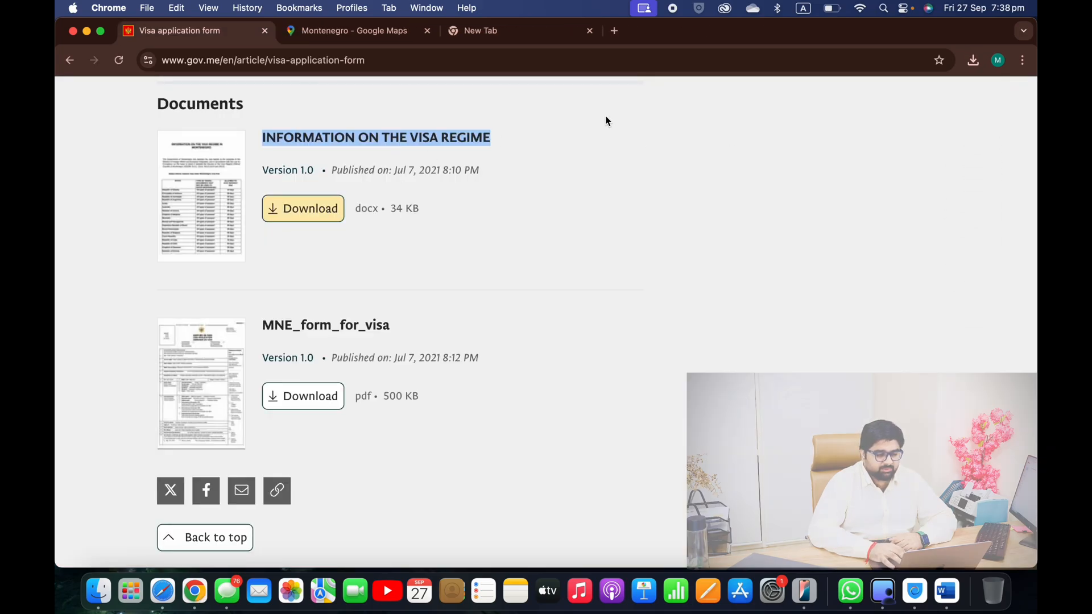
{"action": "left_click", "coordinate": [977, 64]}
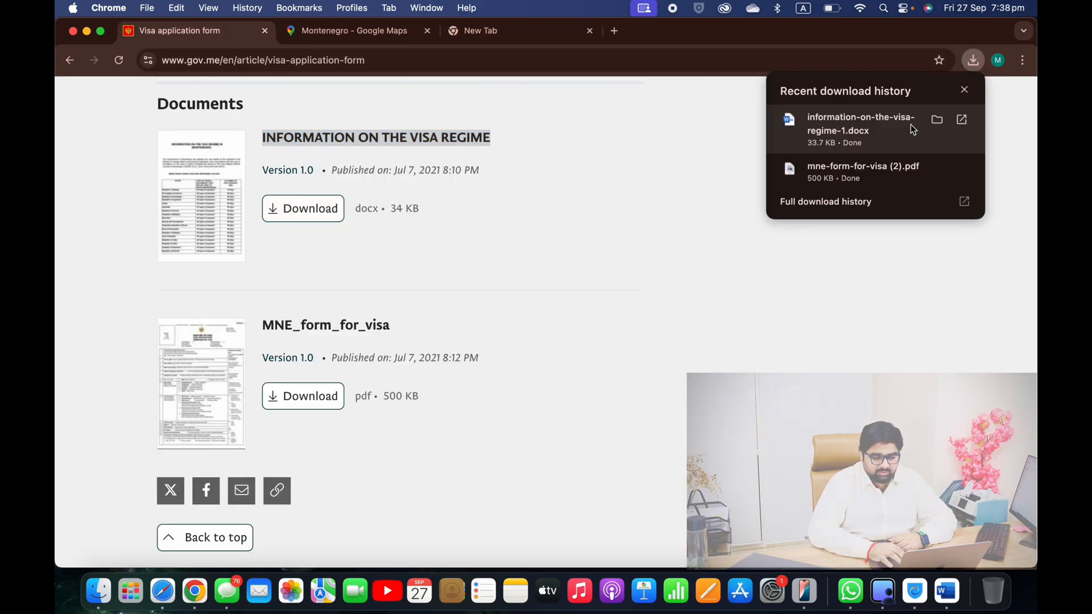
{"action": "left_click", "coordinate": [890, 123]}
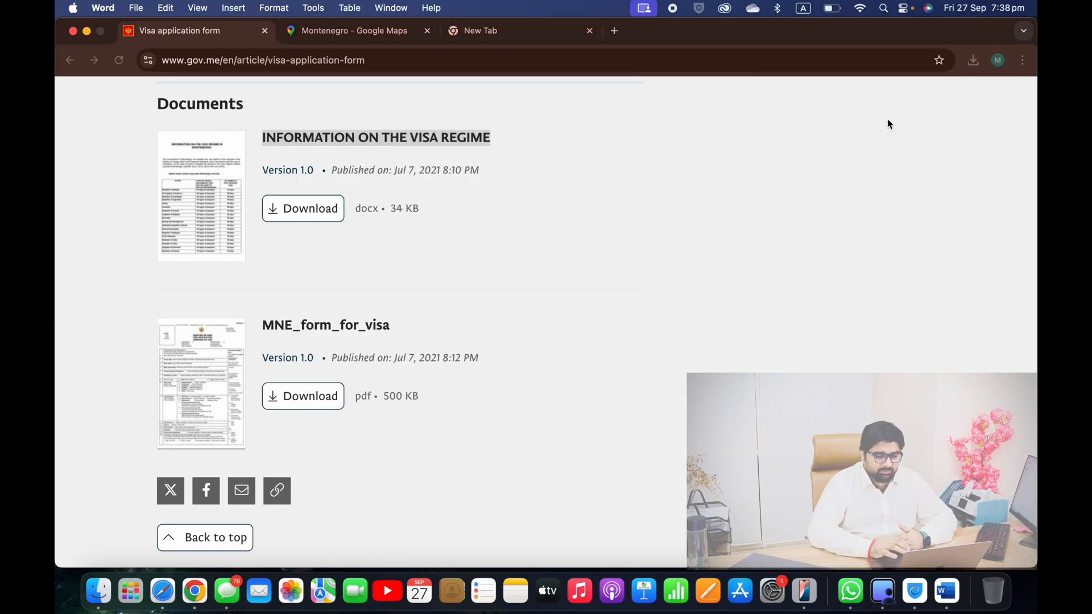
Read through the visa-free country tables in information-on-the-visa-regime-1.docx, then return to Chrome
{"action": "scroll", "coordinate": [487, 377], "scroll_direction": "down", "scroll_amount": 3}
{"action": "scroll", "coordinate": [486, 377], "scroll_direction": "down", "scroll_amount": 5}
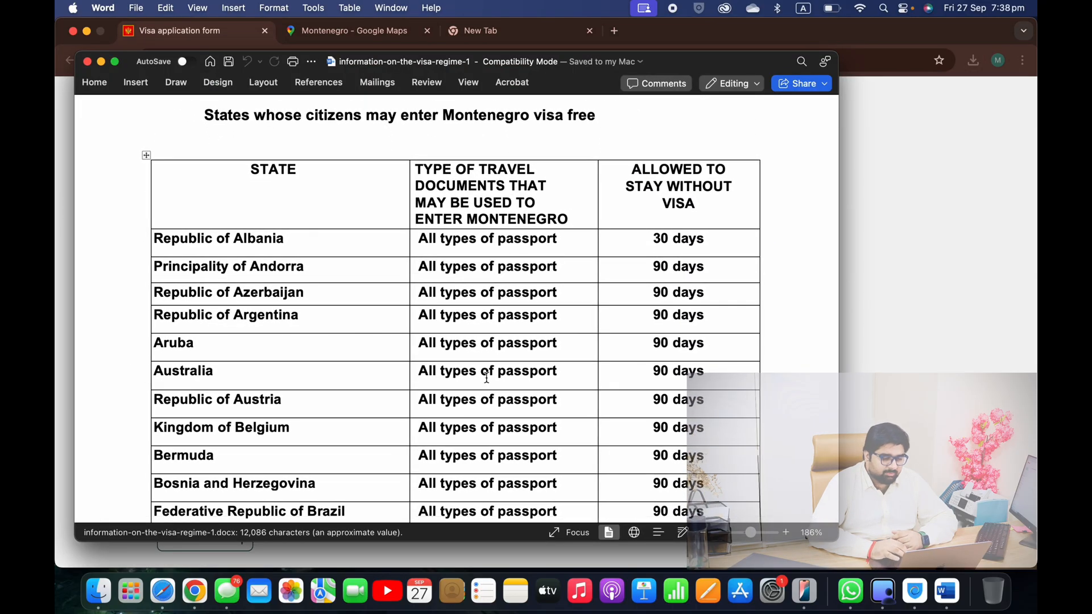
{"action": "scroll", "coordinate": [487, 377], "scroll_direction": "down", "scroll_amount": 15}
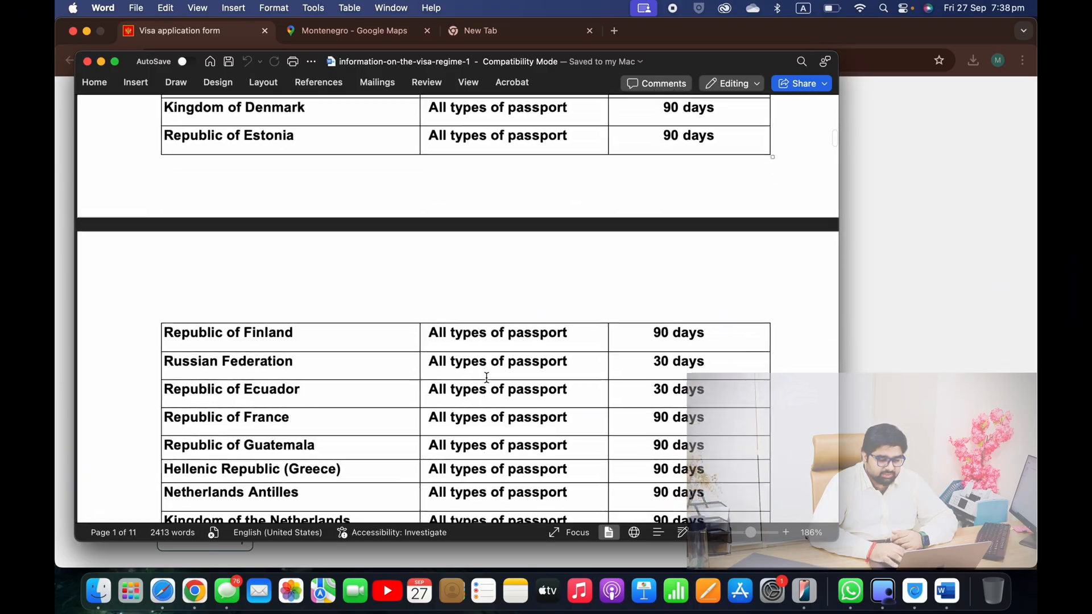
{"action": "scroll", "coordinate": [486, 377], "scroll_direction": "down", "scroll_amount": 20}
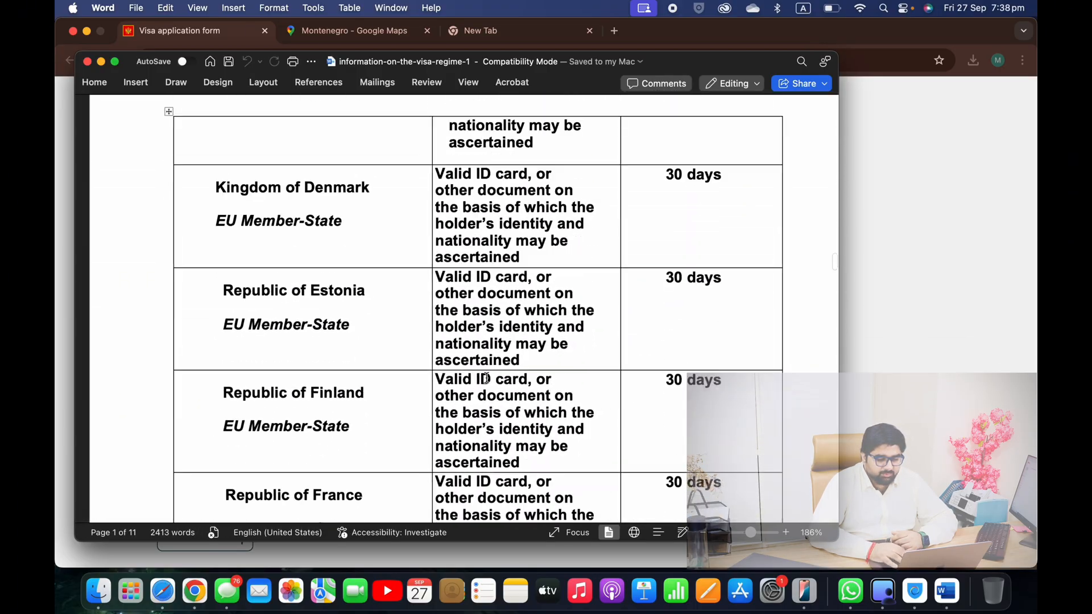
{"action": "scroll", "coordinate": [488, 371], "scroll_direction": "down", "scroll_amount": 20}
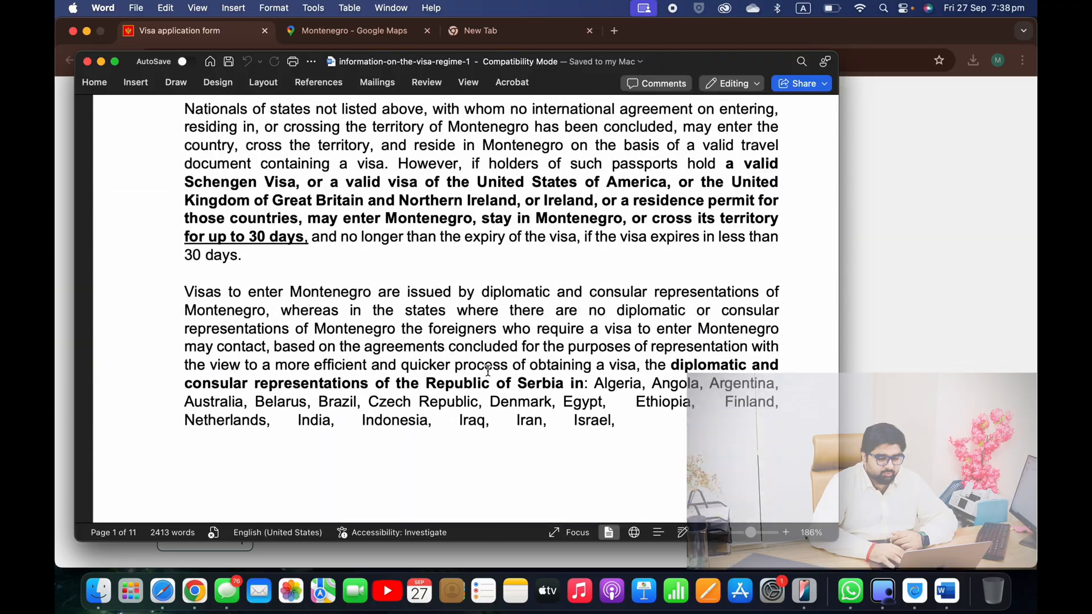
{"action": "scroll", "coordinate": [488, 370], "scroll_direction": "down", "scroll_amount": 10}
{"action": "scroll", "coordinate": [488, 370], "scroll_direction": "up", "scroll_amount": 4}
{"action": "scroll", "coordinate": [488, 371], "scroll_direction": "up", "scroll_amount": 2}
{"action": "scroll", "coordinate": [488, 371], "scroll_direction": "up", "scroll_amount": 10}
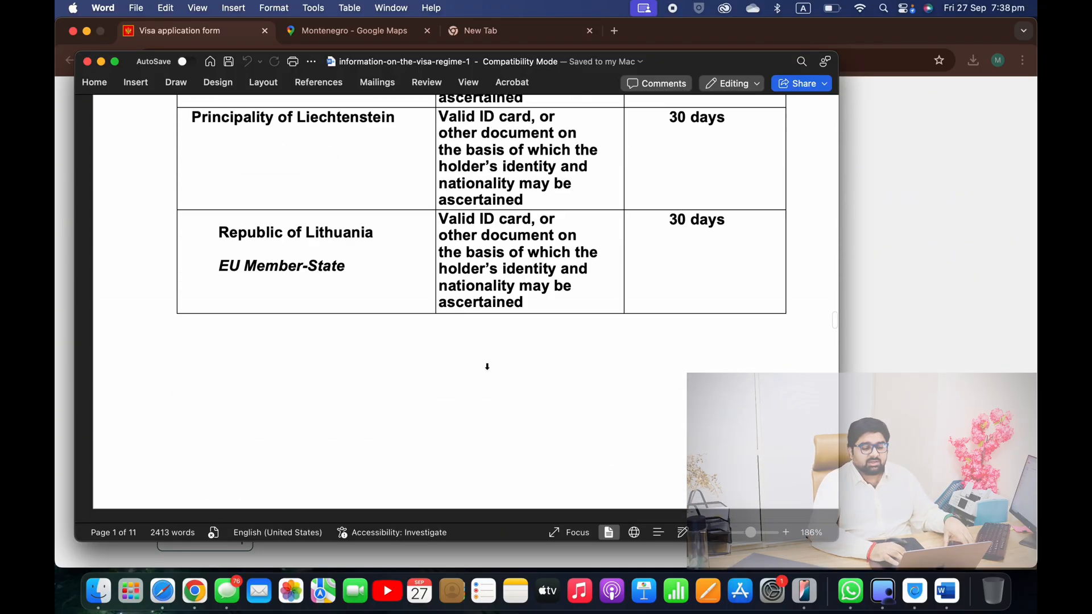
{"action": "scroll", "coordinate": [488, 371], "scroll_direction": "up", "scroll_amount": 15}
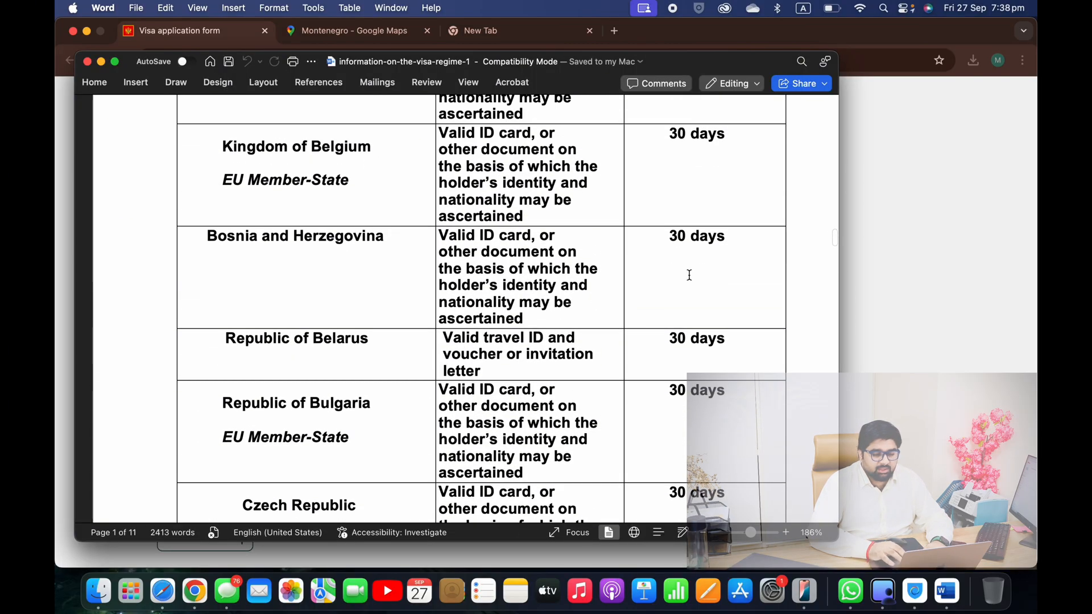
{"action": "left_click", "coordinate": [928, 264]}
Search Google for sejda and open the sejda.com website
{"action": "left_click", "coordinate": [512, 33]}
{"action": "type", "text": "sejda"}
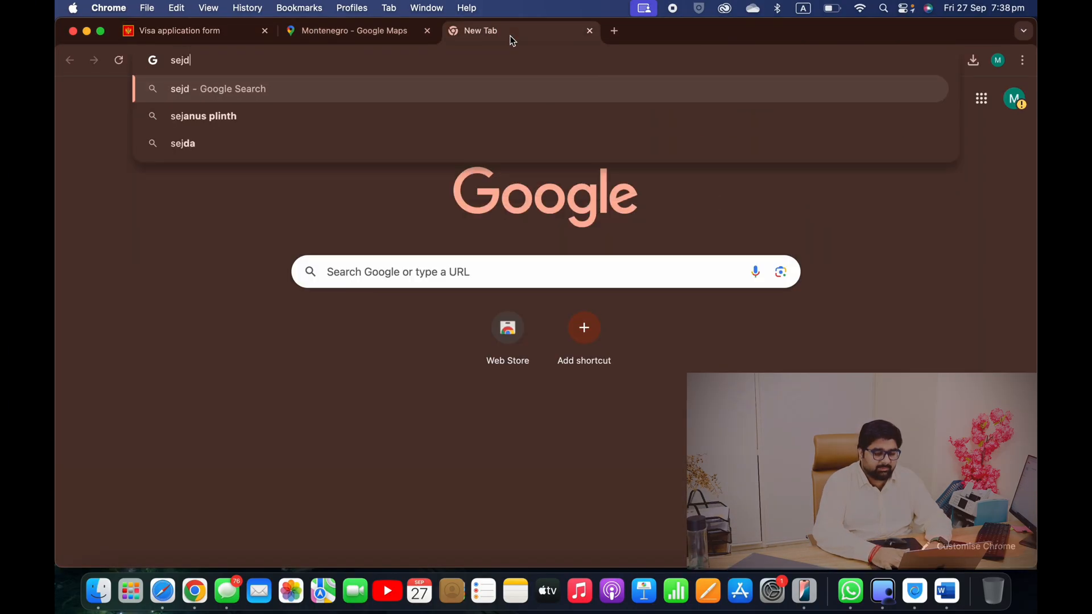
{"action": "key", "text": "Return"}
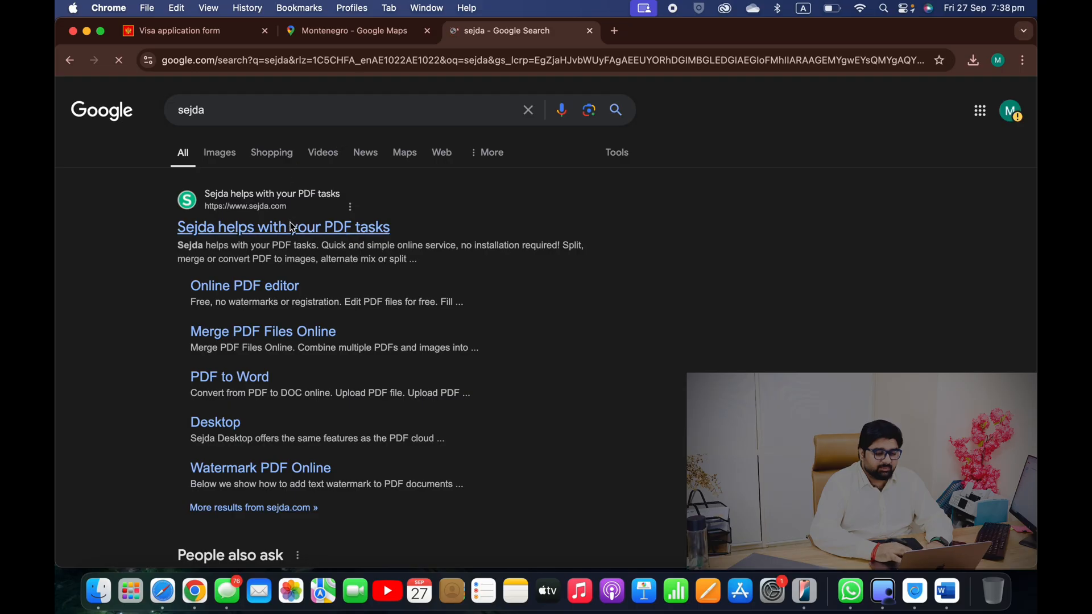
{"action": "left_click", "coordinate": [291, 229]}
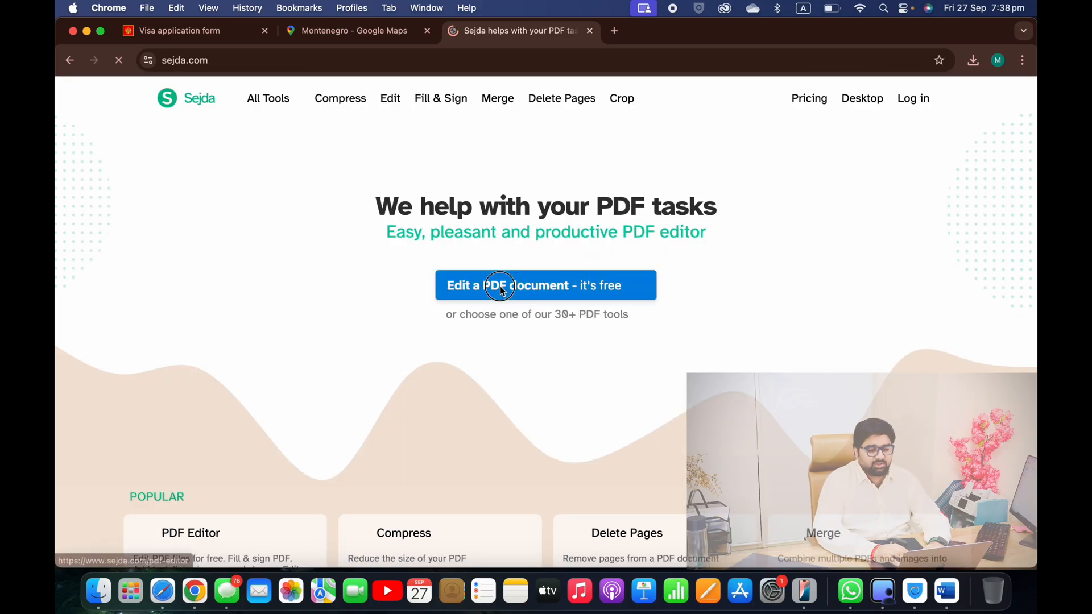
Upload mne-form-for-visa (1).pdf into Sejda's online PDF editor
{"action": "left_click", "coordinate": [500, 286]}
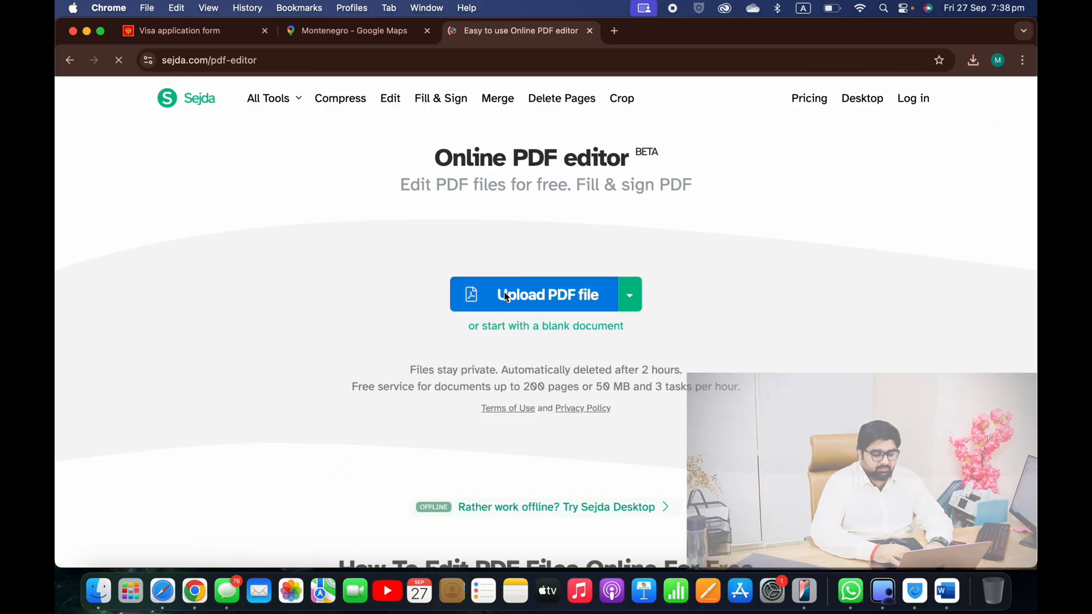
{"action": "left_click", "coordinate": [502, 292]}
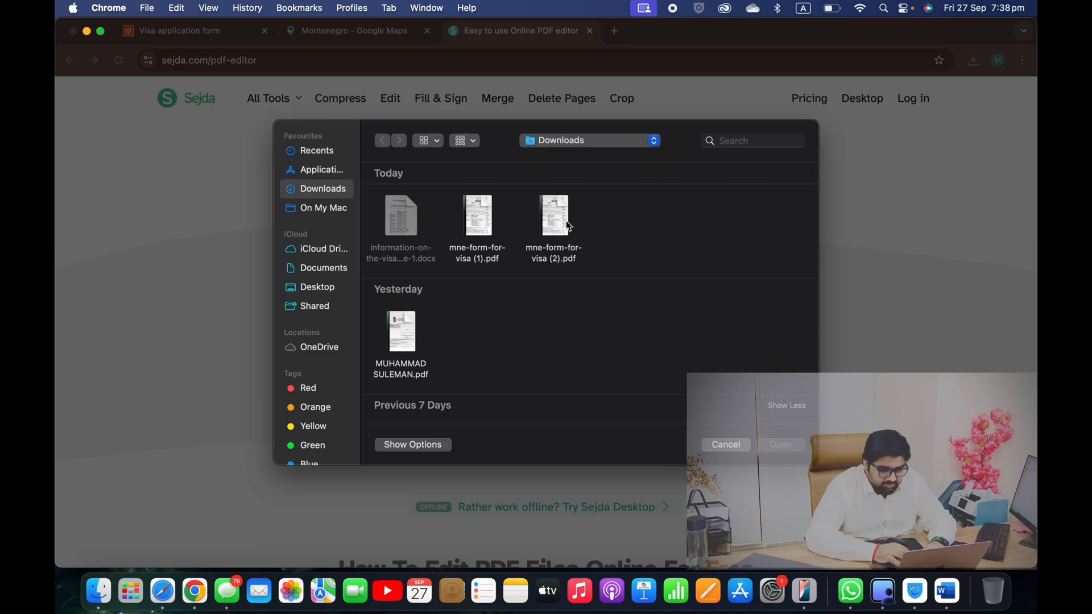
{"action": "double_click", "coordinate": [478, 219]}
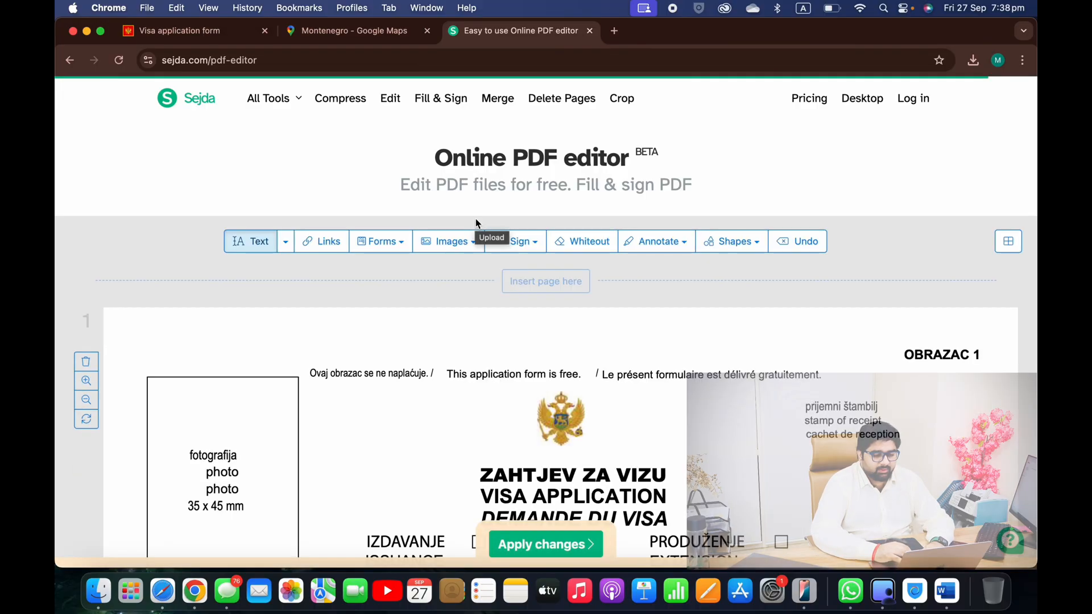
Type the applicant's given name and surname into the form's name rows
{"action": "scroll", "coordinate": [476, 219], "scroll_direction": "down", "scroll_amount": 5}
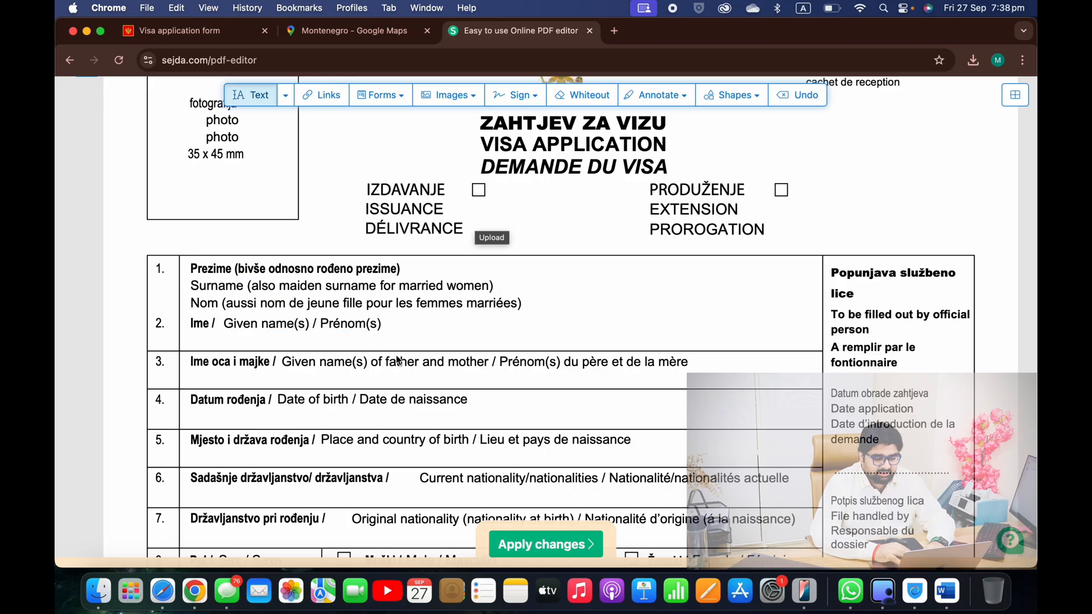
{"action": "scroll", "coordinate": [395, 358], "scroll_direction": "up", "scroll_amount": 1}
{"action": "scroll", "coordinate": [396, 360], "scroll_direction": "up", "scroll_amount": 1}
{"action": "scroll", "coordinate": [396, 359], "scroll_direction": "down", "scroll_amount": 2}
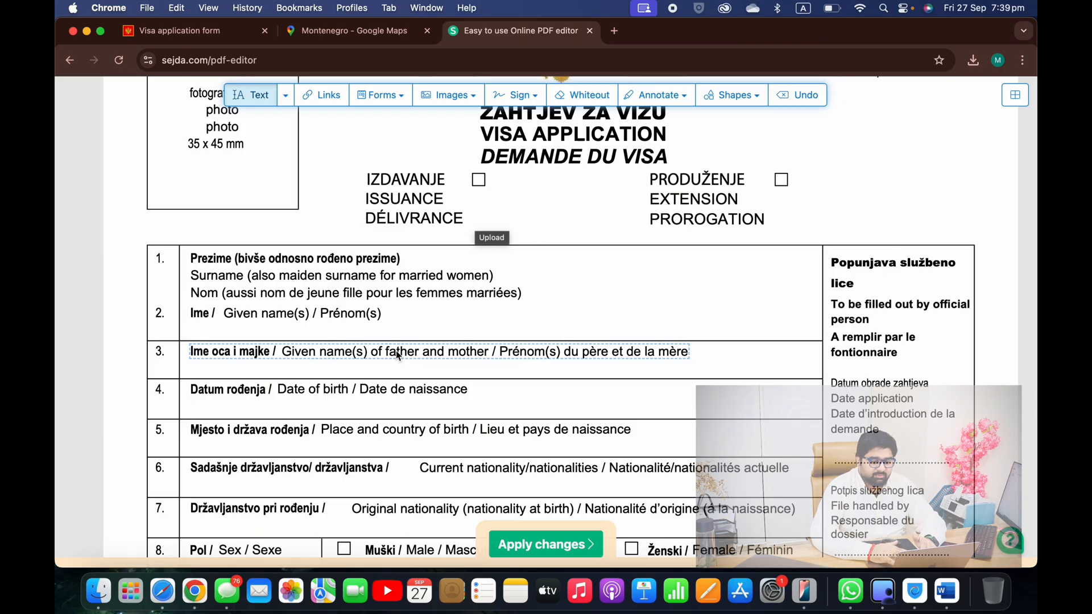
{"action": "scroll", "coordinate": [475, 269], "scroll_direction": "down", "scroll_amount": 1}
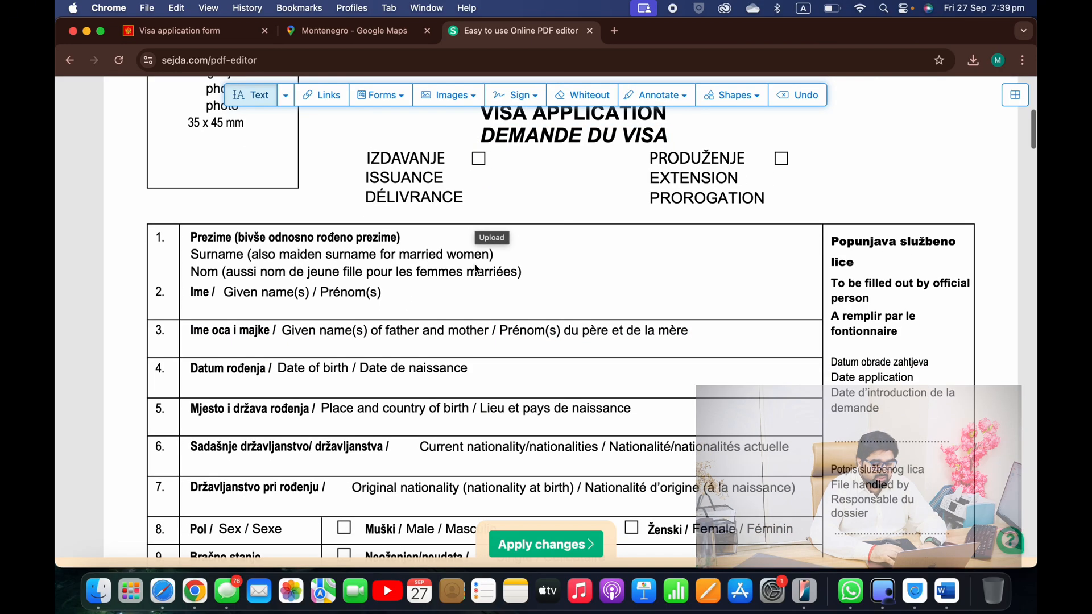
{"action": "left_click", "coordinate": [393, 295]}
{"action": "left_click", "coordinate": [450, 242]}
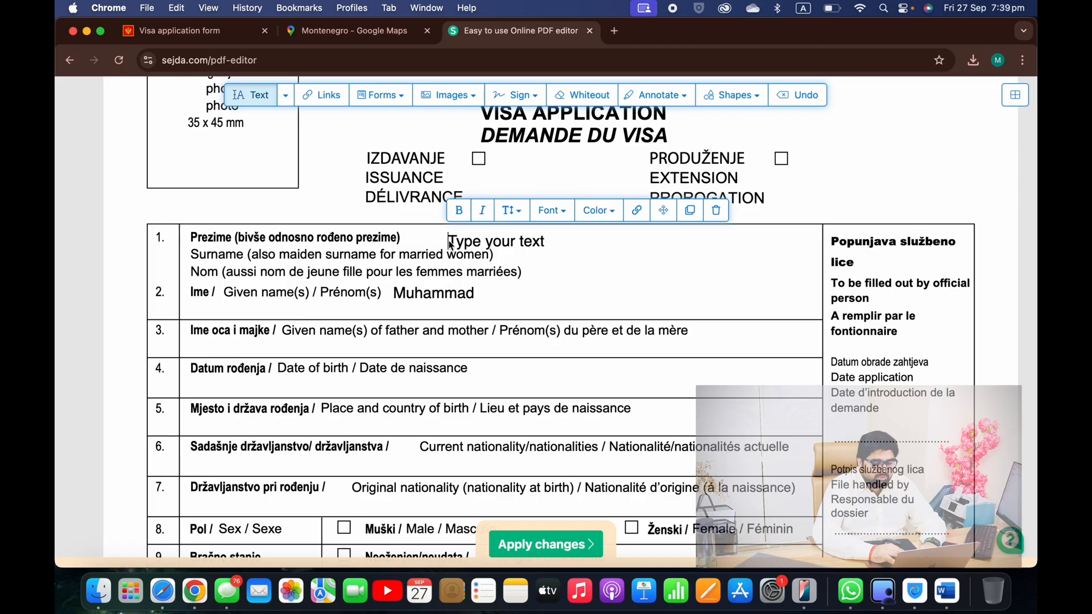
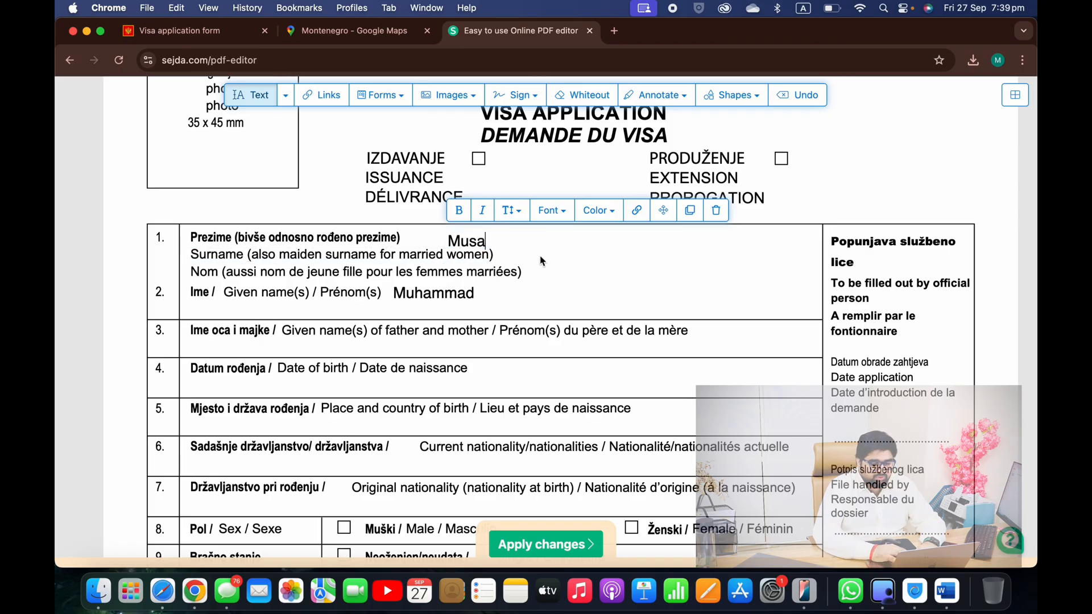
Delete the leftover empty text box and move the surname beside its label
{"action": "left_click", "coordinate": [476, 243]}
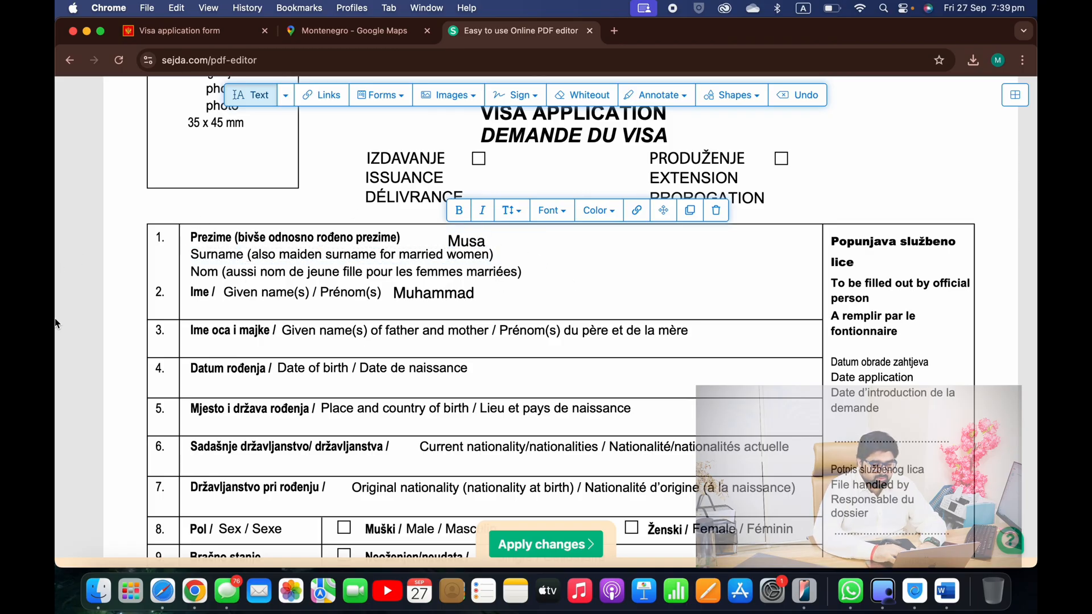
{"action": "left_click", "coordinate": [122, 318]}
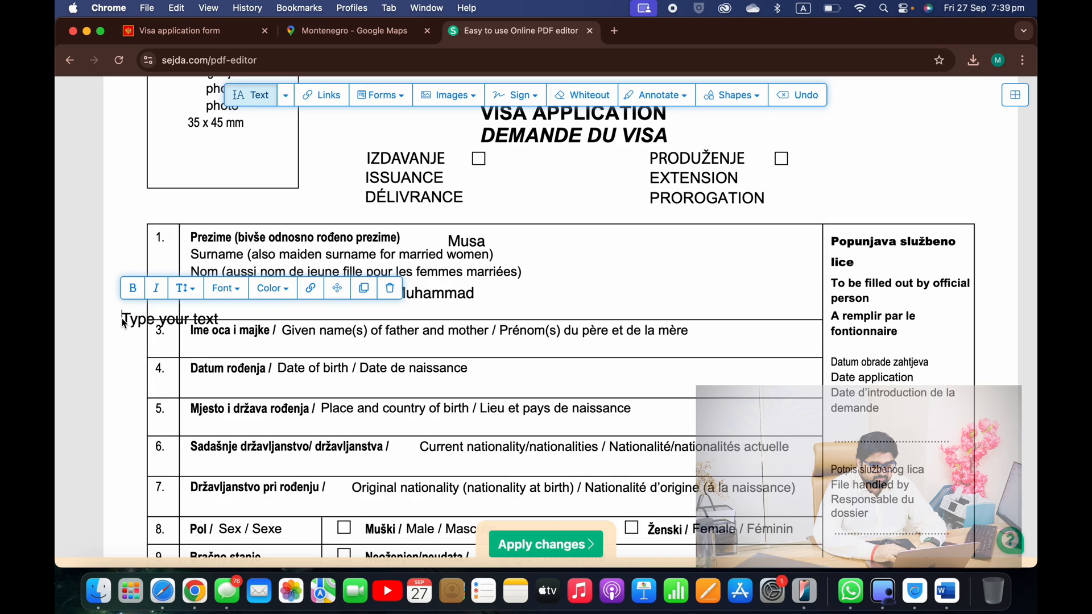
{"action": "left_click", "coordinate": [389, 291]}
{"action": "left_click", "coordinate": [656, 259]}
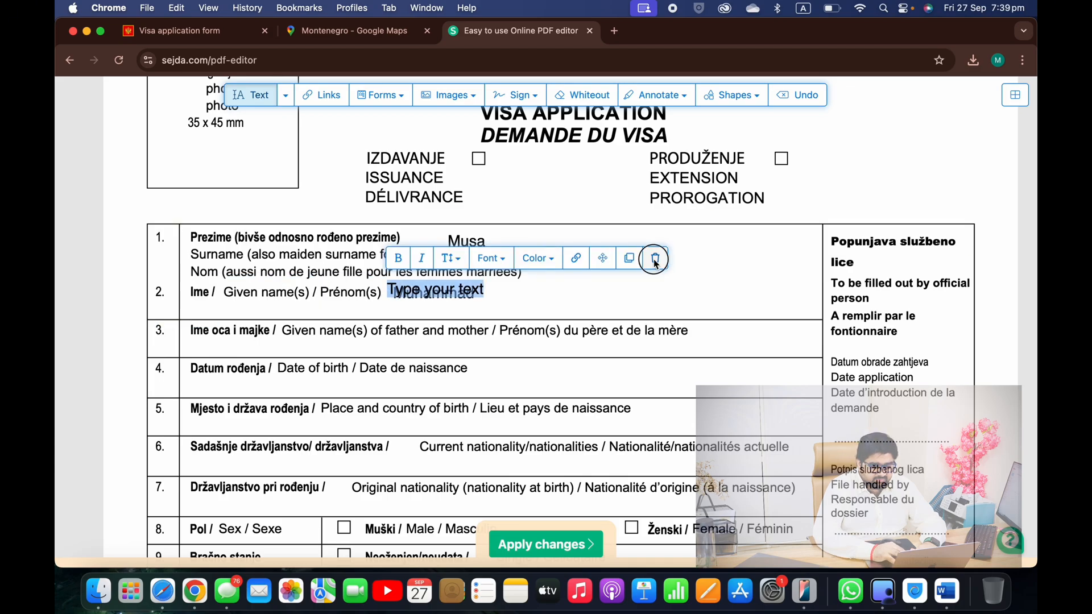
{"action": "left_click_drag", "start_coordinate": [492, 248], "coordinate": [542, 252]}
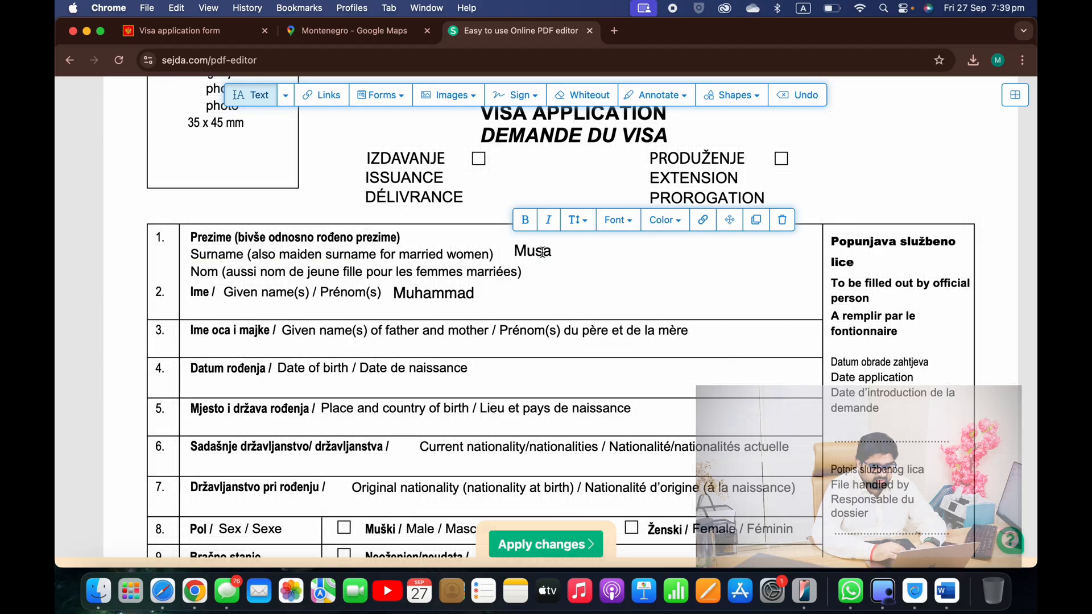
Enter the parents' names in row 3 and date of birth 07-10-1999 in row 4
{"action": "scroll", "coordinate": [542, 252], "scroll_direction": "down", "scroll_amount": 3}
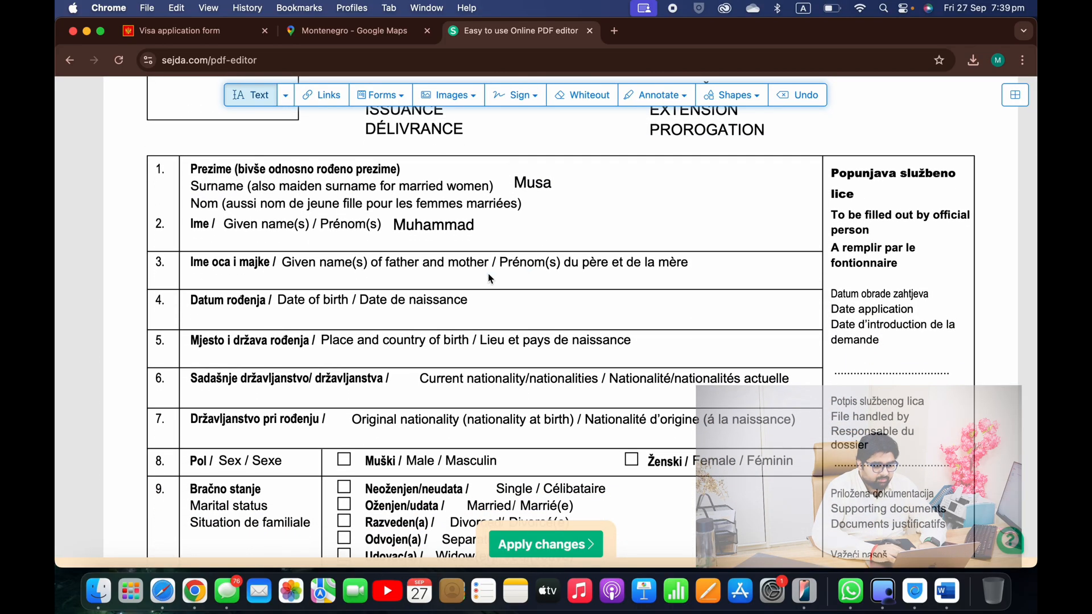
{"action": "scroll", "coordinate": [580, 269], "scroll_direction": "down", "scroll_amount": 1}
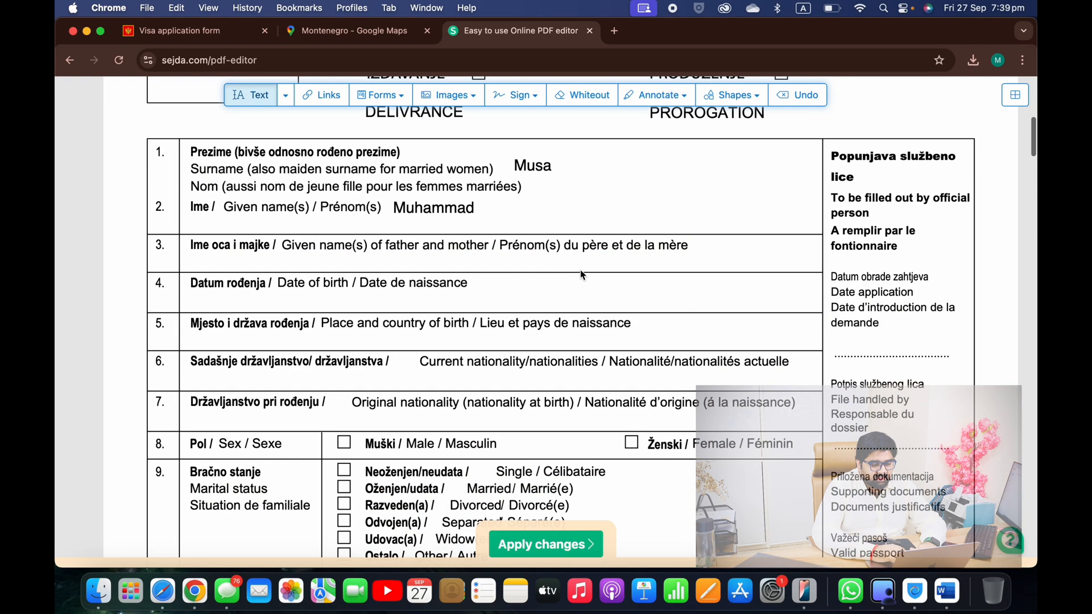
{"action": "left_click", "coordinate": [552, 263]}
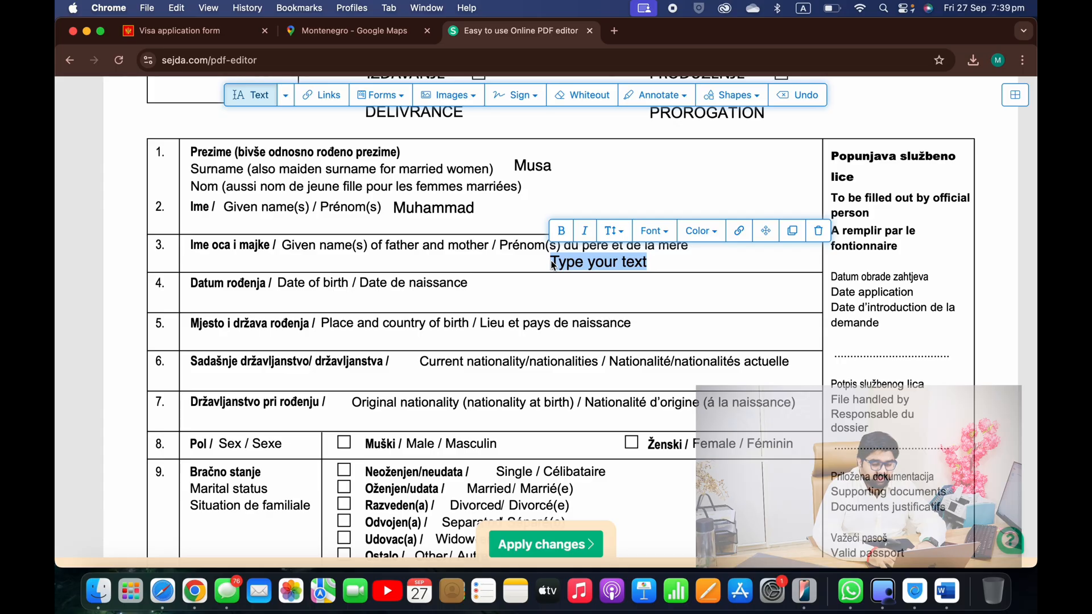
{"action": "type", "text": "Muhammad & S"}
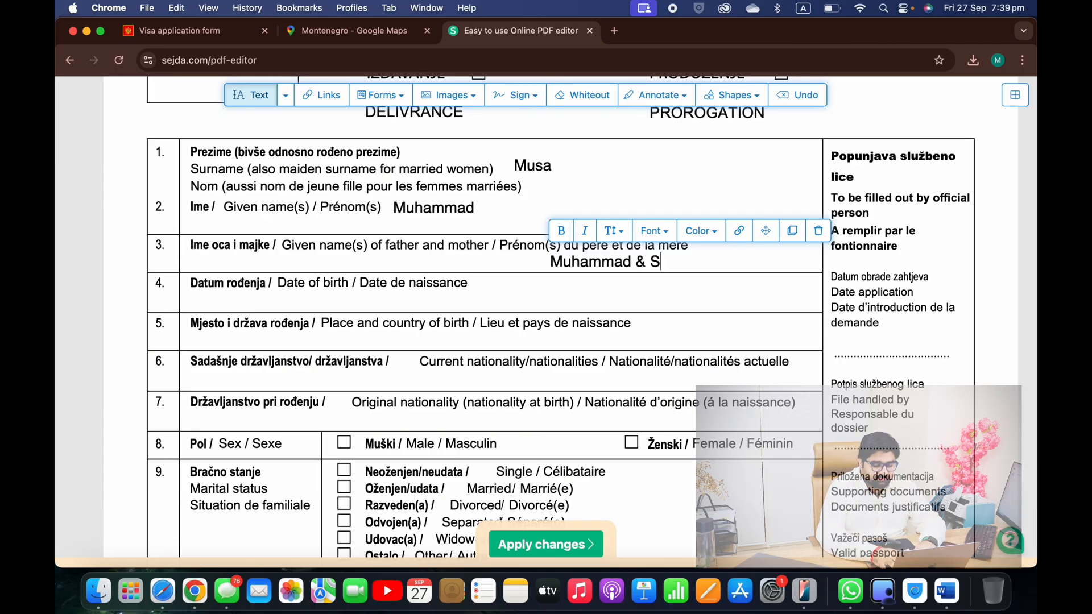
{"action": "type", "text": "yeda"}
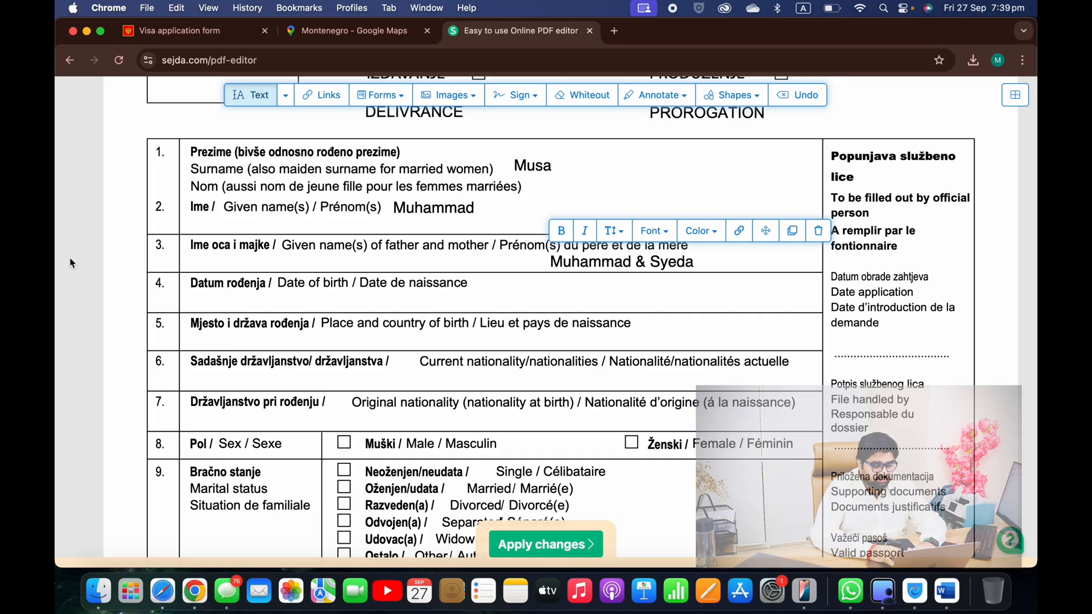
{"action": "scroll", "coordinate": [867, 400], "scroll_direction": "down", "scroll_amount": 1}
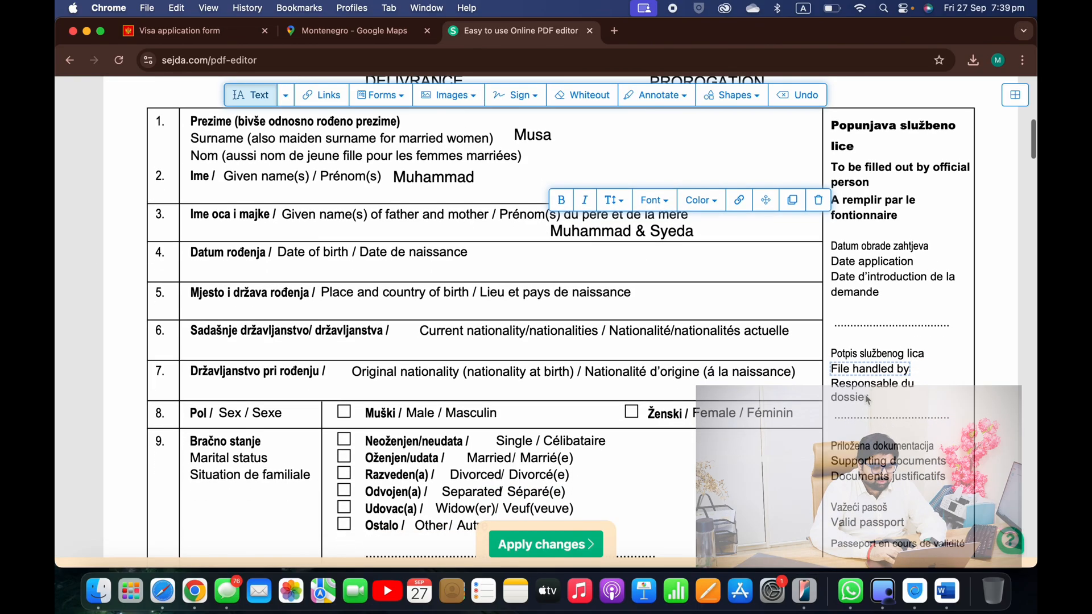
{"action": "left_click", "coordinate": [475, 272]}
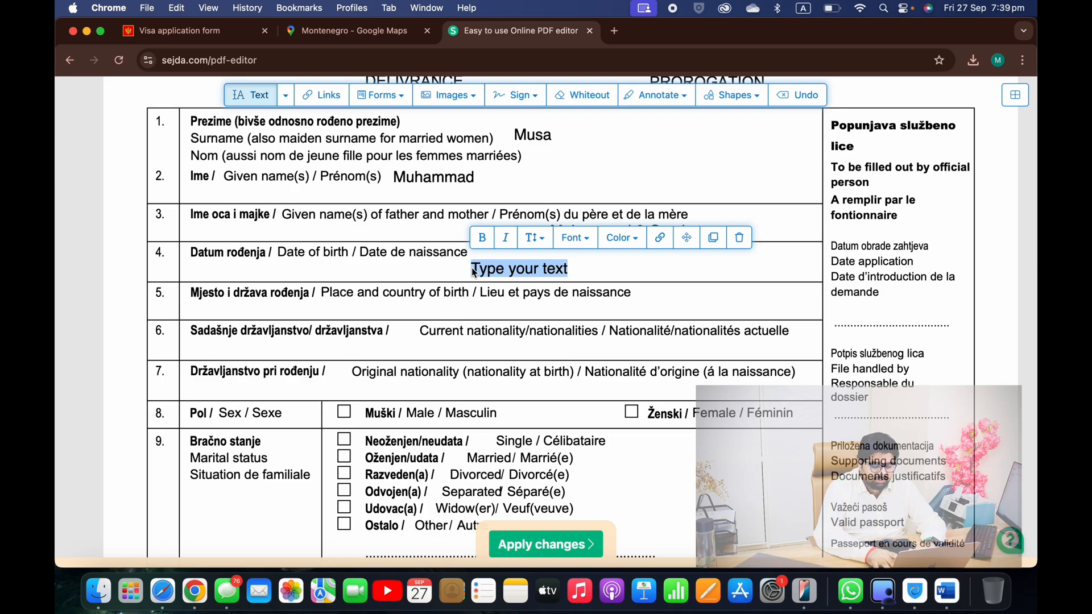
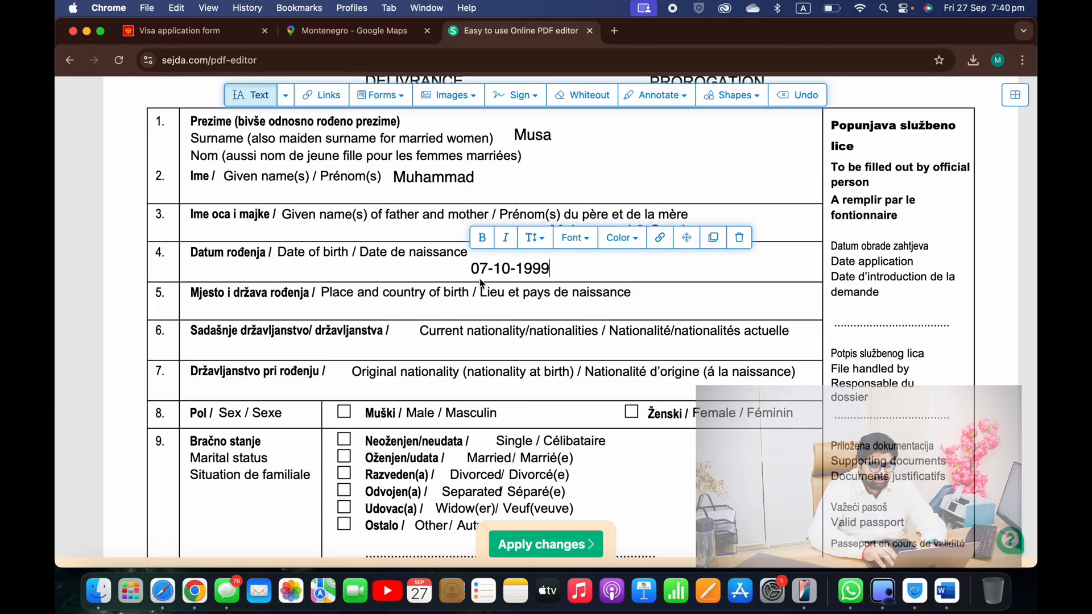
{"action": "left_click", "coordinate": [499, 294]}
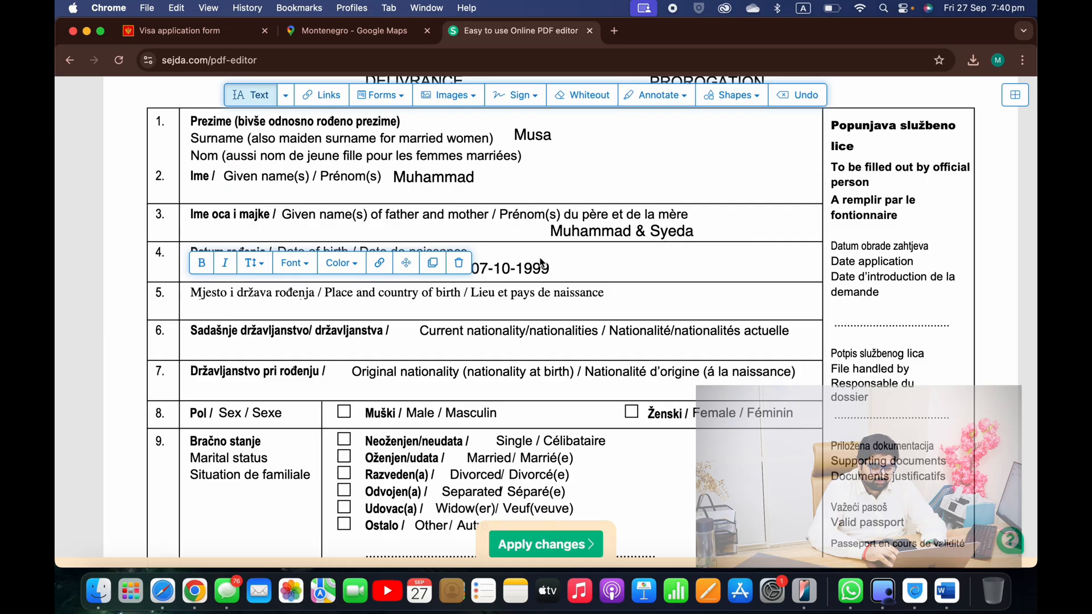
Shift the parents' names entry left so it sits under row 3
{"action": "left_click_drag", "start_coordinate": [590, 231], "coordinate": [458, 232]}
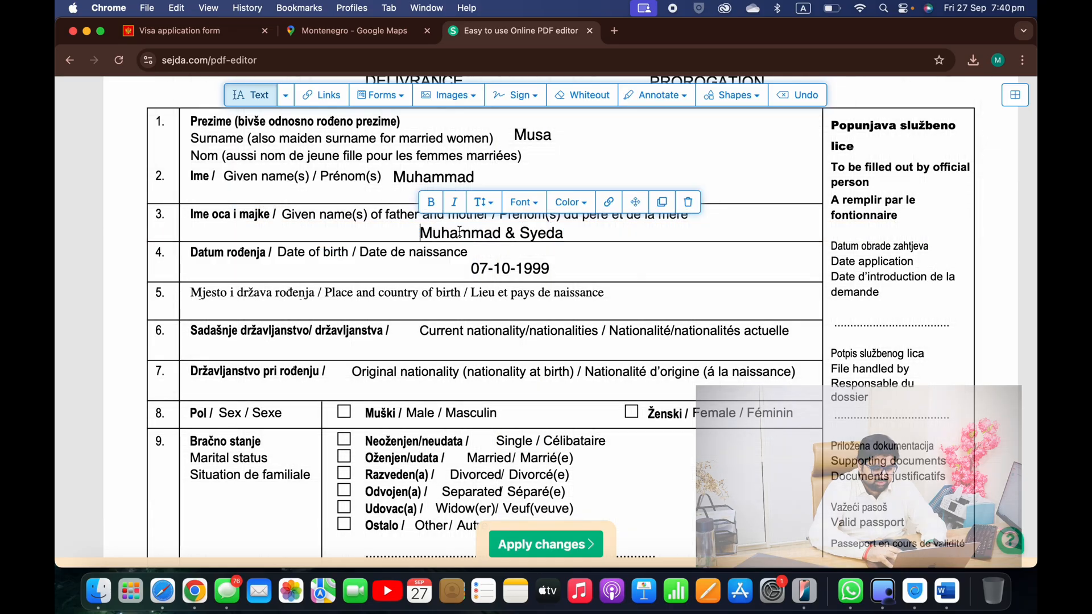
{"action": "left_click_drag", "start_coordinate": [518, 271], "coordinate": [490, 272]}
{"action": "scroll", "coordinate": [491, 272], "scroll_direction": "down", "scroll_amount": 2}
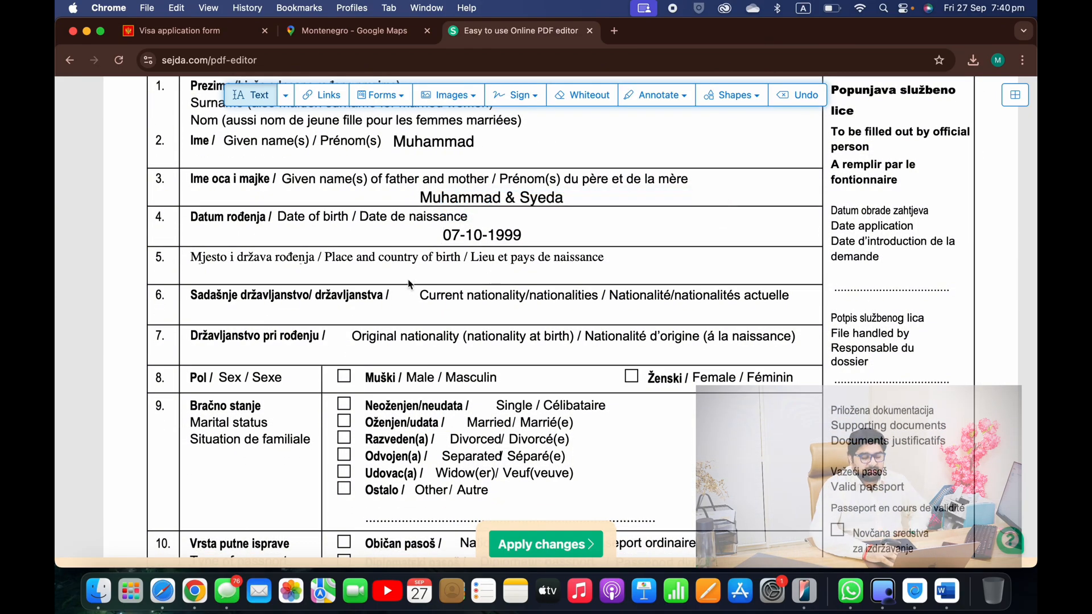
Enter place of birth 'lahore' and current nationality 'pakistani', aligning them under their labels
{"action": "left_click", "coordinate": [462, 279]}
{"action": "type", "text": "lahore and pakistan"}
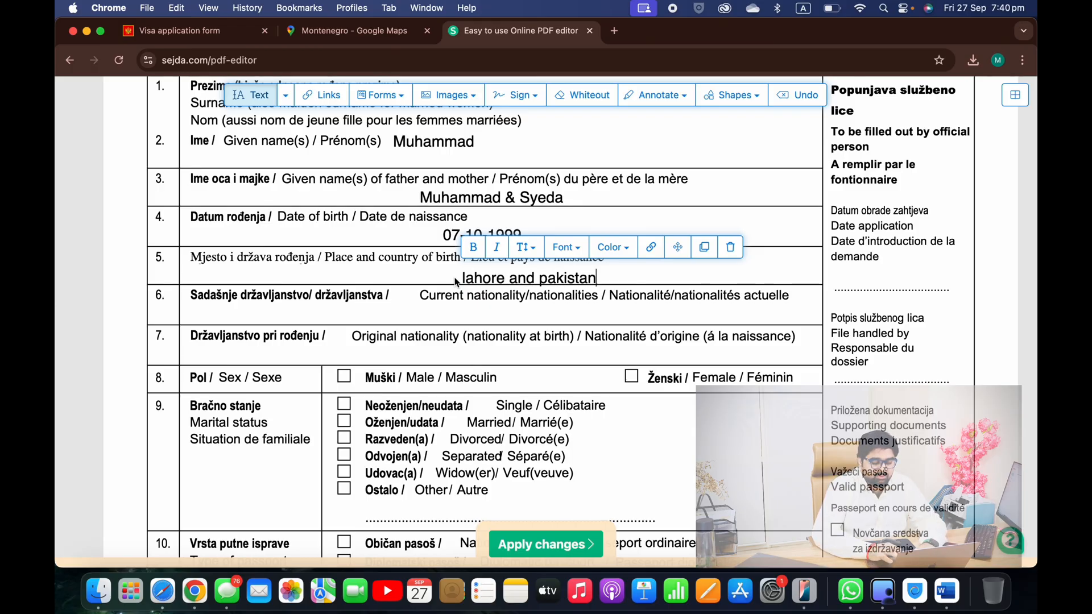
{"action": "left_click", "coordinate": [483, 279]}
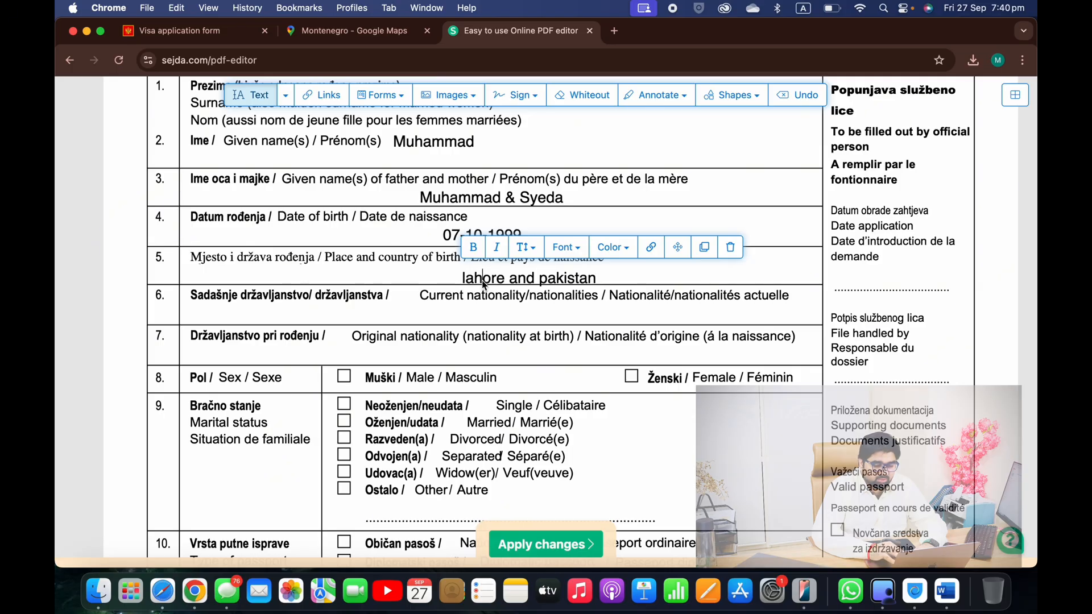
{"action": "left_click", "coordinate": [448, 314]}
{"action": "type", "text": "pakistan"}
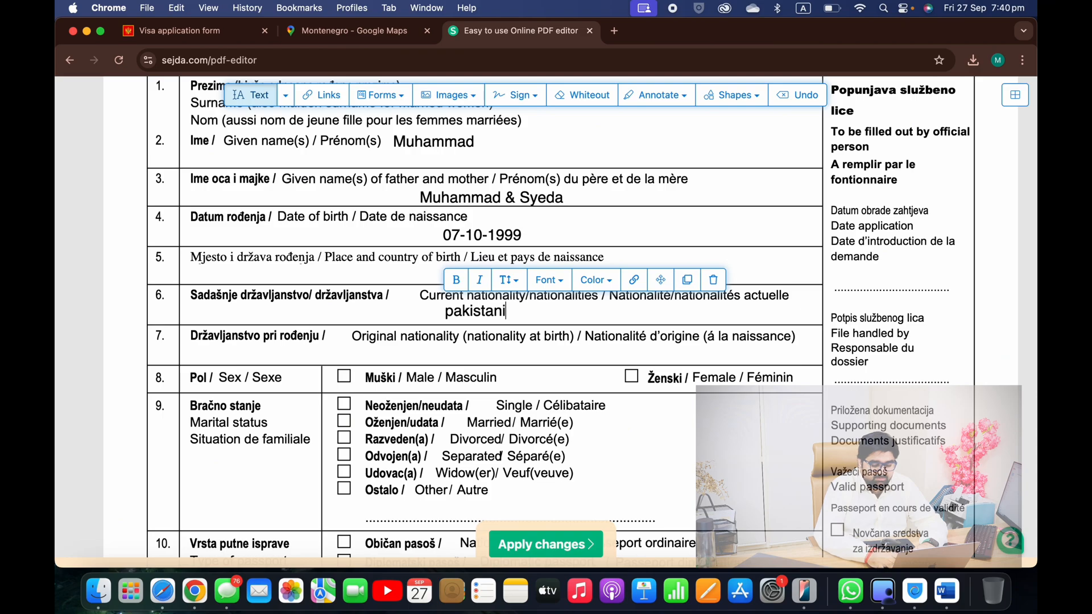
{"action": "type", "text": "i"}
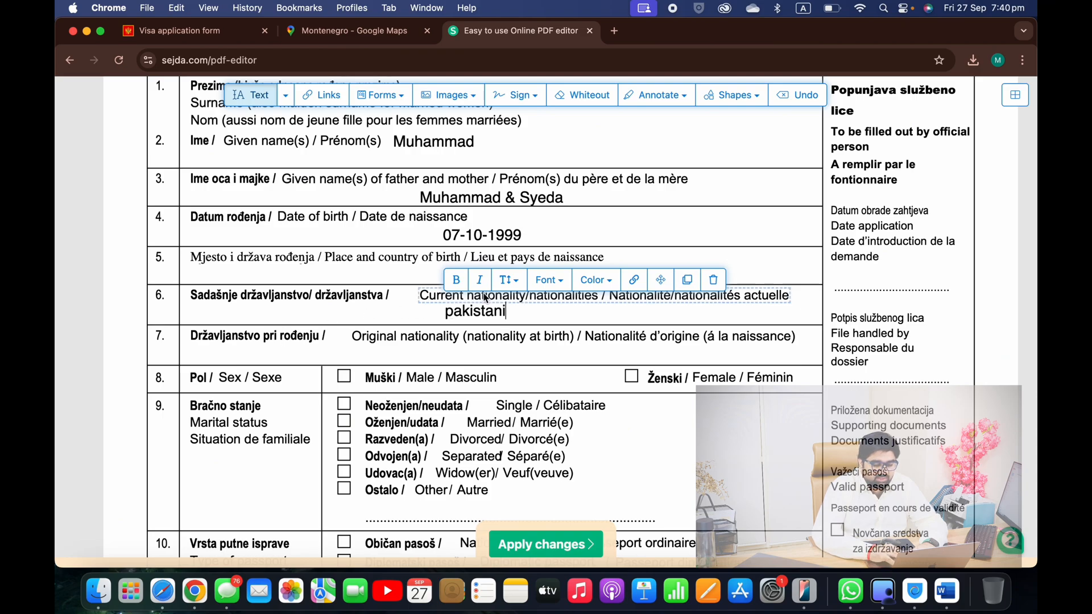
{"action": "left_click", "coordinate": [500, 247]}
{"action": "left_click_drag", "start_coordinate": [507, 279], "coordinate": [373, 276]}
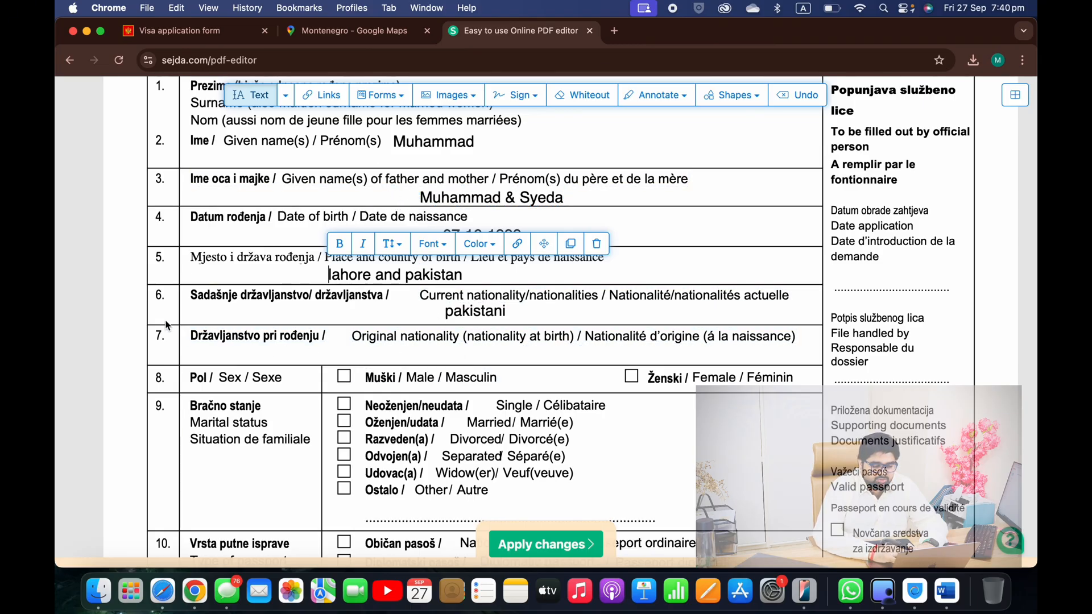
{"action": "left_click", "coordinate": [69, 341]}
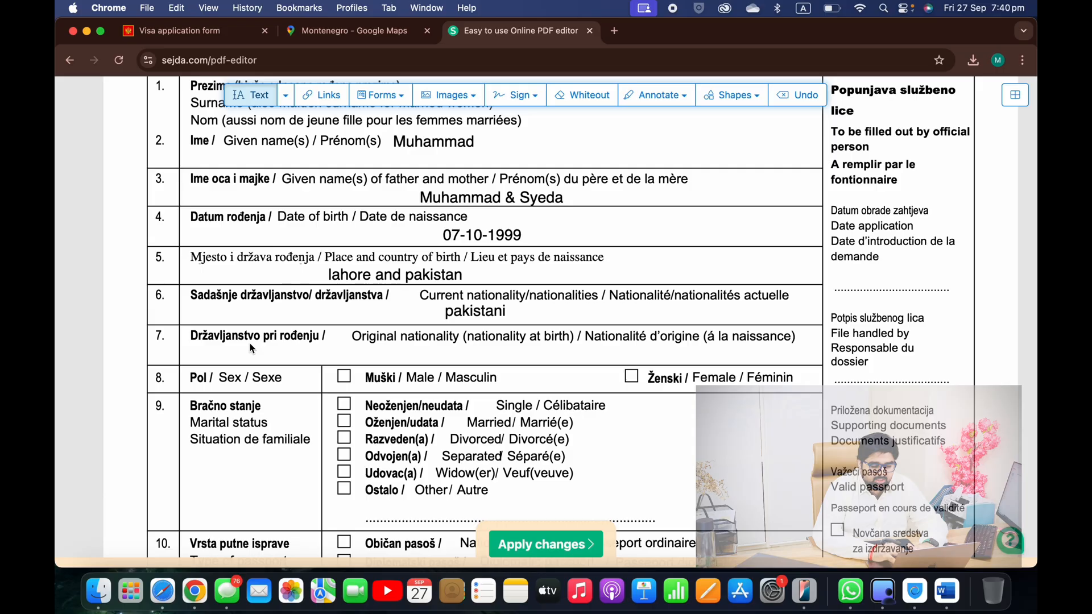
{"action": "left_click", "coordinate": [468, 311]}
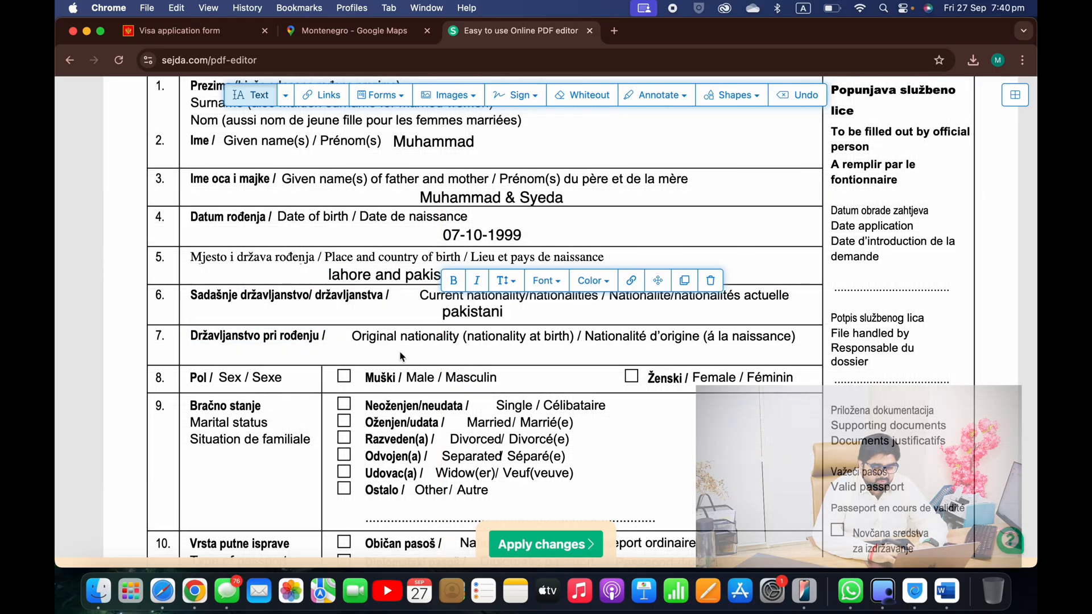
Enter 'pakistan' as the original nationality in row 7
{"action": "left_click", "coordinate": [416, 356]}
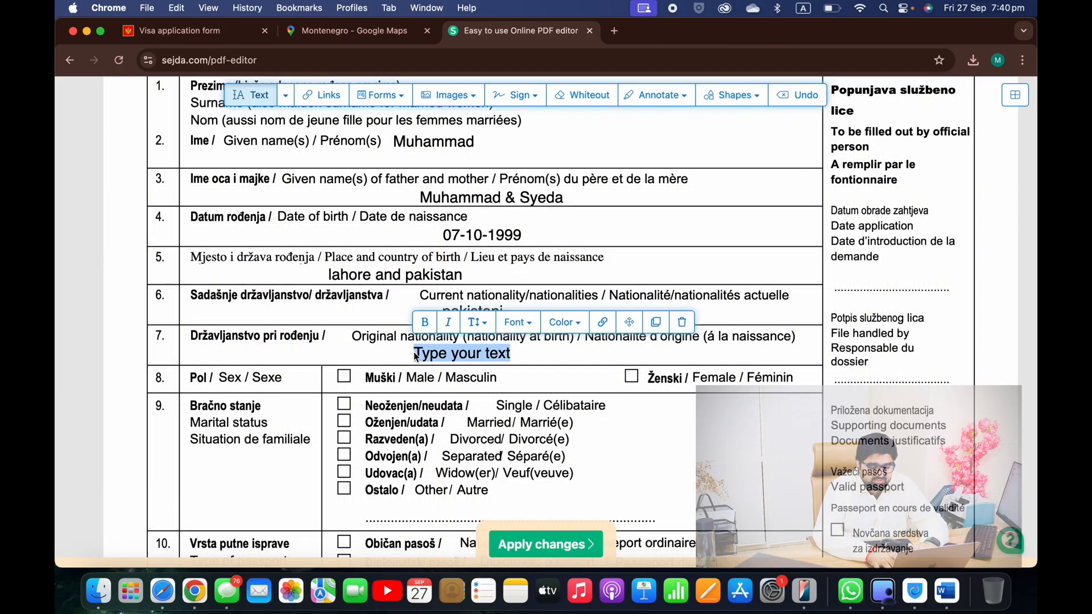
{"action": "type", "text": "pakistan"}
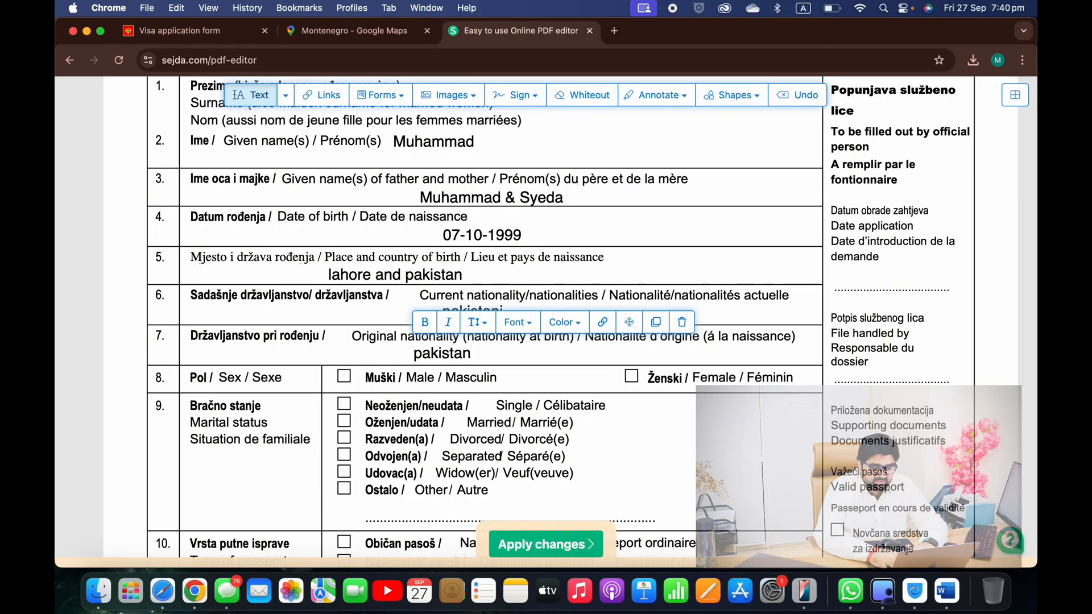
{"action": "scroll", "coordinate": [330, 261], "scroll_direction": "down", "scroll_amount": 4}
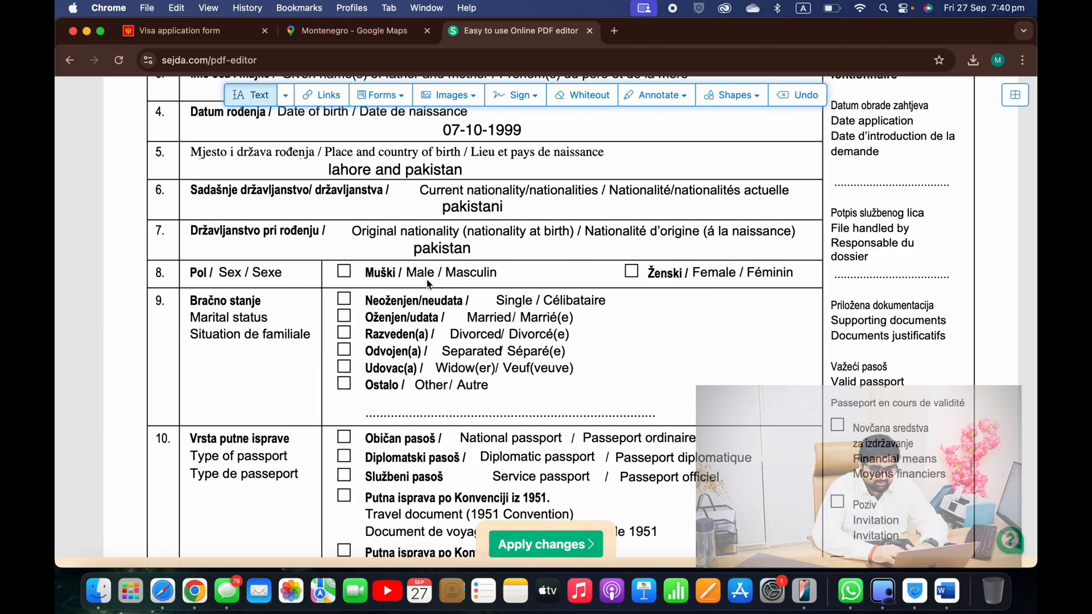
Using the check-mark symbol, tick the Male, Single and Običan pasoš (national passport) boxes
{"action": "left_click", "coordinate": [401, 96]}
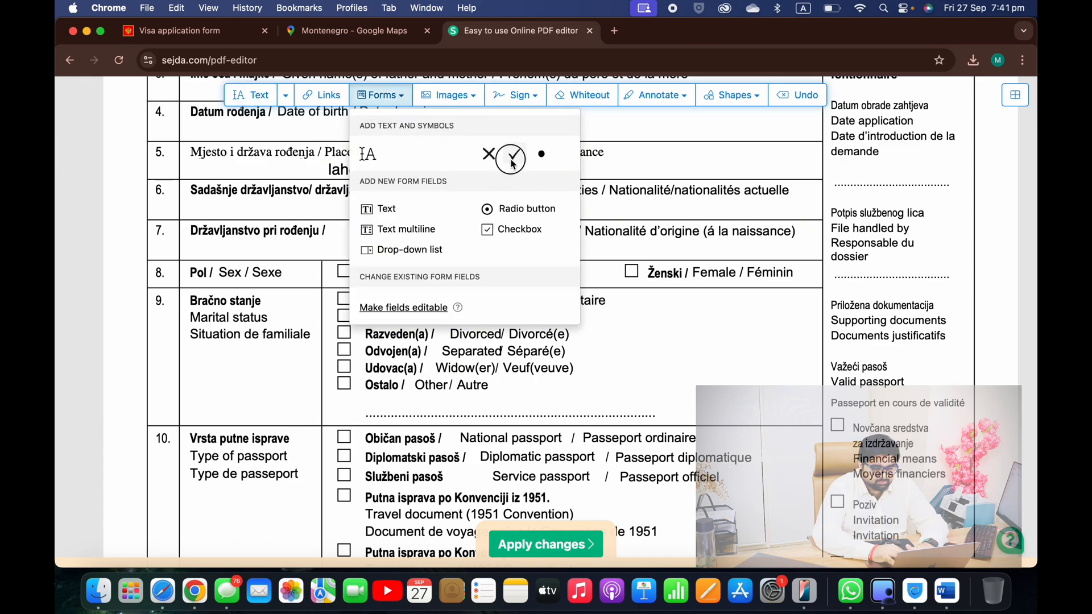
{"action": "left_click", "coordinate": [510, 158]}
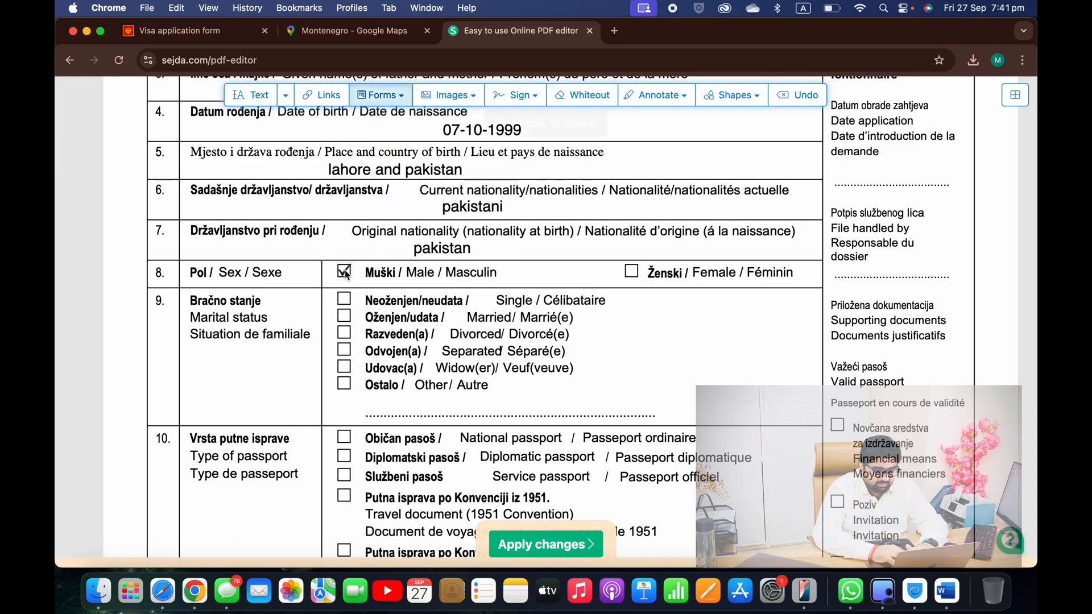
{"action": "left_click", "coordinate": [346, 275]}
{"action": "scroll", "coordinate": [356, 312], "scroll_direction": "down", "scroll_amount": 1}
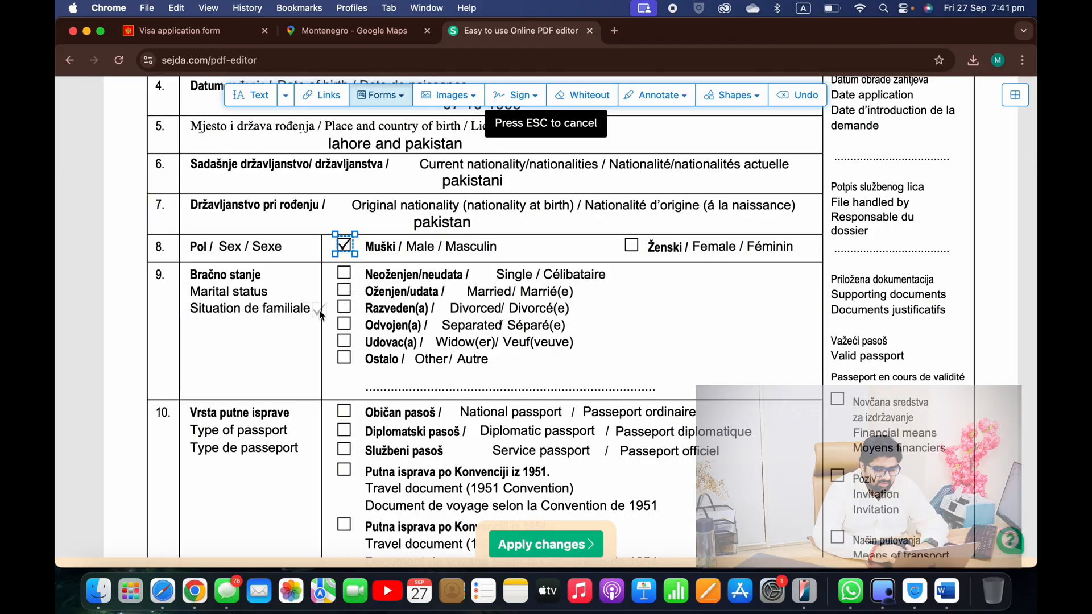
{"action": "left_click", "coordinate": [347, 275]}
{"action": "scroll", "coordinate": [346, 277], "scroll_direction": "down", "scroll_amount": 4}
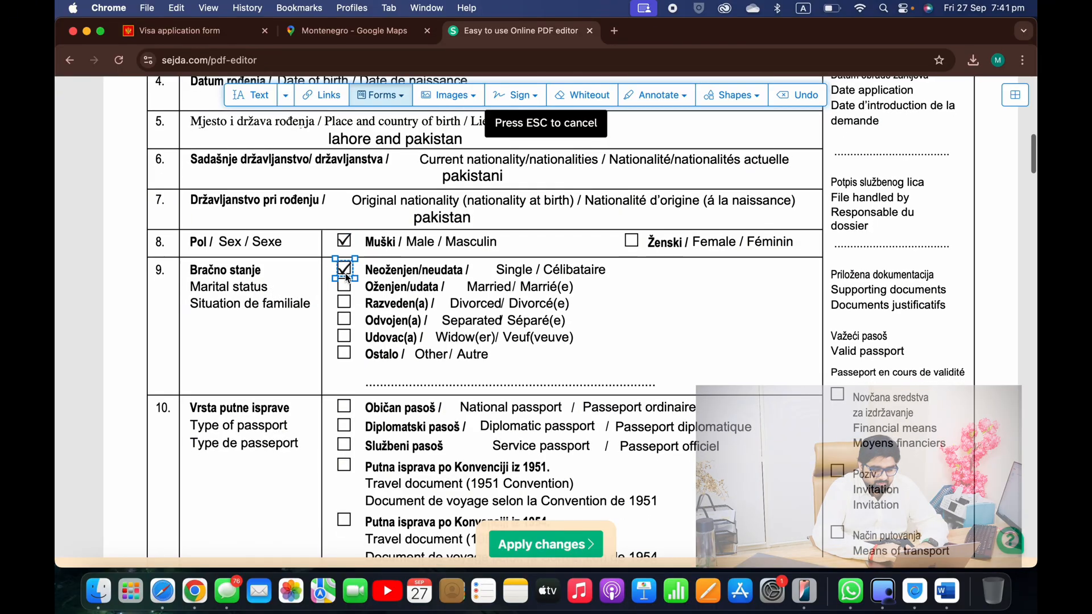
{"action": "scroll", "coordinate": [347, 277], "scroll_direction": "down", "scroll_amount": 2}
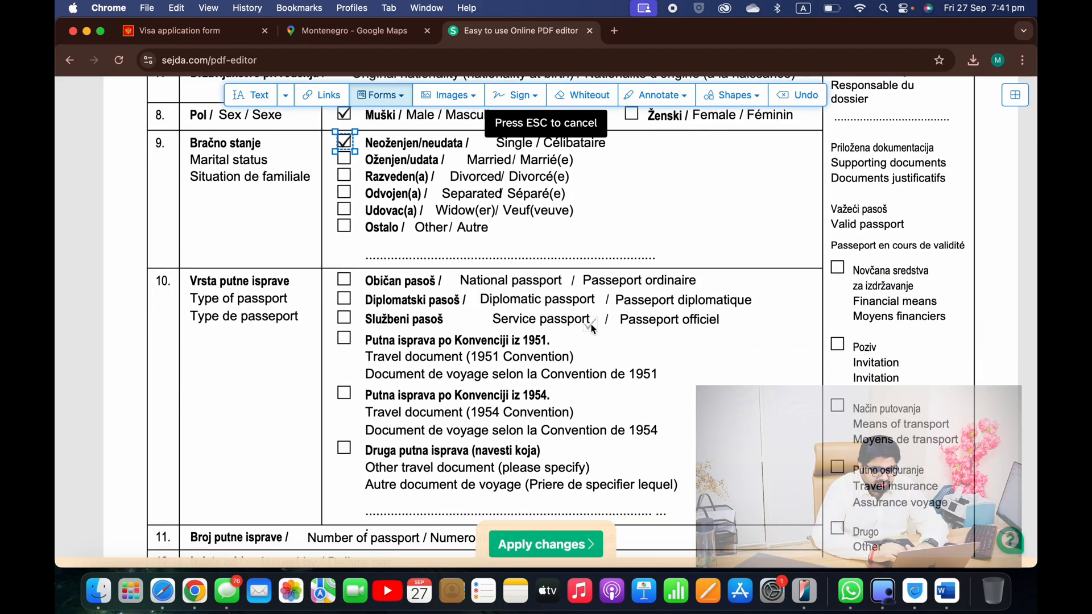
{"action": "scroll", "coordinate": [589, 322], "scroll_direction": "down", "scroll_amount": 1}
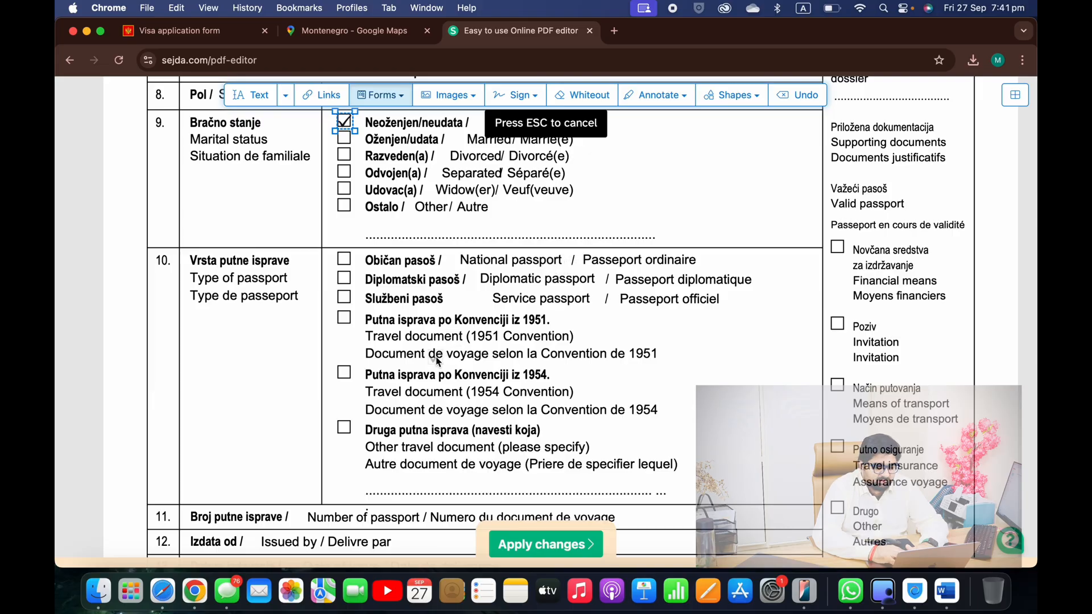
{"action": "scroll", "coordinate": [438, 361], "scroll_direction": "down", "scroll_amount": 1}
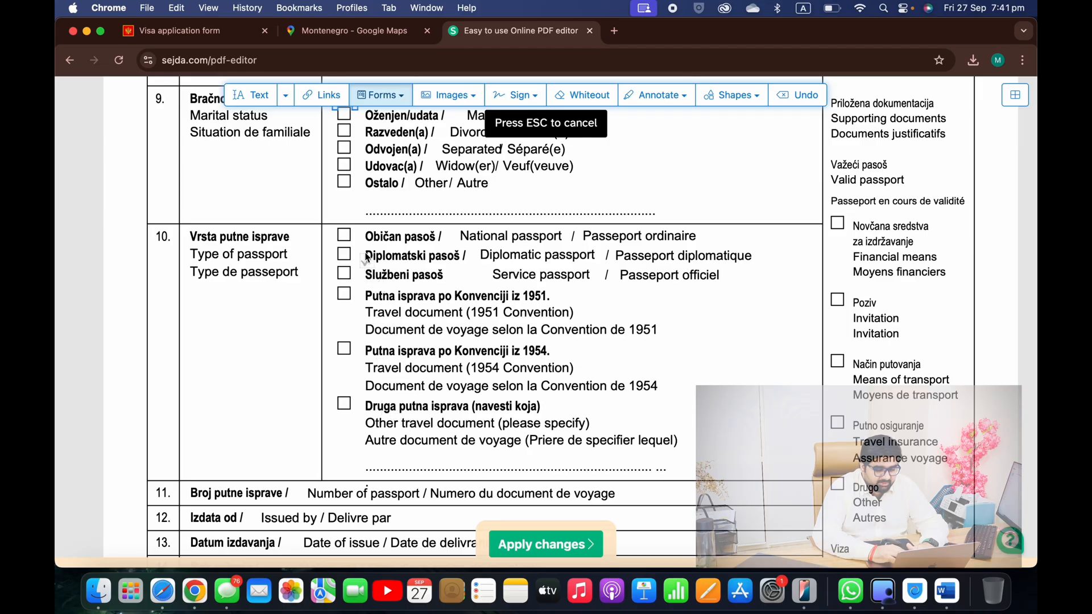
{"action": "left_click", "coordinate": [346, 237]}
{"action": "scroll", "coordinate": [345, 238], "scroll_direction": "down", "scroll_amount": 5}
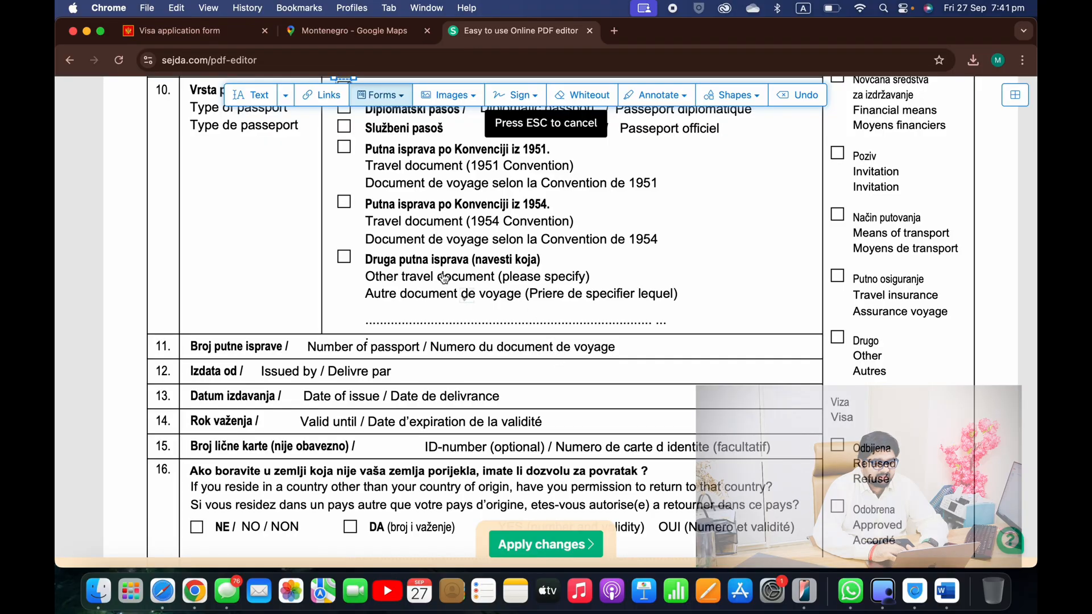
{"action": "left_click", "coordinate": [261, 101]}
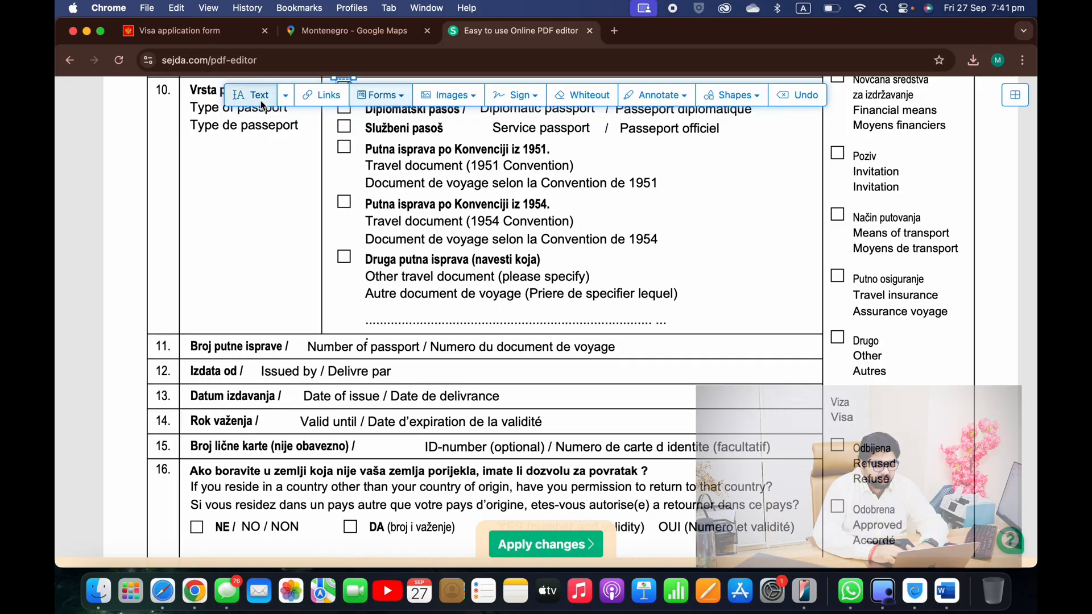
Enter the passport number and issuing country PAKISTAN in rows 11 and 12
{"action": "left_click", "coordinate": [657, 353]}
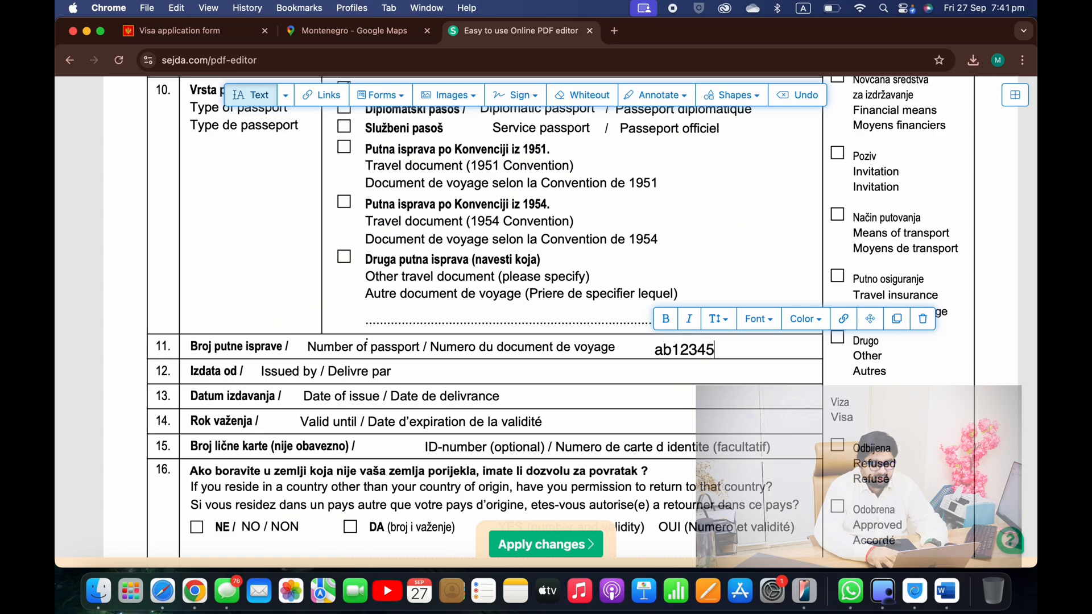
{"action": "key", "text": "Caps_Lock"}
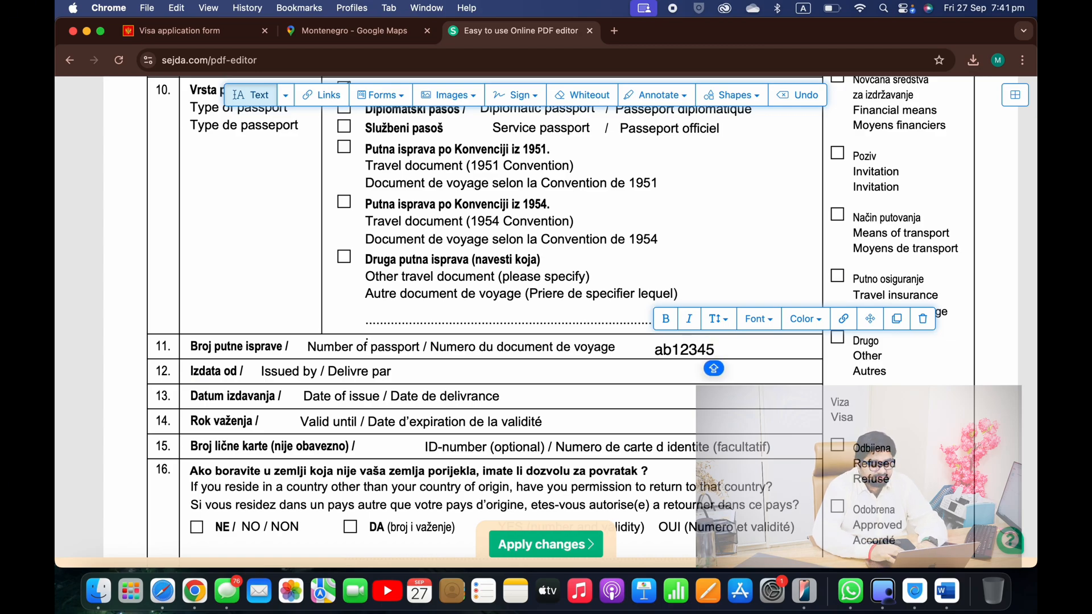
{"action": "left_click", "coordinate": [503, 369]}
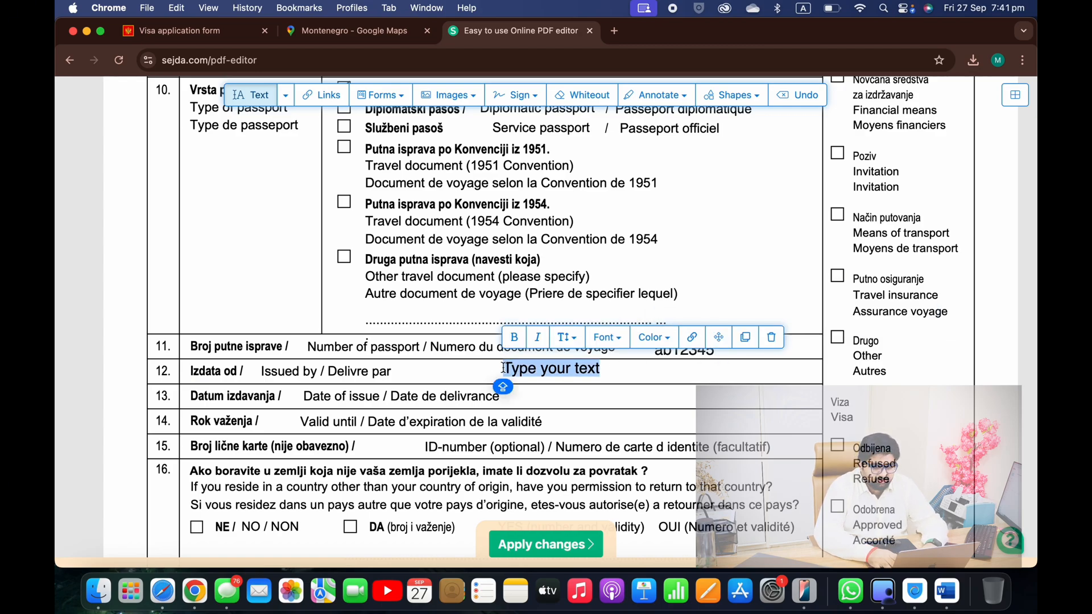
{"action": "type", "text": "PAKISTQ"}
{"action": "left_click", "coordinate": [56, 453]}
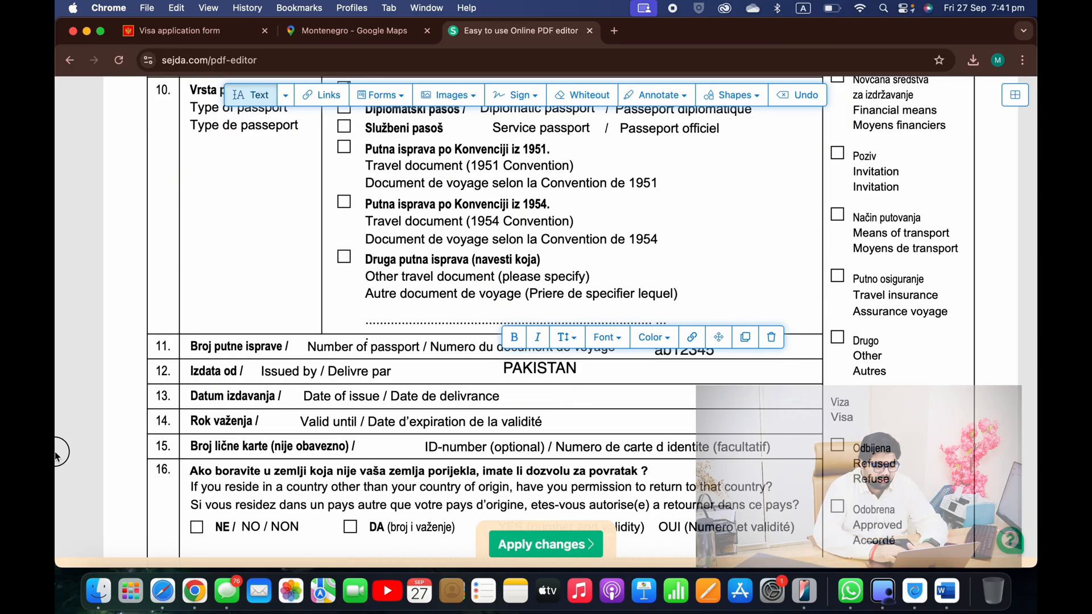
Add issue date 01-01-2022 and expiry date 01-01-2033 in rows 13 and 14
{"action": "left_click", "coordinate": [542, 398]}
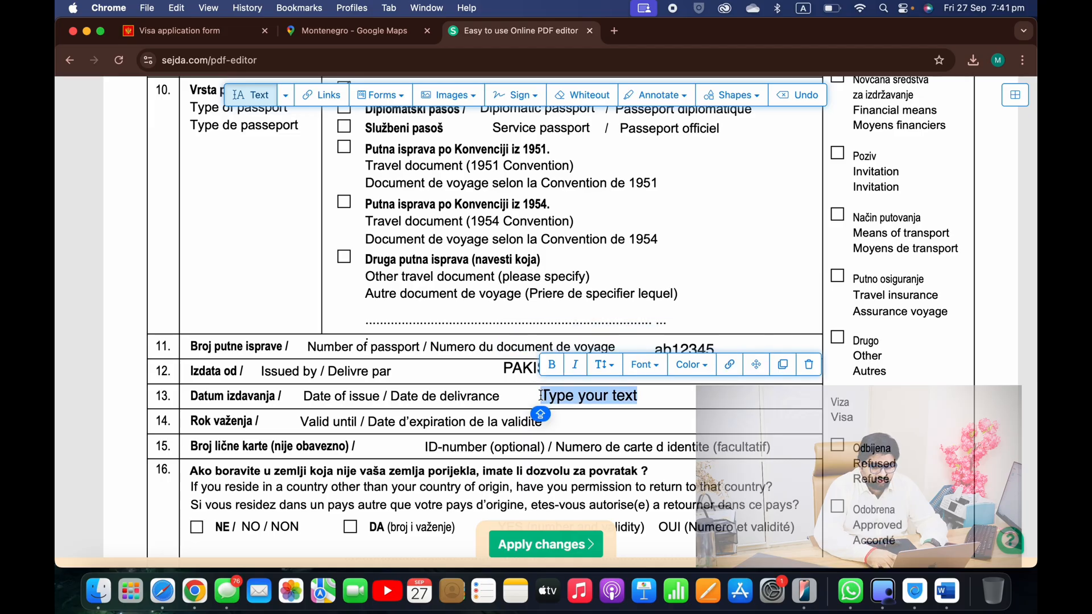
{"action": "type", "text": "01-01-202"}
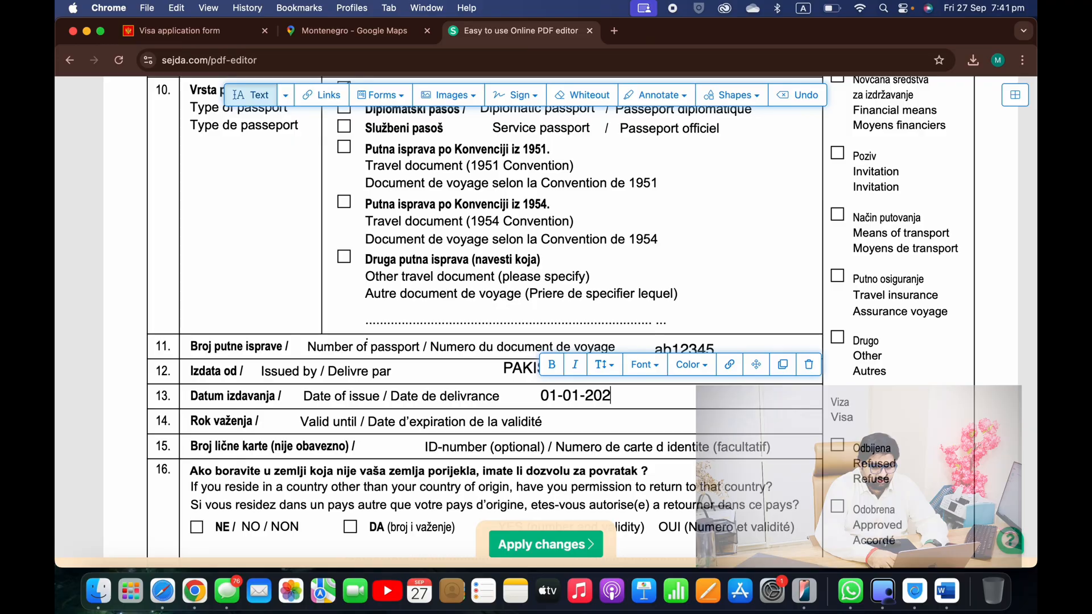
{"action": "type", "text": "22"}
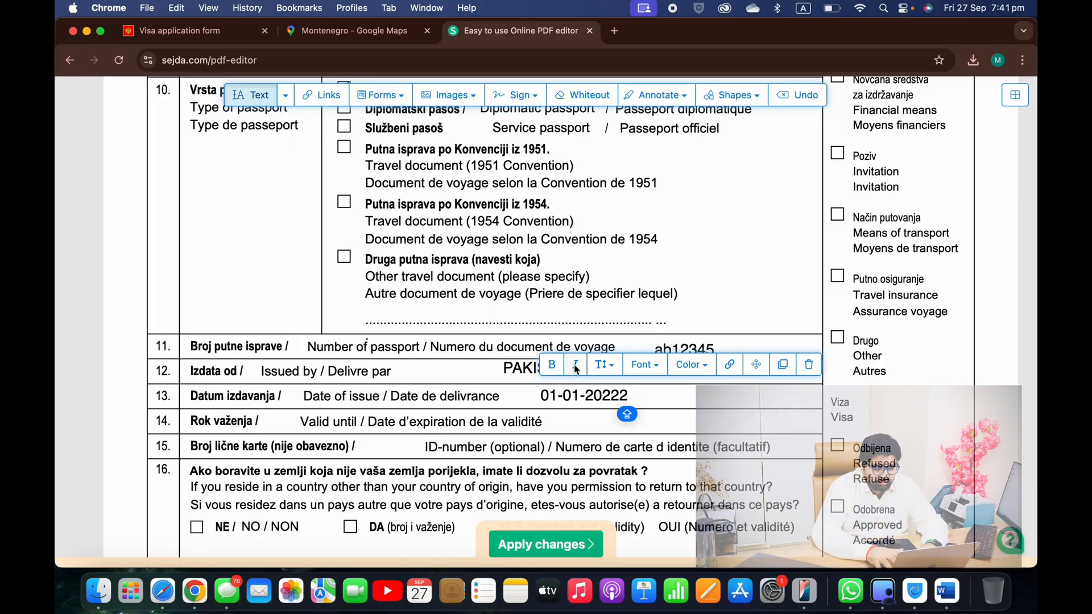
{"action": "left_click", "coordinate": [590, 420]}
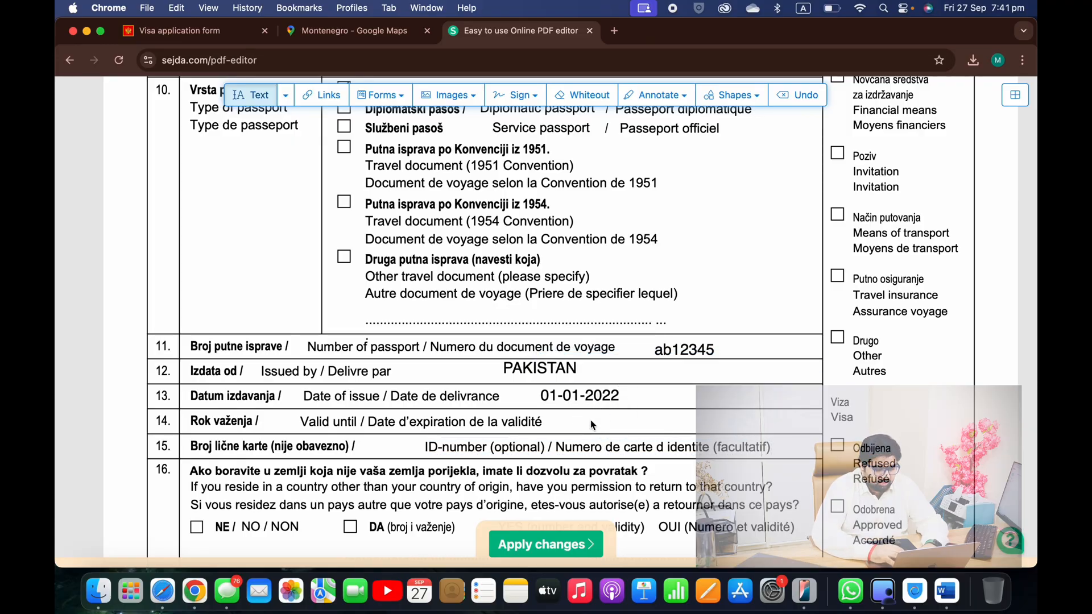
{"action": "left_click", "coordinate": [590, 419]}
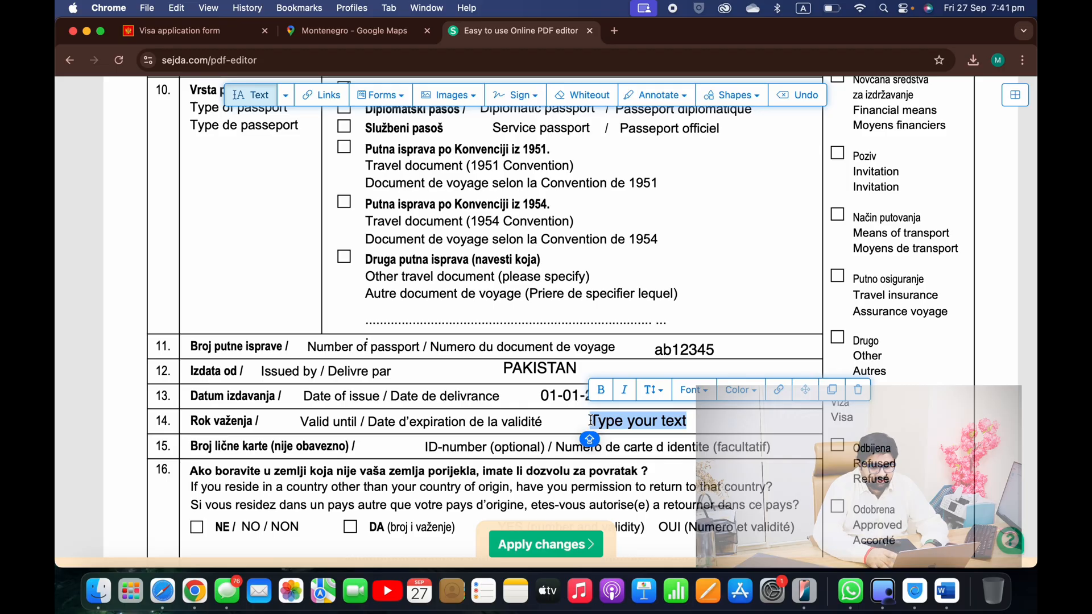
{"action": "type", "text": "01-01-20"}
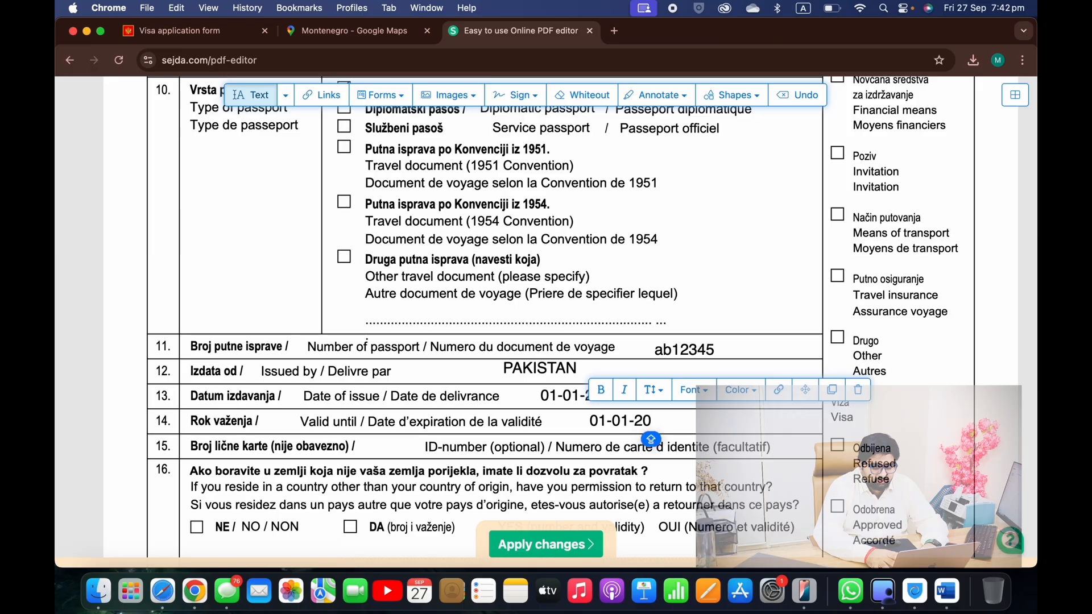
{"action": "type", "text": "33"}
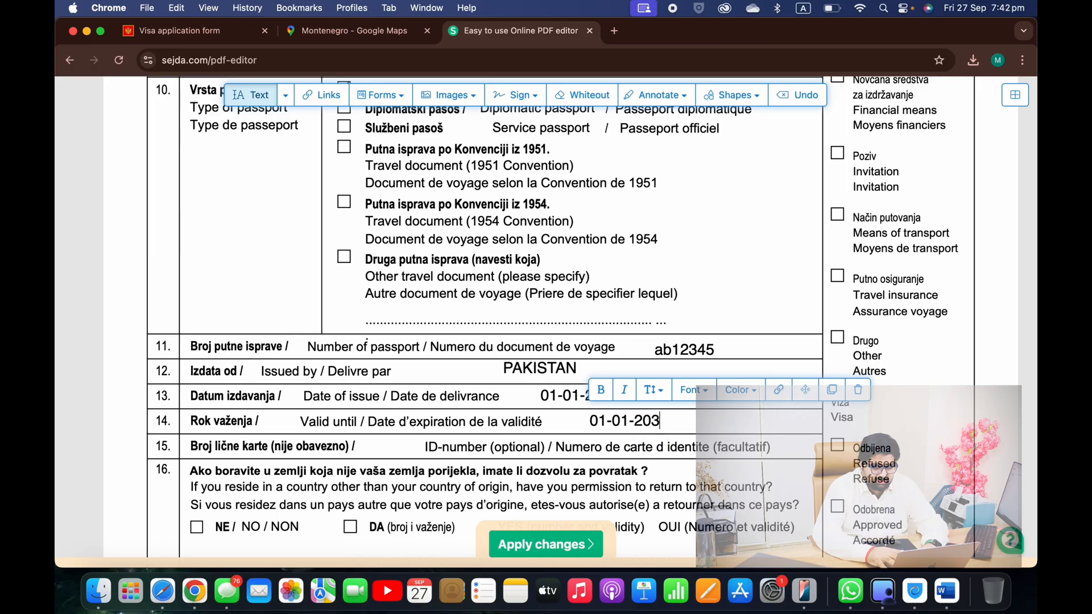
{"action": "scroll", "coordinate": [524, 410], "scroll_direction": "down", "scroll_amount": 3}
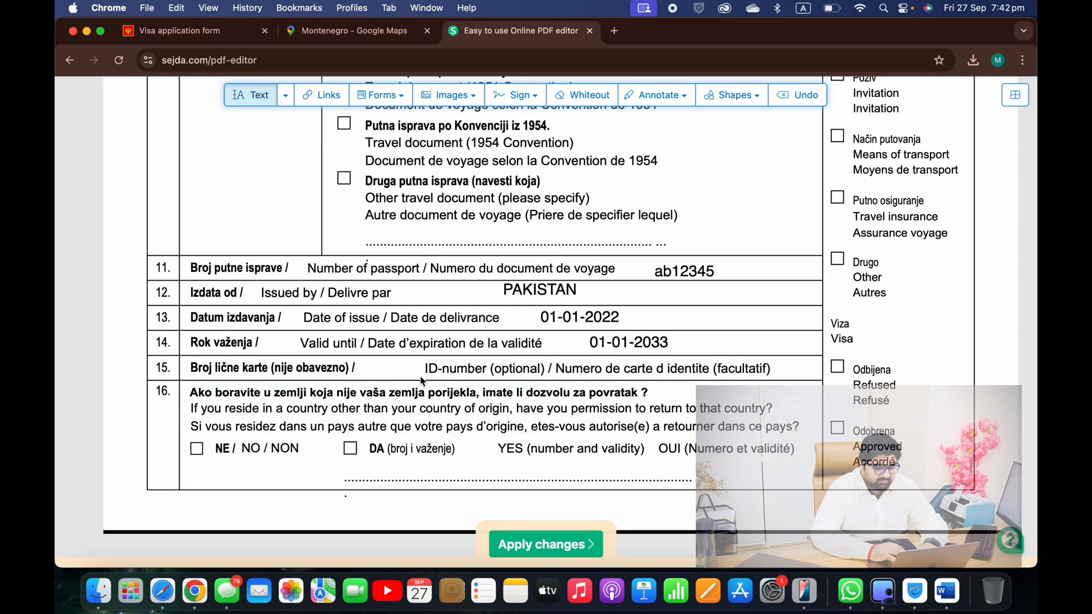
{"action": "scroll", "coordinate": [523, 411], "scroll_direction": "down", "scroll_amount": 2}
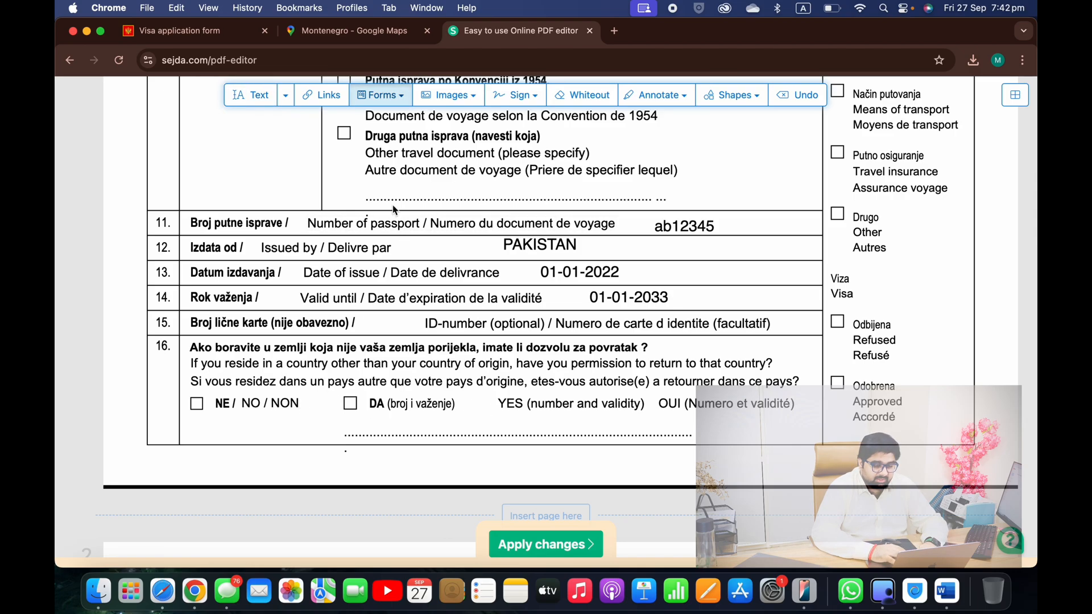
Place a check mark beside YES in row 16
{"action": "left_click", "coordinate": [405, 97]}
{"action": "left_click", "coordinate": [515, 159]}
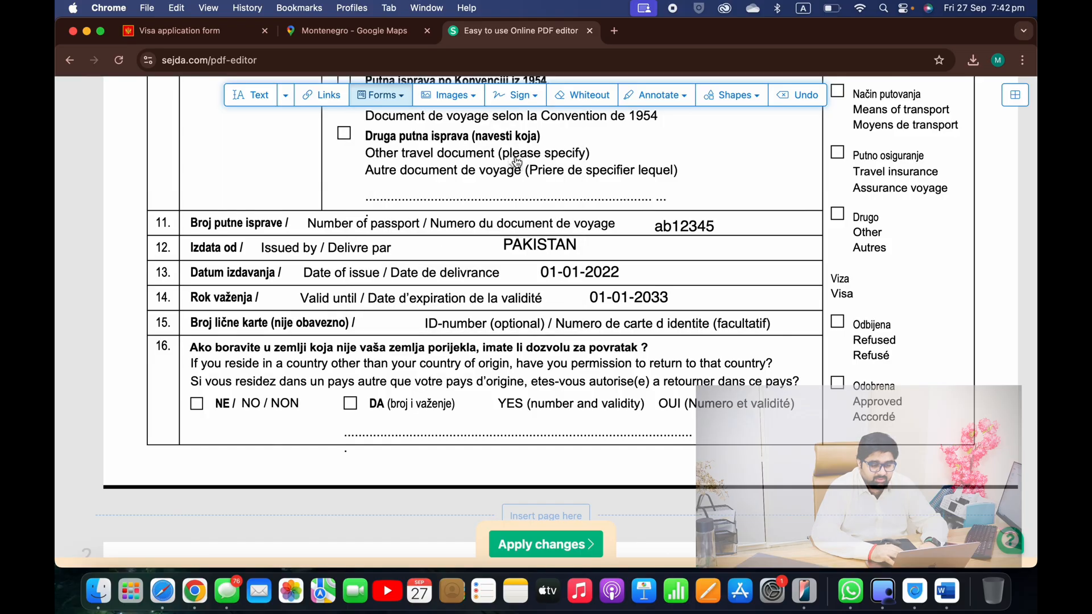
{"action": "left_click", "coordinate": [488, 405]}
{"action": "left_click", "coordinate": [488, 406]}
{"action": "left_click", "coordinate": [249, 100]}
Type the return permit's number and validity 26-01-2026, then delete the stray empty box
{"action": "left_click", "coordinate": [420, 423]}
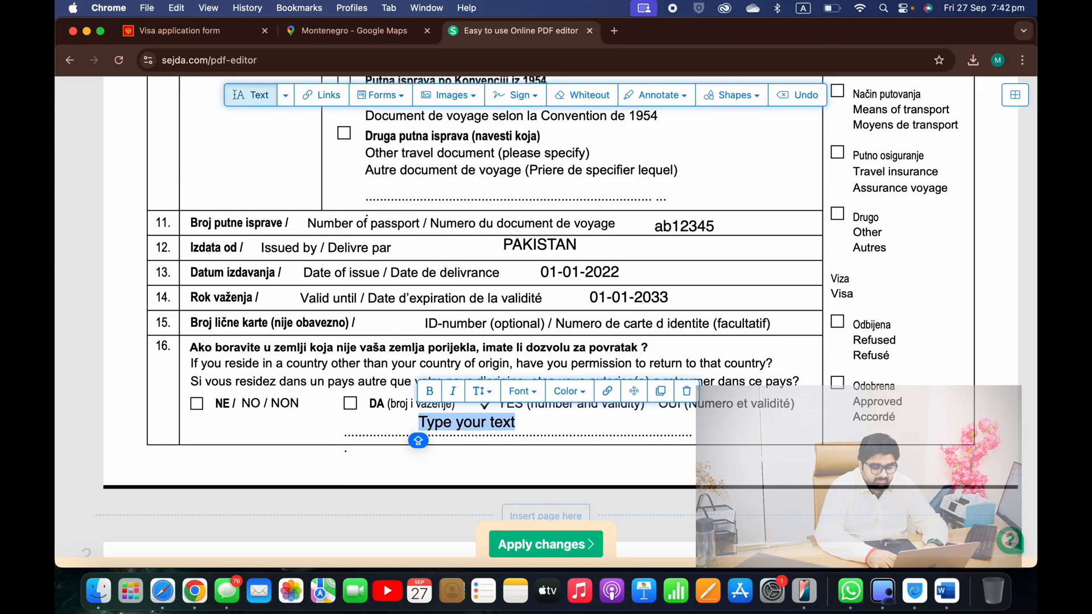
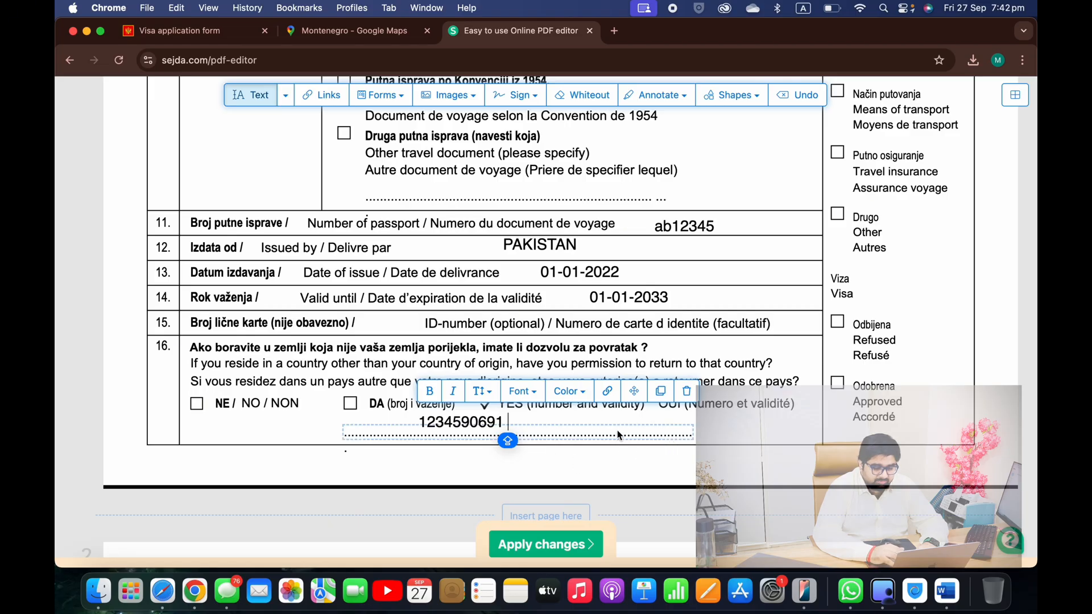
{"action": "type", "text": "& 26-01-2026"}
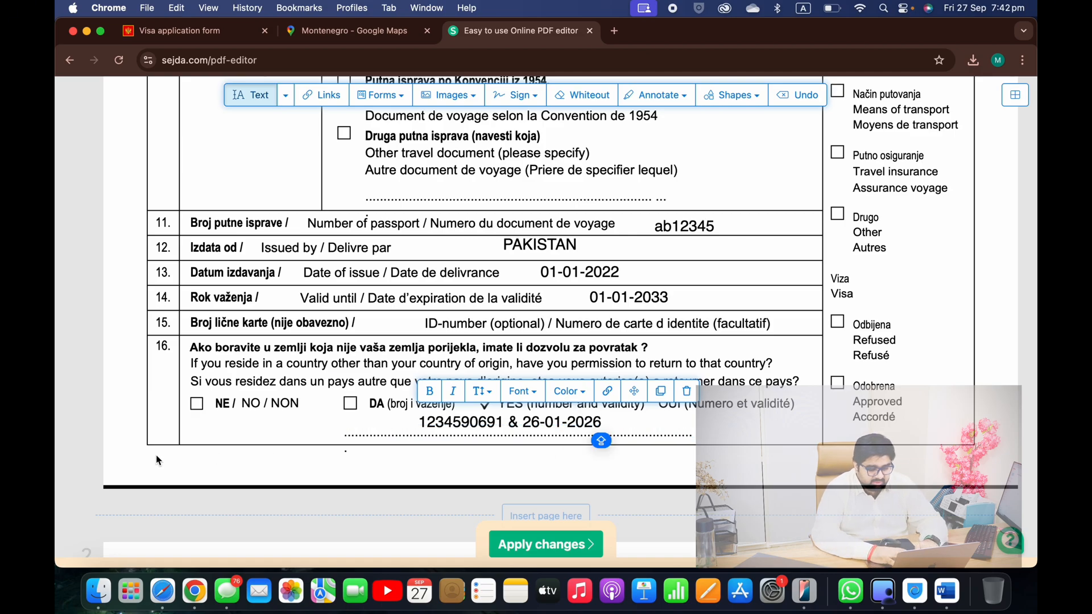
{"action": "left_click", "coordinate": [353, 483]}
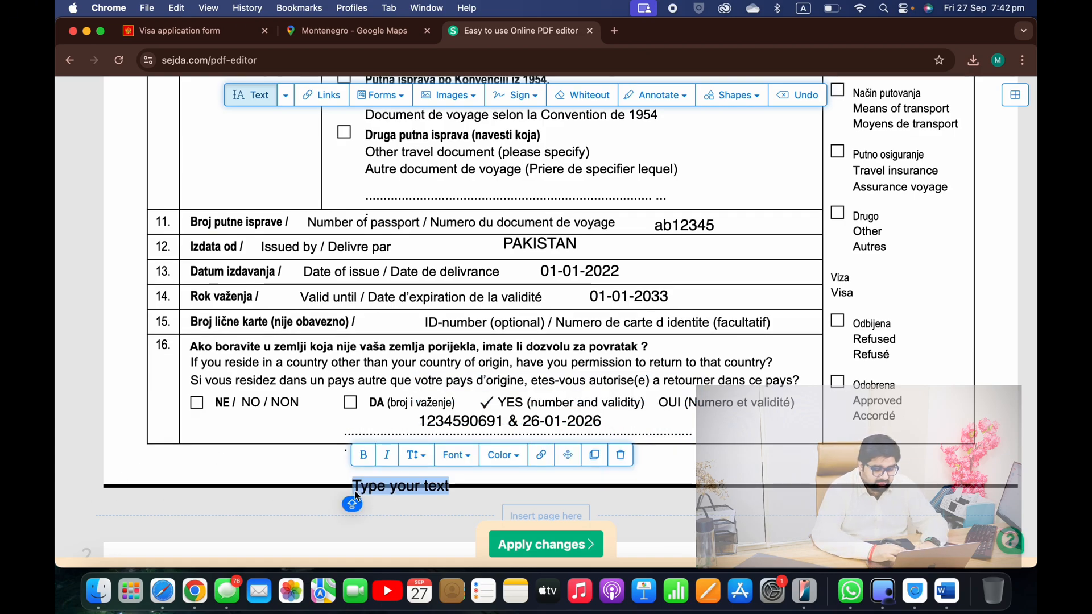
{"action": "left_click", "coordinate": [623, 456]}
{"action": "scroll", "coordinate": [628, 458], "scroll_direction": "down", "scroll_amount": 2}
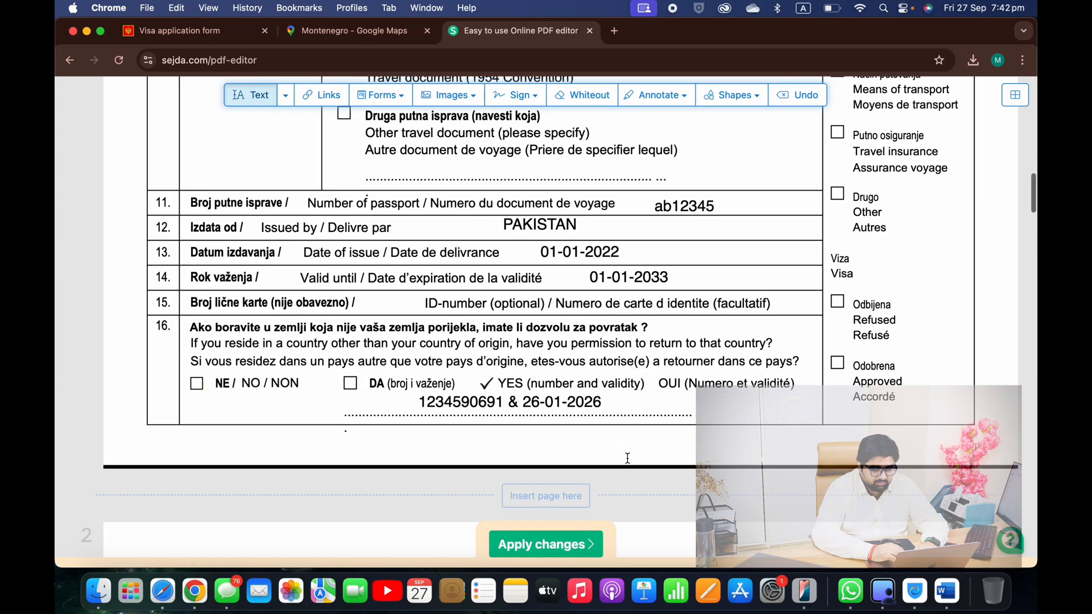
Enter MANAGER in occupation row 17 and align it under the label
{"action": "scroll", "coordinate": [628, 458], "scroll_direction": "down", "scroll_amount": 8}
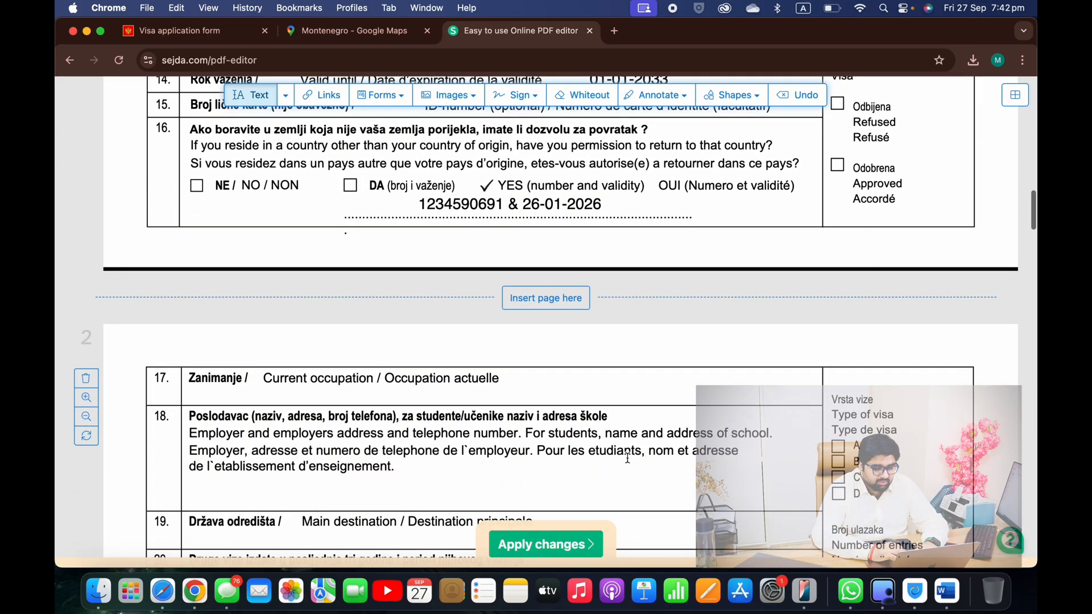
{"action": "left_click", "coordinate": [533, 326]}
{"action": "type", "text": "MANAGER"}
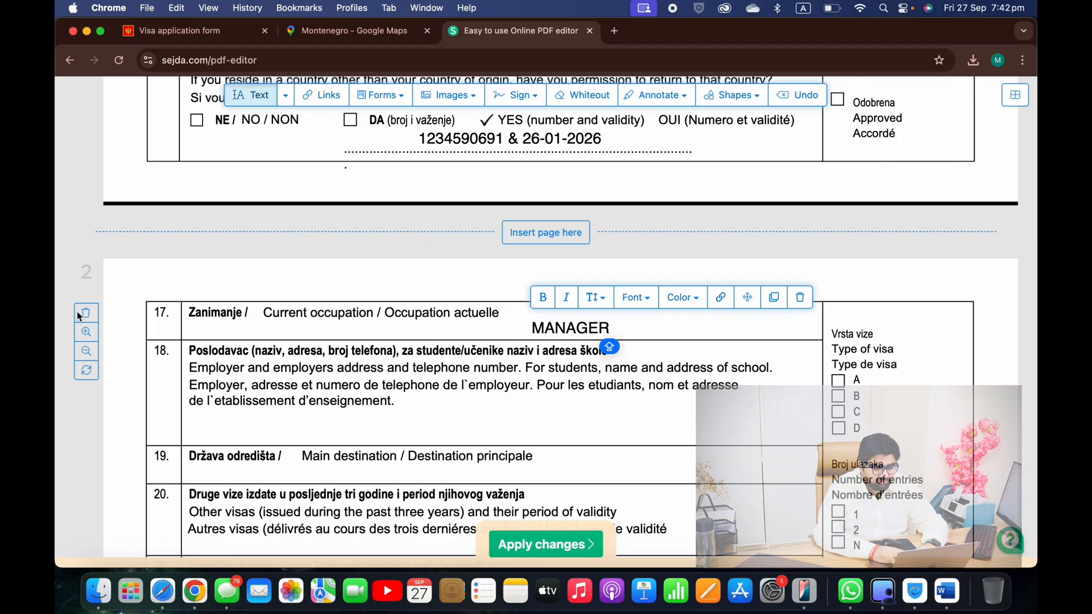
{"action": "left_click", "coordinate": [80, 315]}
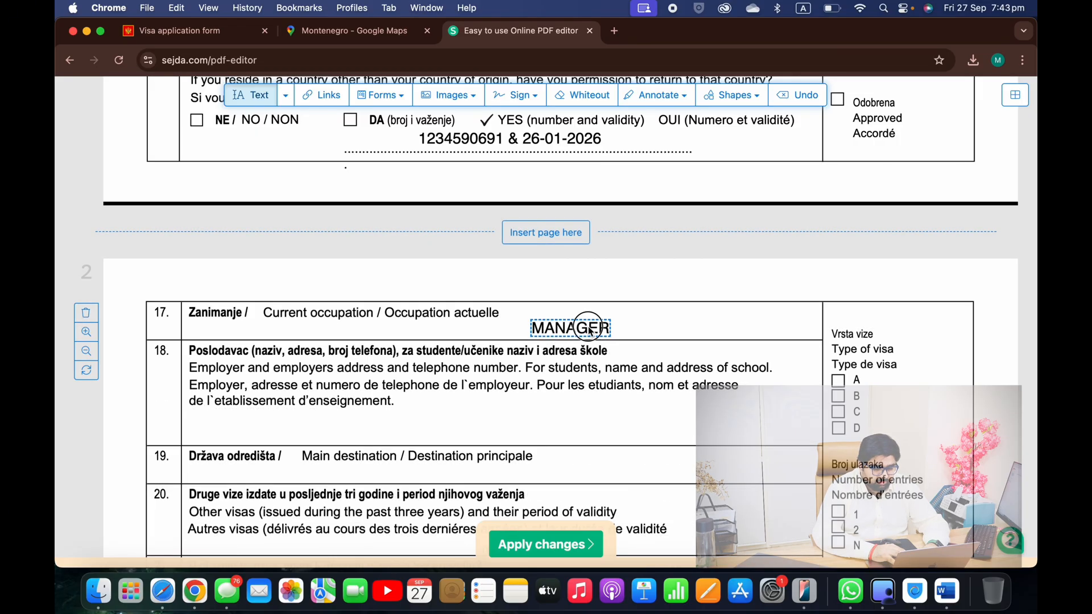
{"action": "left_click", "coordinate": [386, 333]}
{"action": "left_click", "coordinate": [369, 334]}
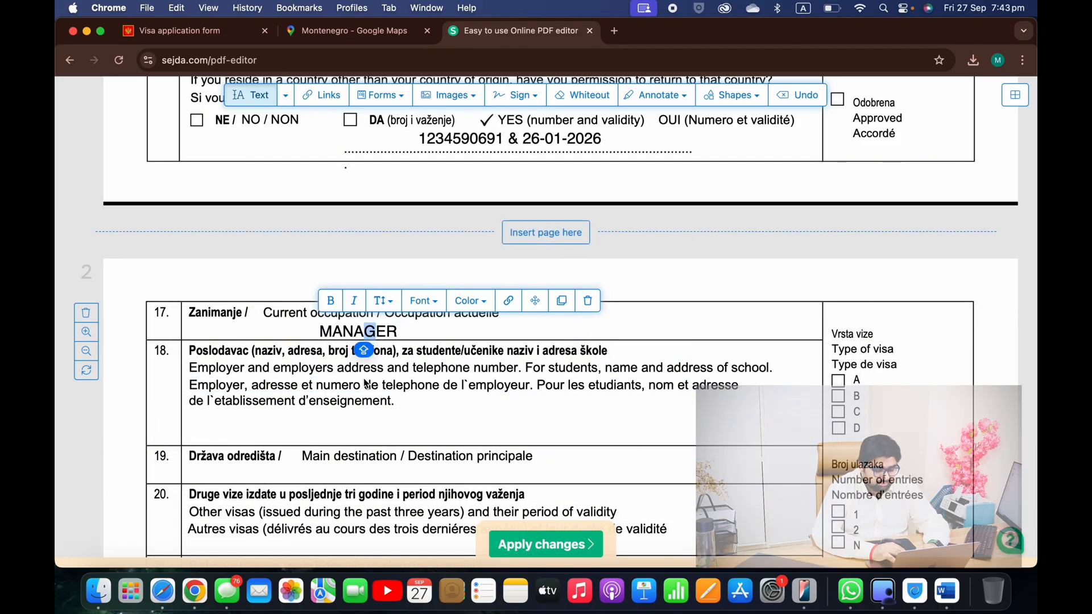
Add employer XYZ TOURISM AND DUBAI with its phone number in row 18
{"action": "left_click", "coordinate": [341, 427]}
{"action": "type", "text": "XYZ TOUR"}
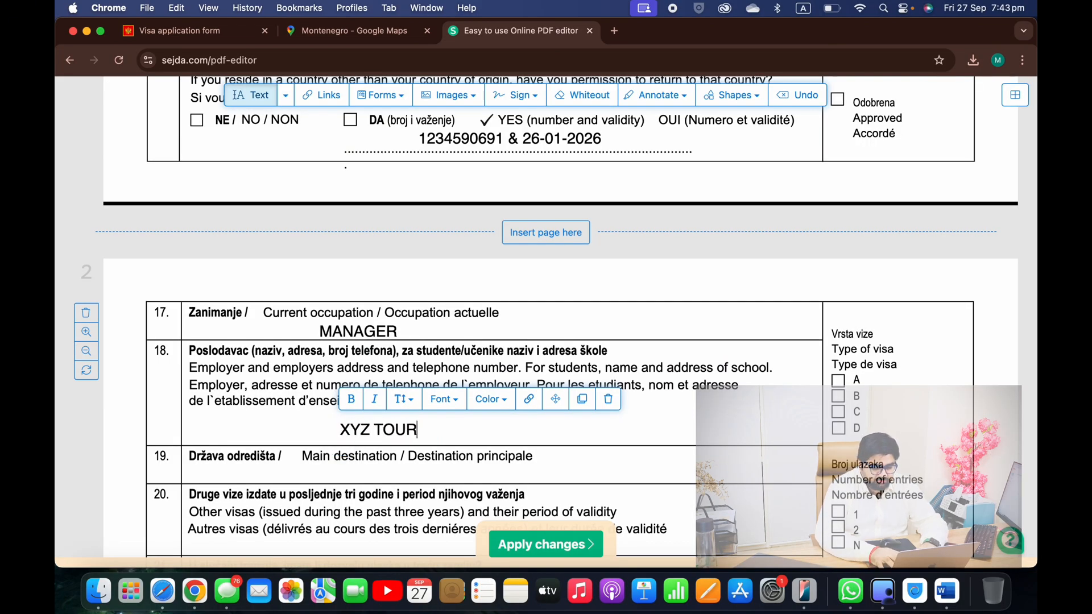
{"action": "type", "text": "ISM AND DUBAI"}
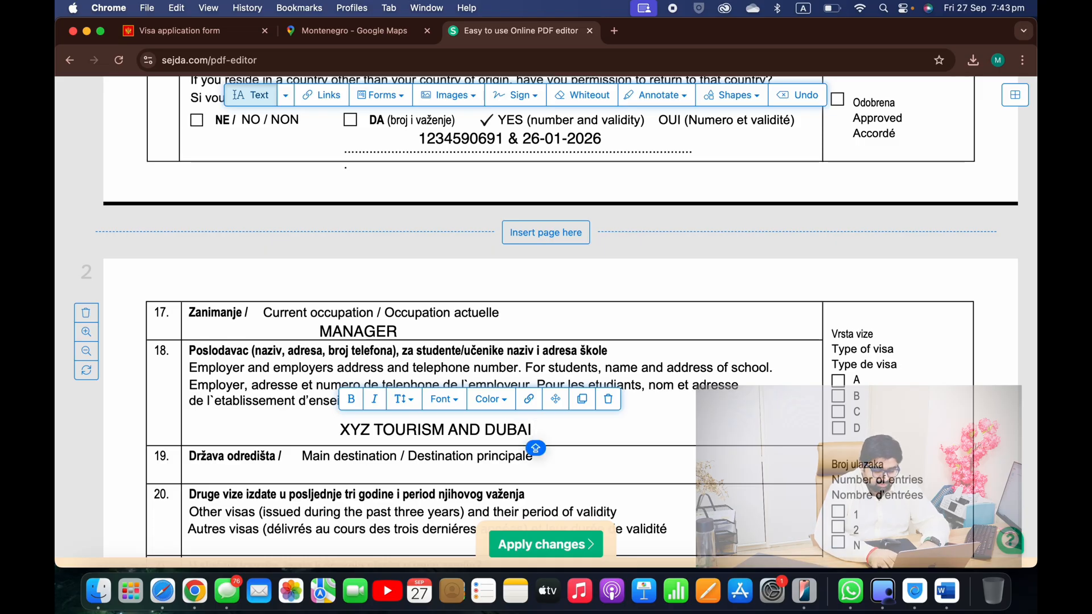
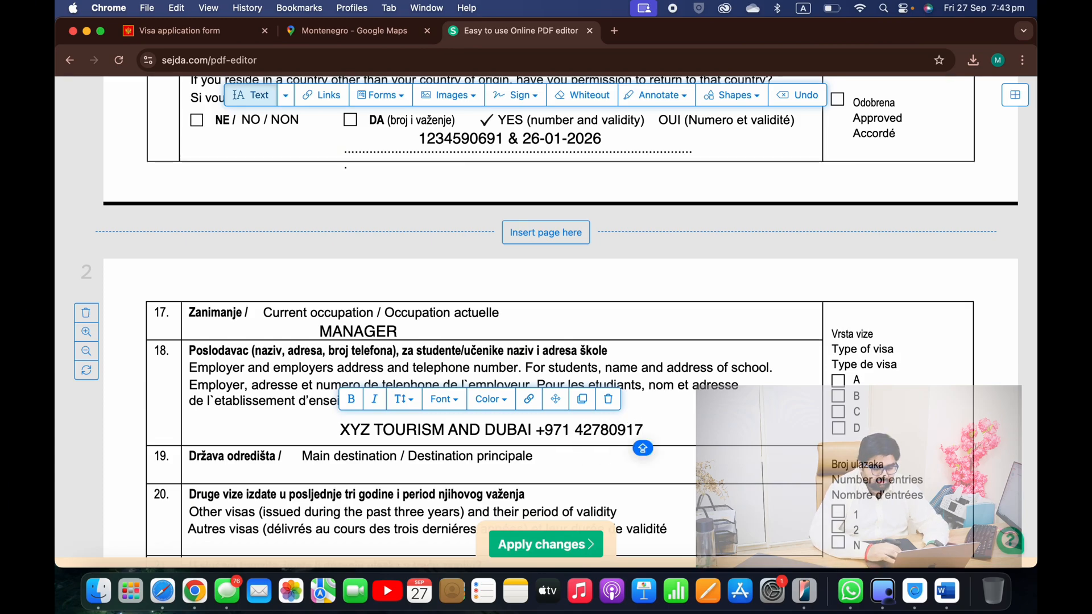
{"action": "scroll", "coordinate": [424, 421], "scroll_direction": "down", "scroll_amount": 2}
{"action": "left_click", "coordinate": [423, 419]}
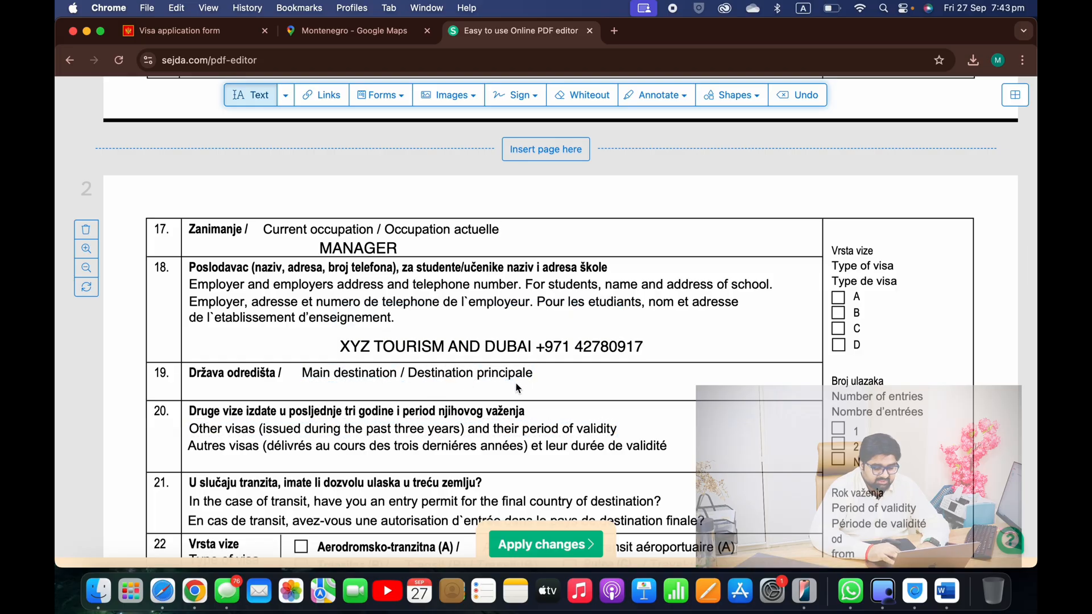
Google 'montenegro capital' in a new tab, highlight Podgorica, and return to the Sejda tab
{"action": "left_click", "coordinate": [615, 31]}
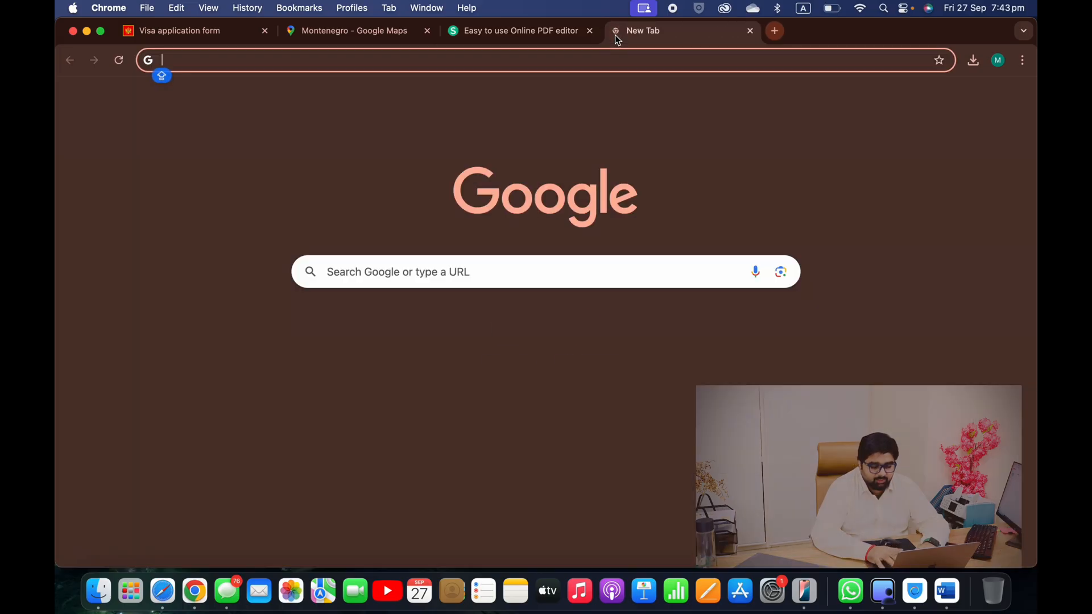
{"action": "type", "text": "MONTE"}
{"action": "key", "text": "Down"}
{"action": "key", "text": "Down"}
{"action": "type", "text": "CAPITAL"}
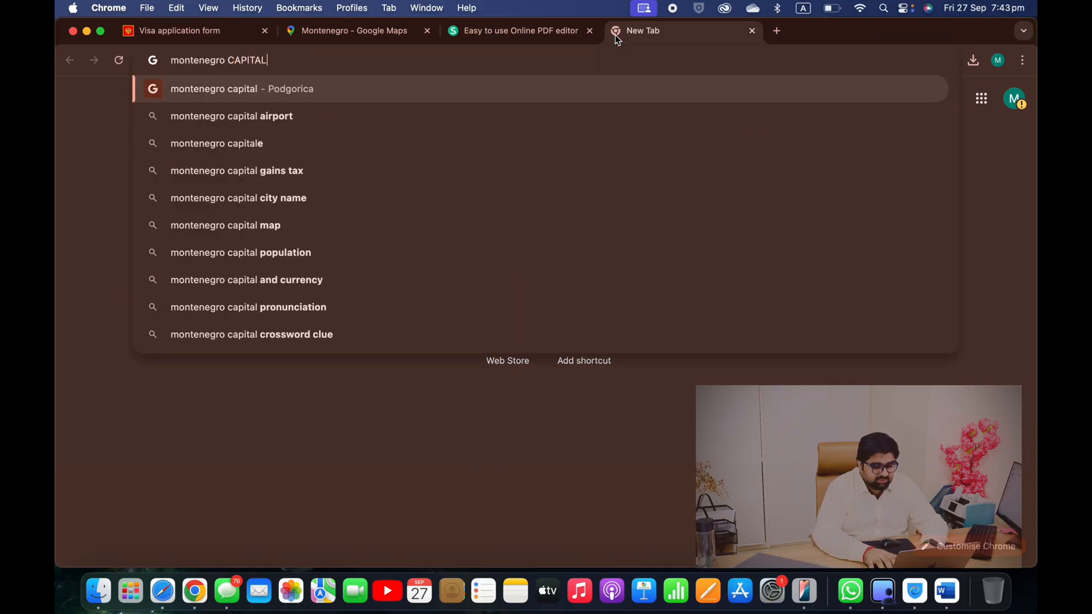
{"action": "key", "text": "Down"}
{"action": "key", "text": "Up"}
{"action": "key", "text": "Return"}
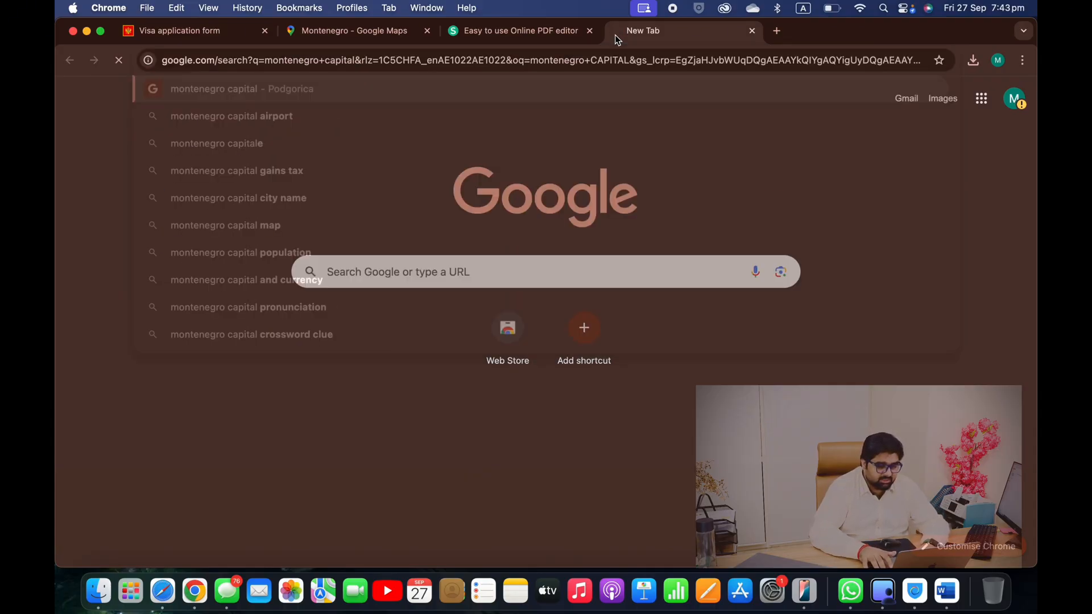
{"action": "left_click_drag", "start_coordinate": [172, 253], "coordinate": [329, 244]}
{"action": "key", "text": "super+c"}
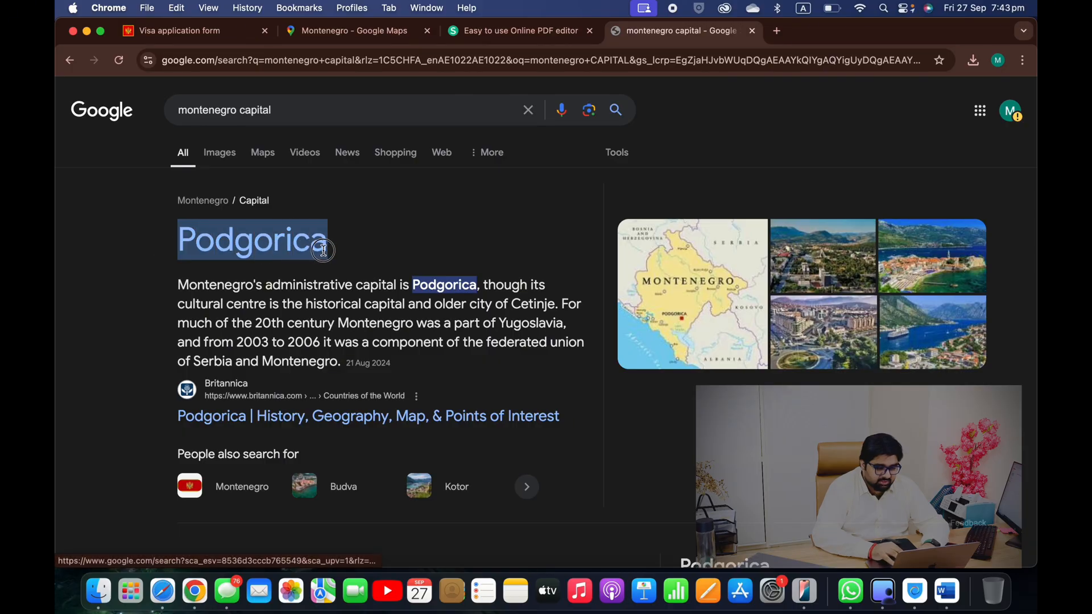
{"action": "left_click", "coordinate": [497, 37]}
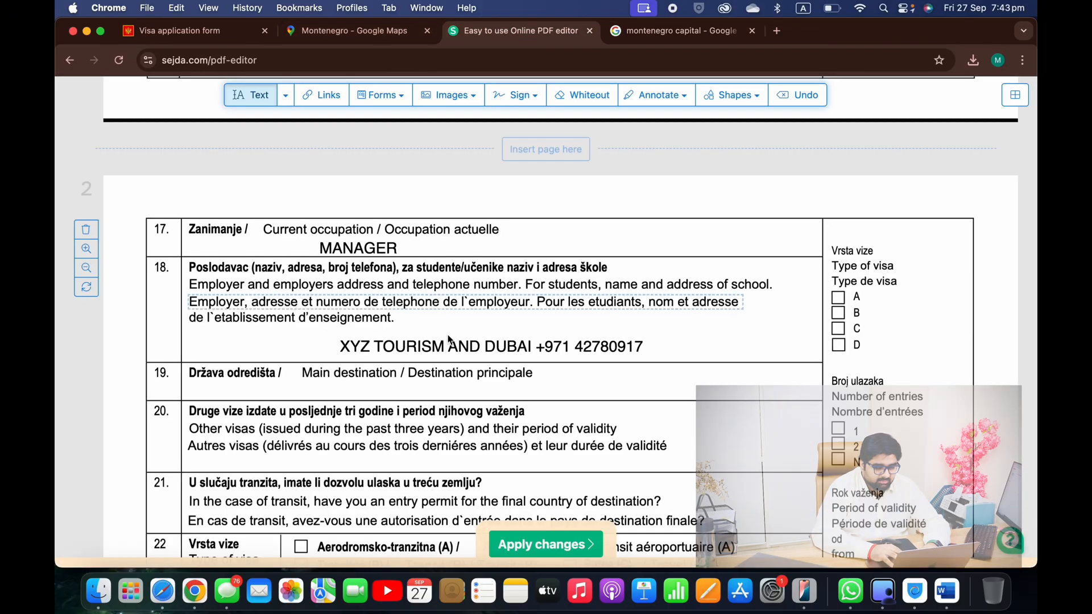
Paste Podgorica as the main destination in row 19 and shift it left
{"action": "scroll", "coordinate": [446, 417], "scroll_direction": "down", "scroll_amount": 2}
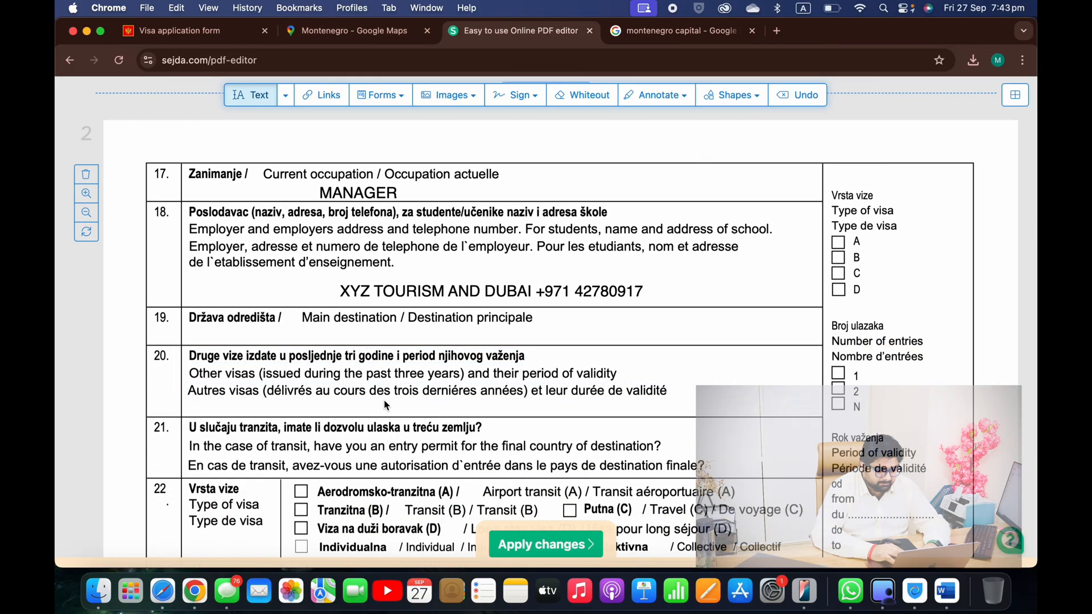
{"action": "left_click", "coordinate": [376, 335]}
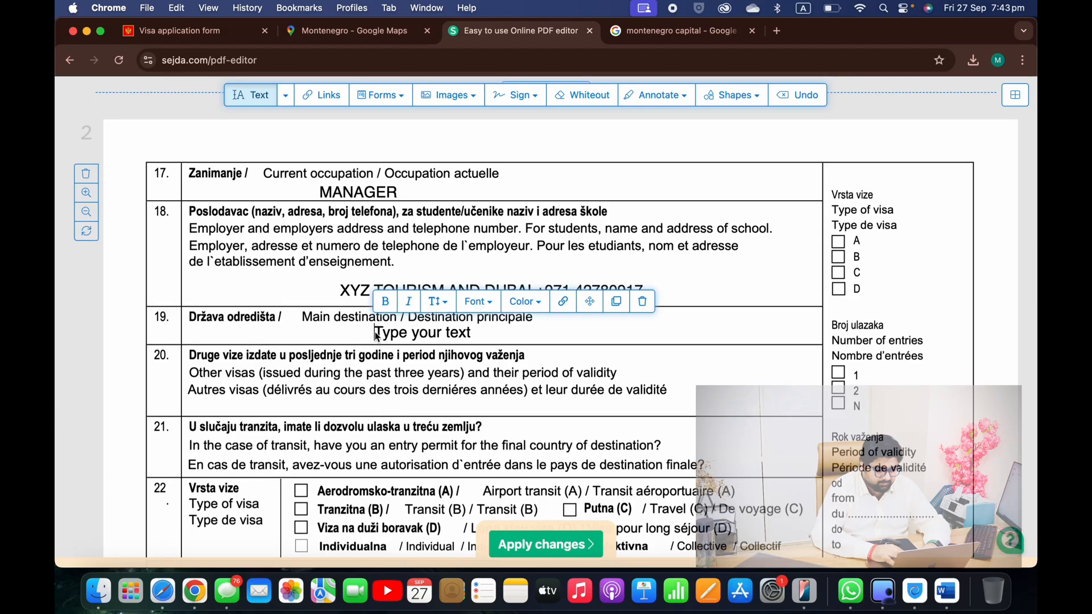
{"action": "key", "text": "super+v"}
{"action": "scroll", "coordinate": [376, 337], "scroll_direction": "down", "scroll_amount": 2}
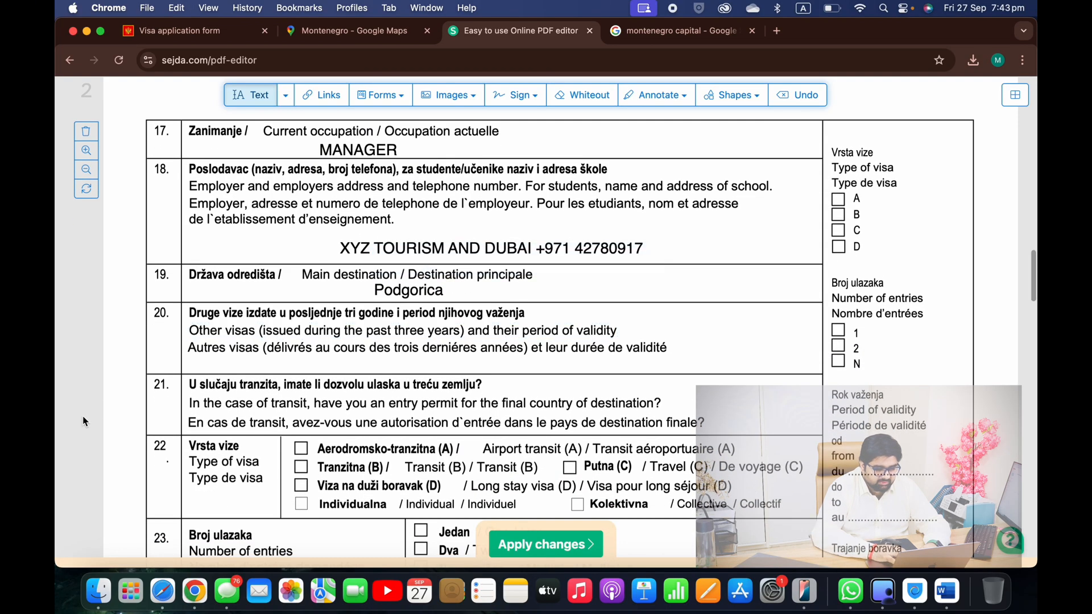
{"action": "left_click_drag", "start_coordinate": [385, 290], "coordinate": [330, 291]}
Type 'ALBANIA , AZERBAIJAN , QATAR, DUBAI' as other visas held in row 20
{"action": "scroll", "coordinate": [330, 291], "scroll_direction": "down", "scroll_amount": 1}
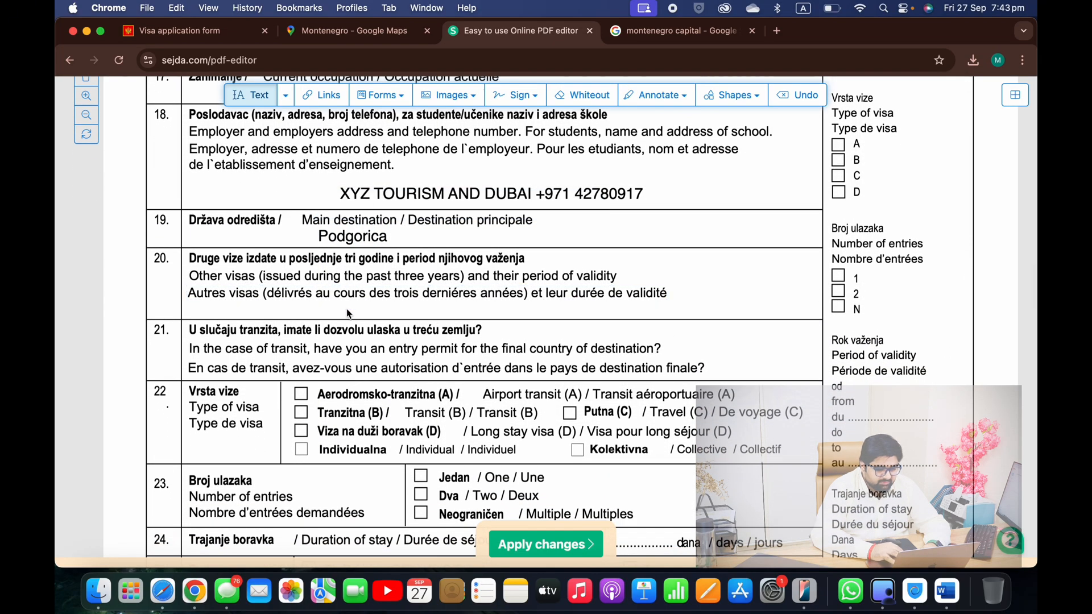
{"action": "left_click", "coordinate": [347, 310]}
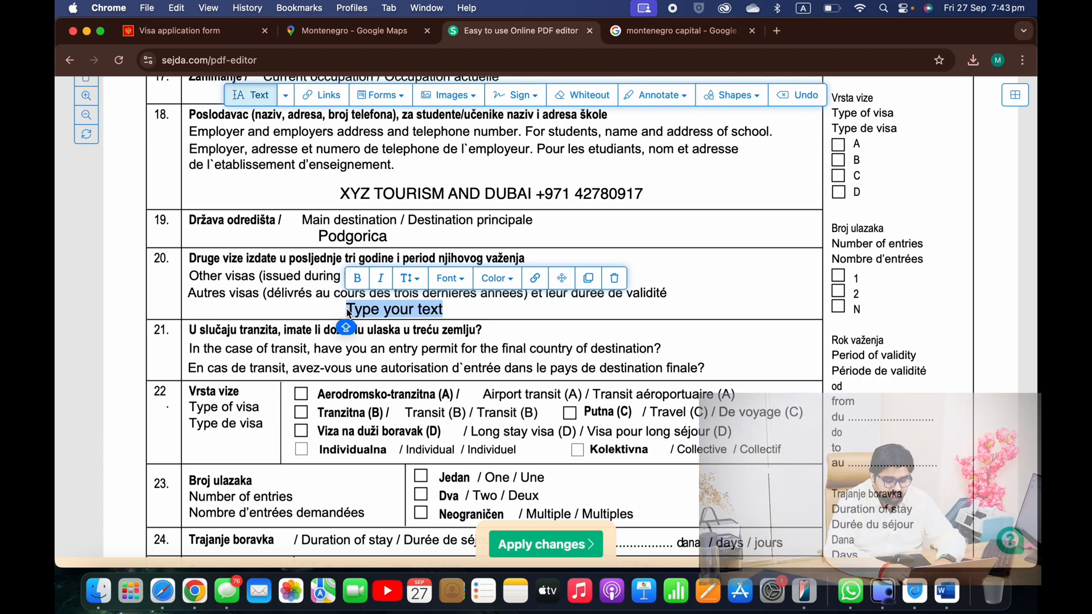
{"action": "type", "text": "ALBANIA , AZERBAI"}
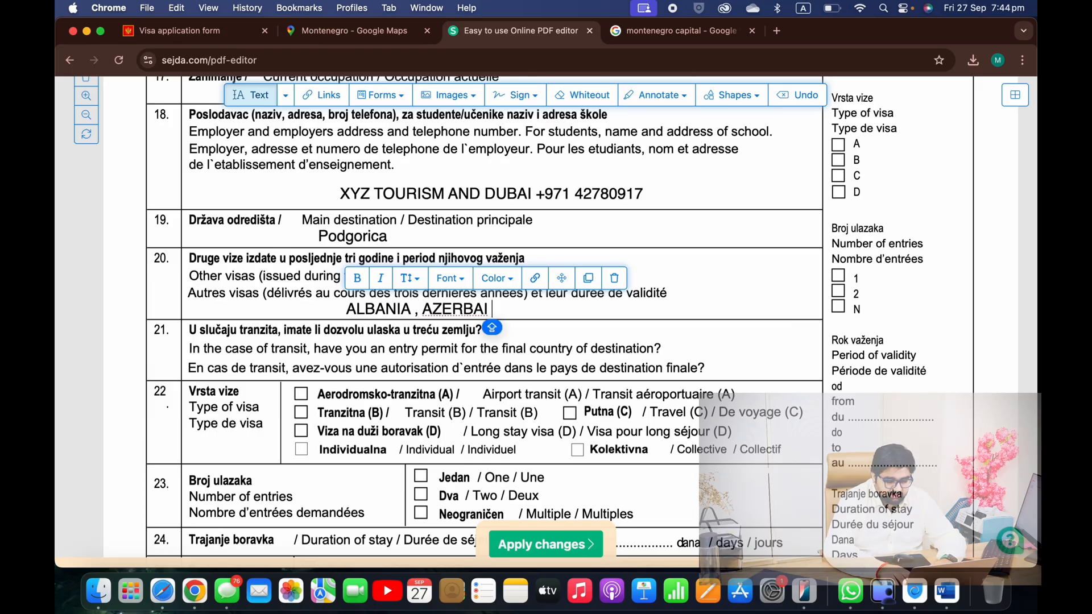
{"action": "type", "text": "JAN , QATAR, DUBAI"}
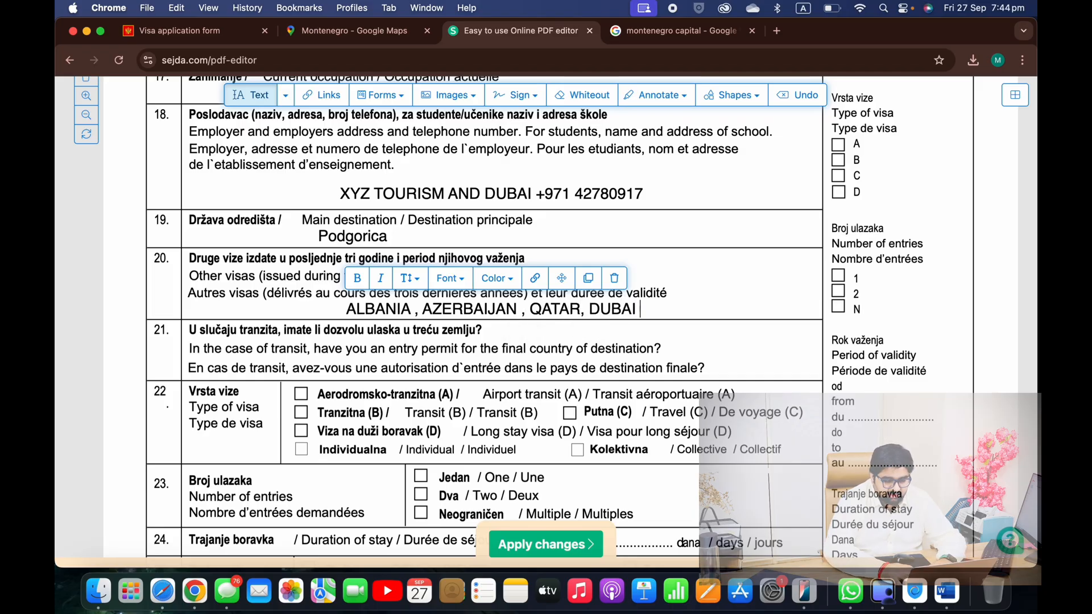
Append 'AND FRANCE' after DUBAI in the row 20 other visas entry
{"action": "left_click", "coordinate": [84, 454]}
{"action": "scroll", "coordinate": [83, 455], "scroll_direction": "down", "scroll_amount": 1}
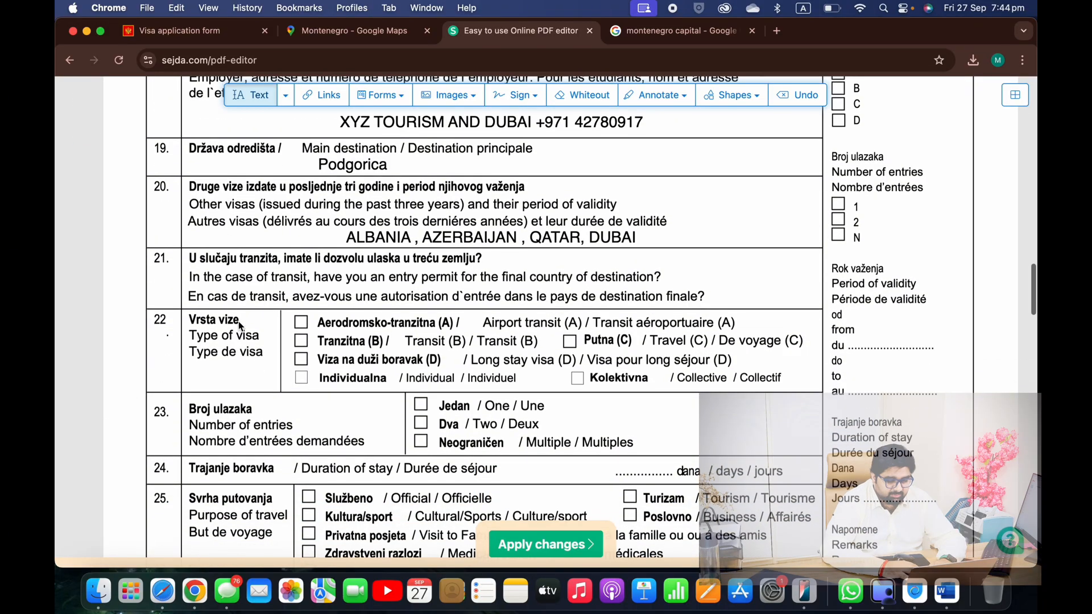
{"action": "left_click", "coordinate": [639, 236]}
{"action": "left_click", "coordinate": [908, 205]}
{"action": "type", "text": "AND"}
{"action": "key", "text": "Caps_Lock"}
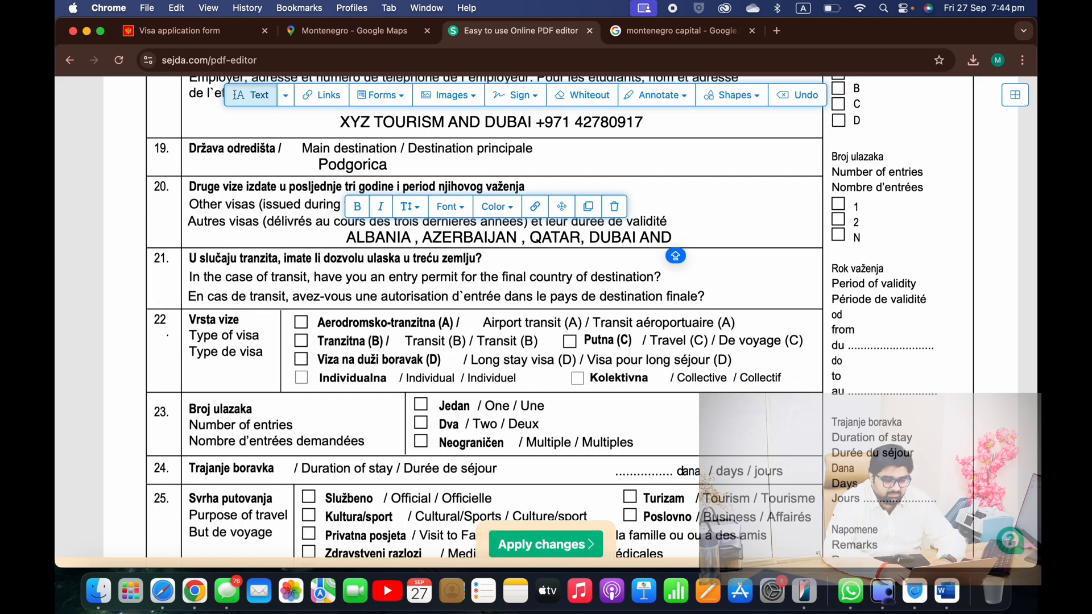
{"action": "type", "text": "FRANCE"}
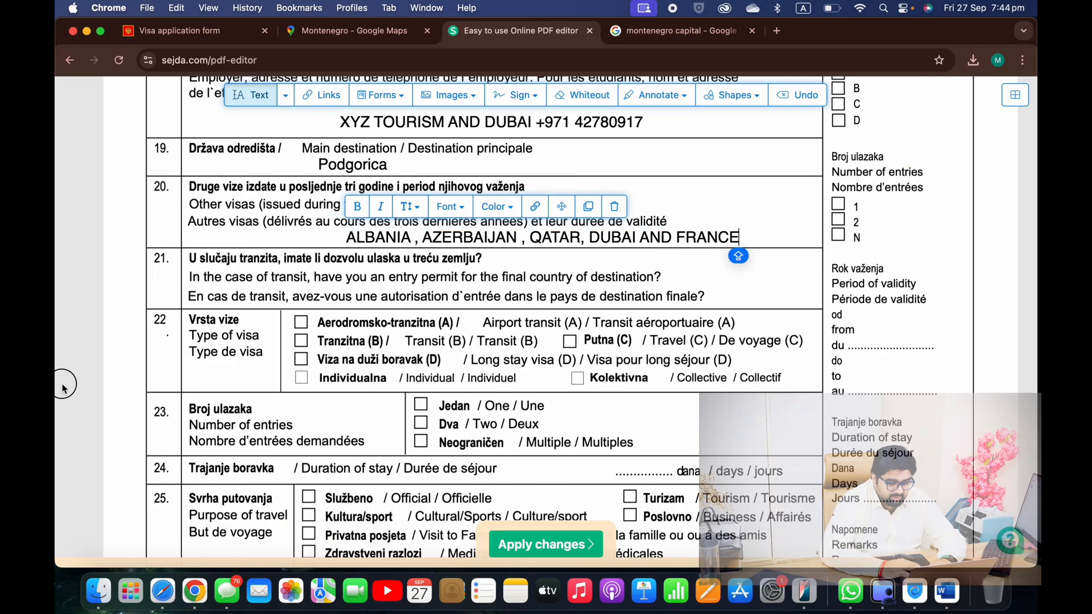
{"action": "left_click", "coordinate": [63, 389]}
{"action": "scroll", "coordinate": [381, 250], "scroll_direction": "down", "scroll_amount": 3}
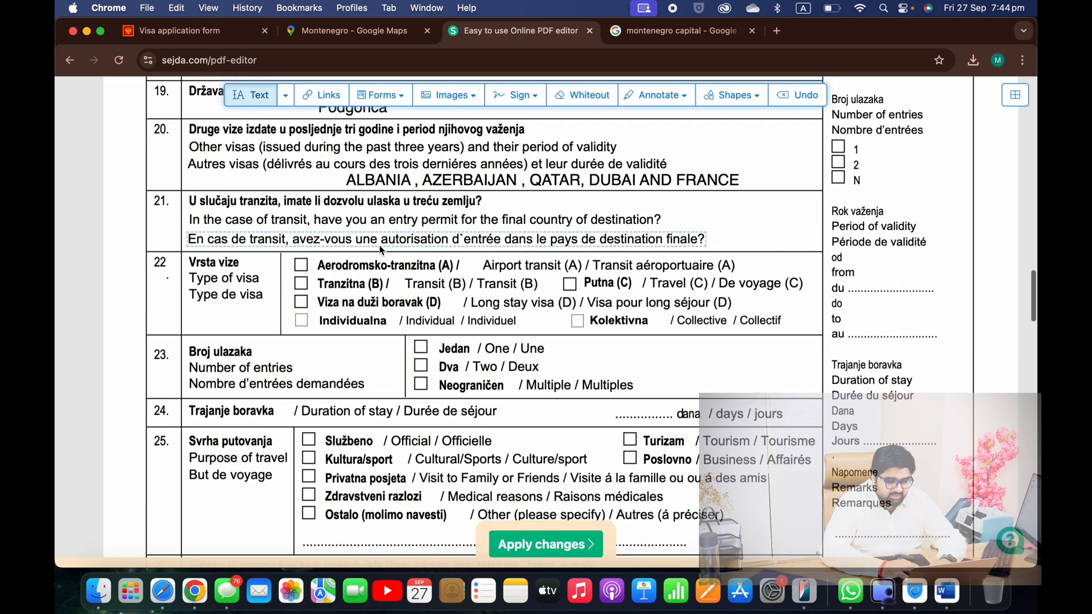
{"action": "scroll", "coordinate": [461, 312], "scroll_direction": "down", "scroll_amount": 2}
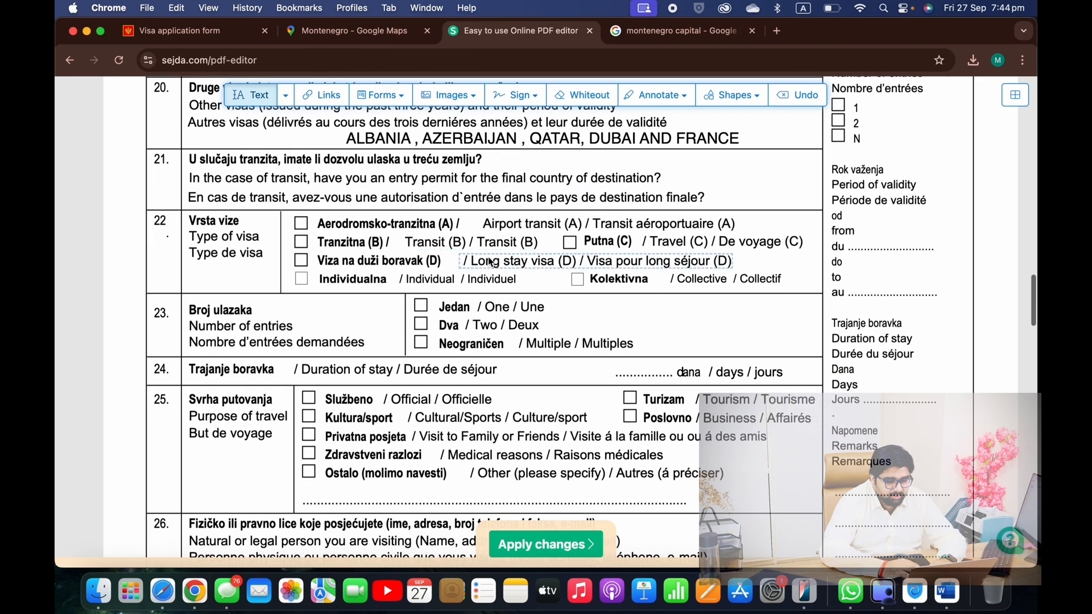
Tick the Individualna and Travel (C) visa type boxes with check marks
{"action": "left_click", "coordinate": [402, 95]}
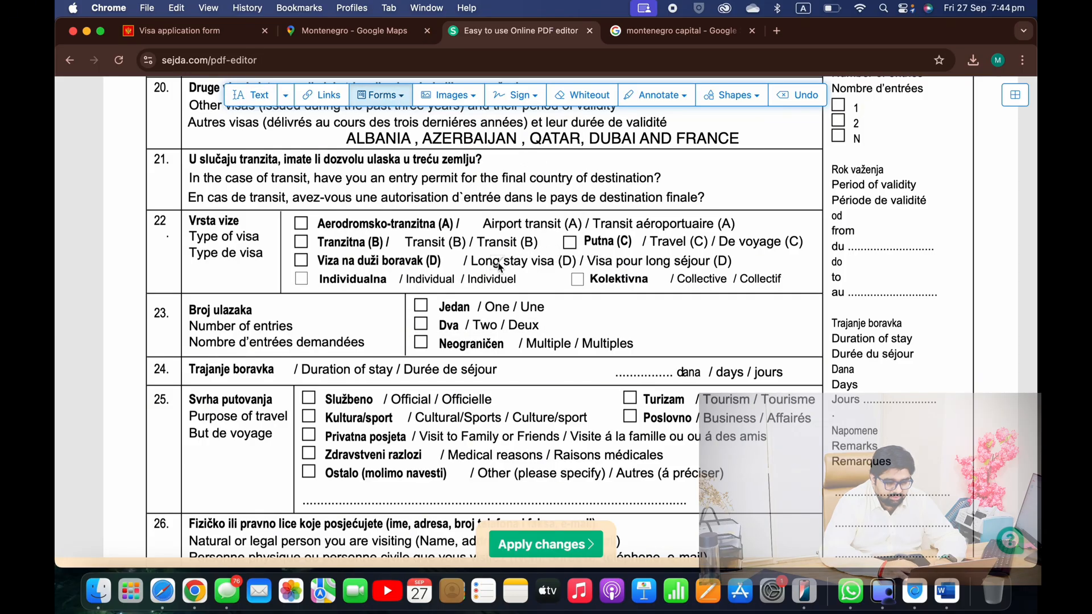
{"action": "scroll", "coordinate": [570, 279], "scroll_direction": "down", "scroll_amount": 1}
{"action": "left_click", "coordinate": [303, 249]}
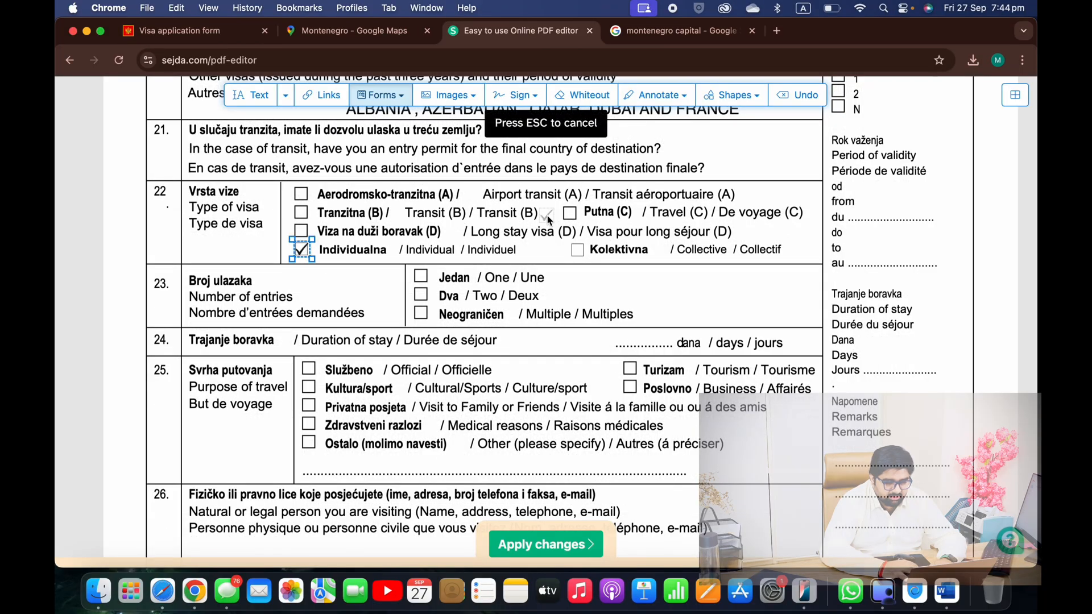
{"action": "scroll", "coordinate": [554, 228], "scroll_direction": "down", "scroll_amount": 1}
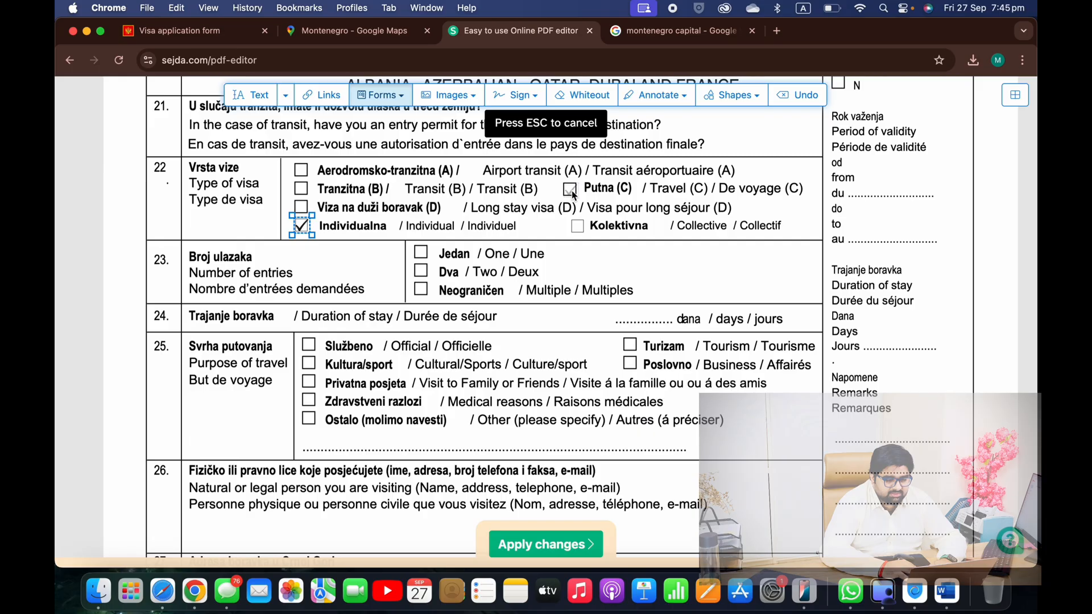
{"action": "left_click", "coordinate": [571, 191]}
Tick Jedan for a single entry and Turizam as the purpose of travel
{"action": "scroll", "coordinate": [571, 193], "scroll_direction": "down", "scroll_amount": 2}
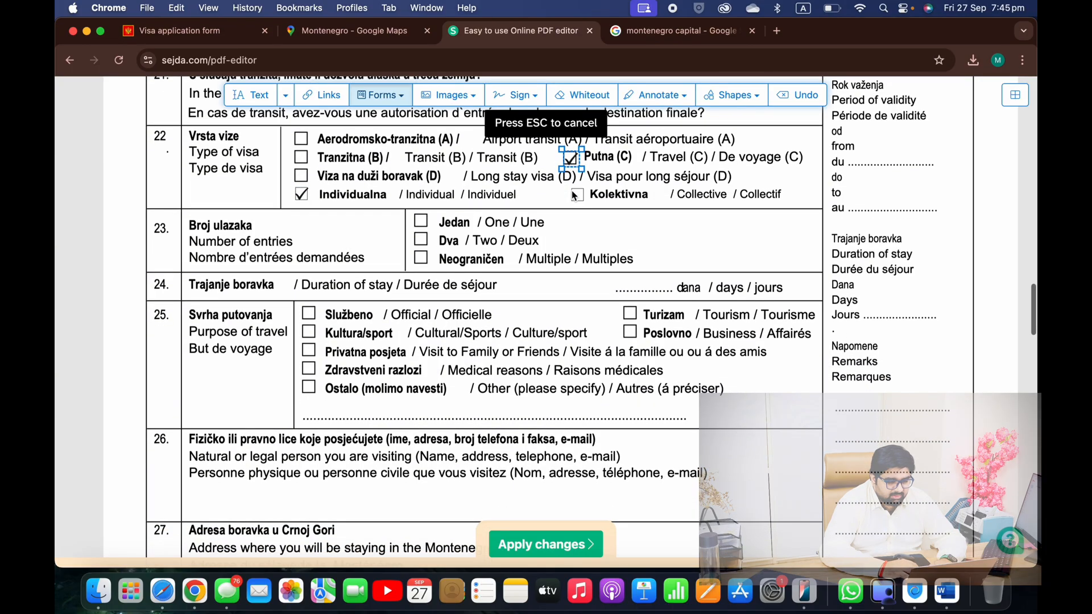
{"action": "scroll", "coordinate": [342, 142], "scroll_direction": "down", "scroll_amount": 1}
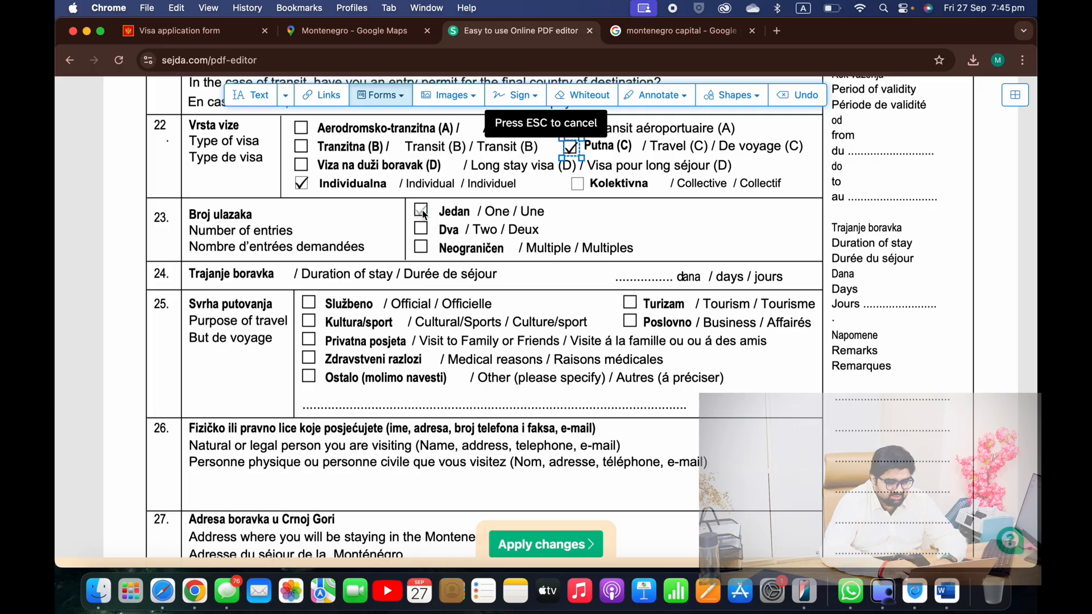
{"action": "left_click", "coordinate": [421, 212]}
{"action": "scroll", "coordinate": [422, 211], "scroll_direction": "down", "scroll_amount": 3}
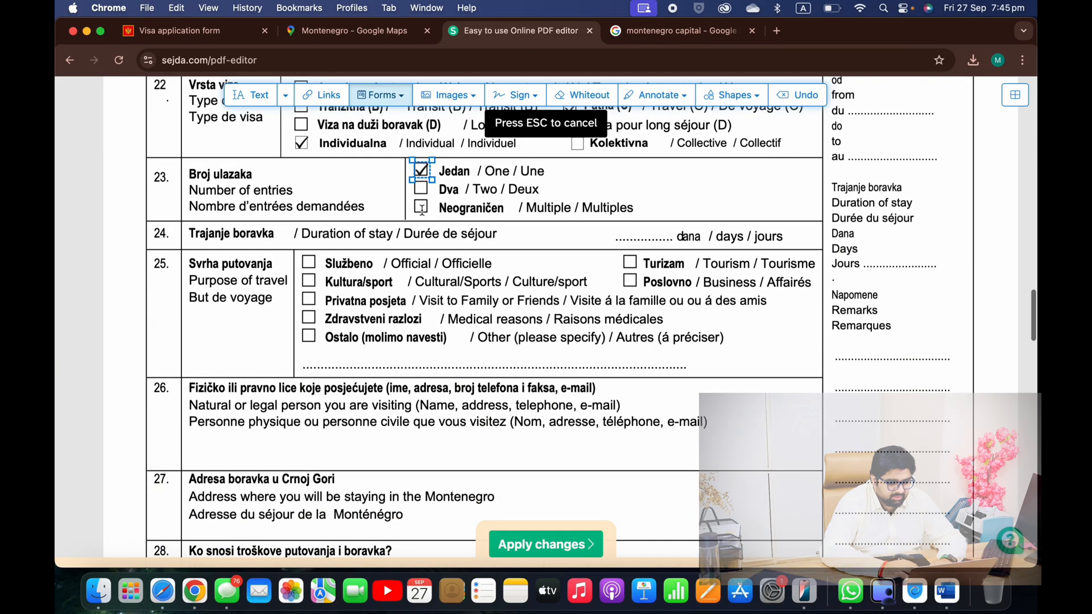
{"action": "scroll", "coordinate": [312, 294], "scroll_direction": "down", "scroll_amount": 1}
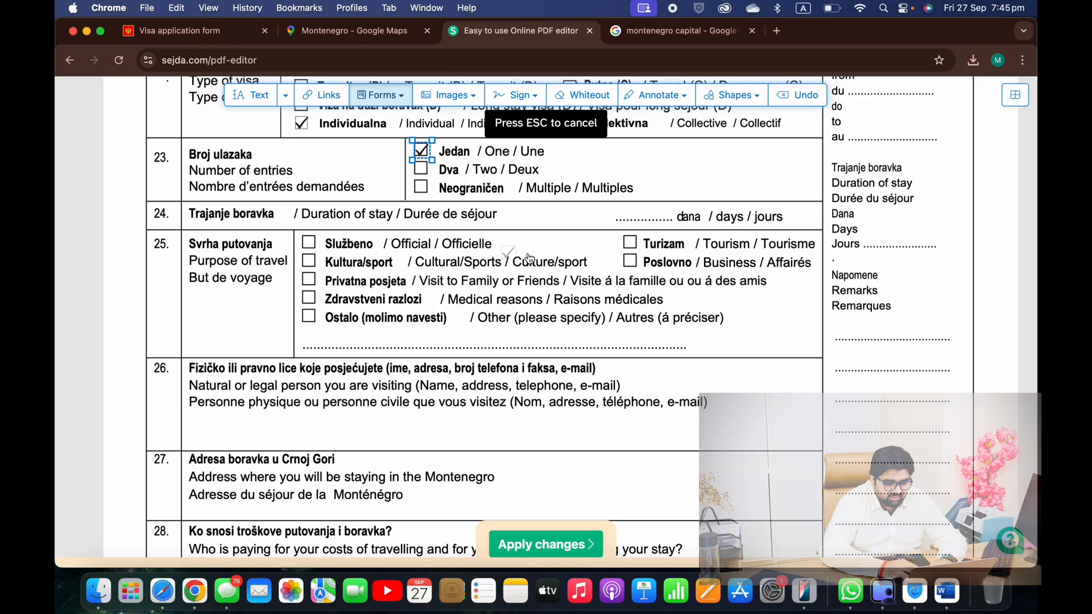
{"action": "left_click", "coordinate": [629, 242]}
{"action": "scroll", "coordinate": [633, 246], "scroll_direction": "down", "scroll_amount": 1}
{"action": "scroll", "coordinate": [633, 247], "scroll_direction": "down", "scroll_amount": 2}
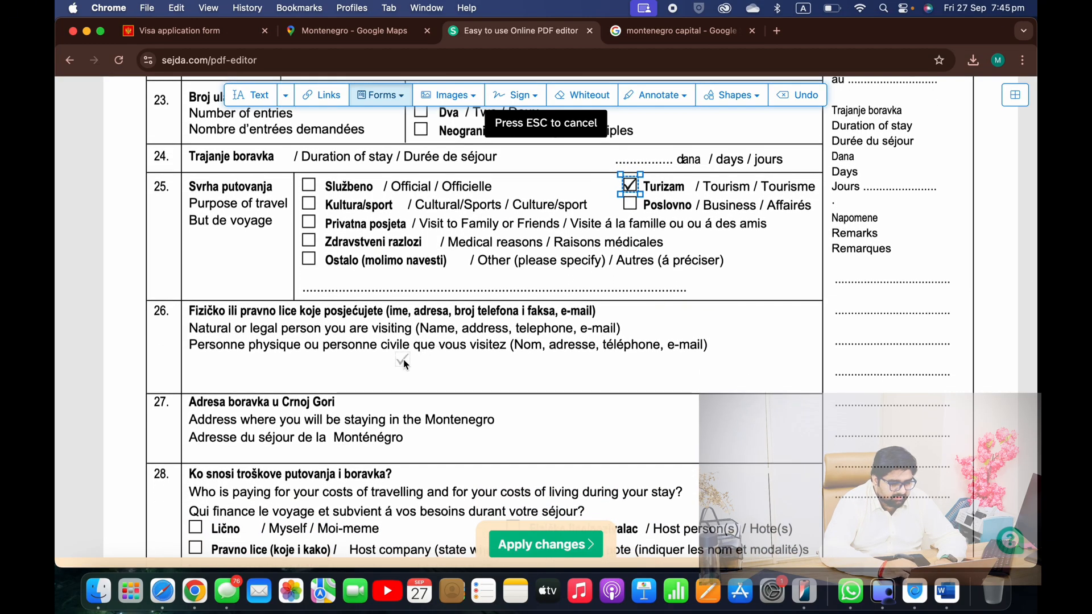
{"action": "scroll", "coordinate": [404, 364], "scroll_direction": "down", "scroll_amount": 3}
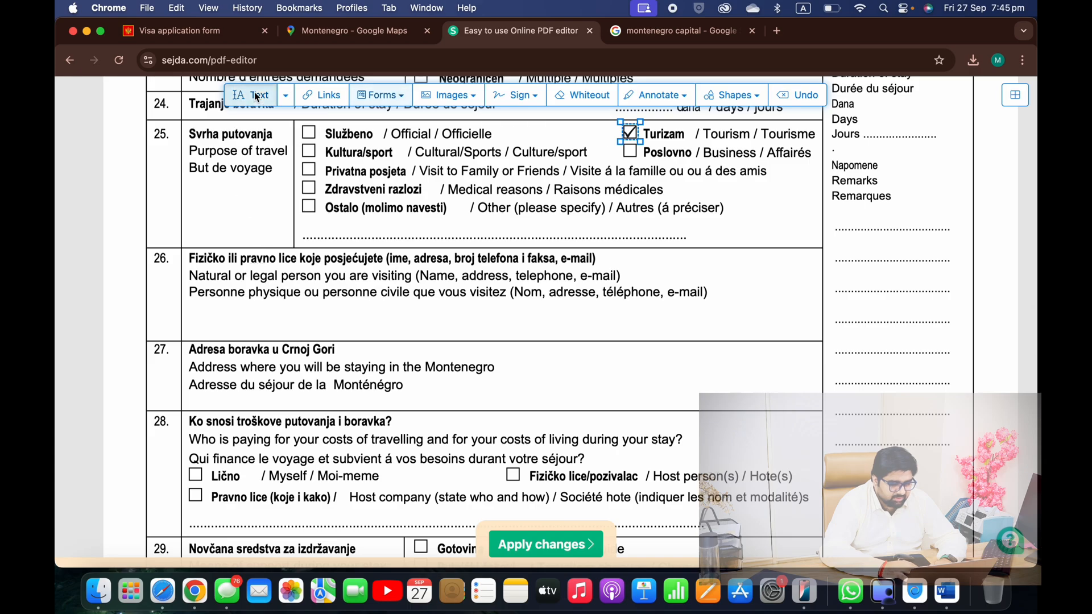
Enter 'Podgorica HOTEL' as the Montenegro stay address in row 27
{"action": "scroll", "coordinate": [377, 250], "scroll_direction": "down", "scroll_amount": 2}
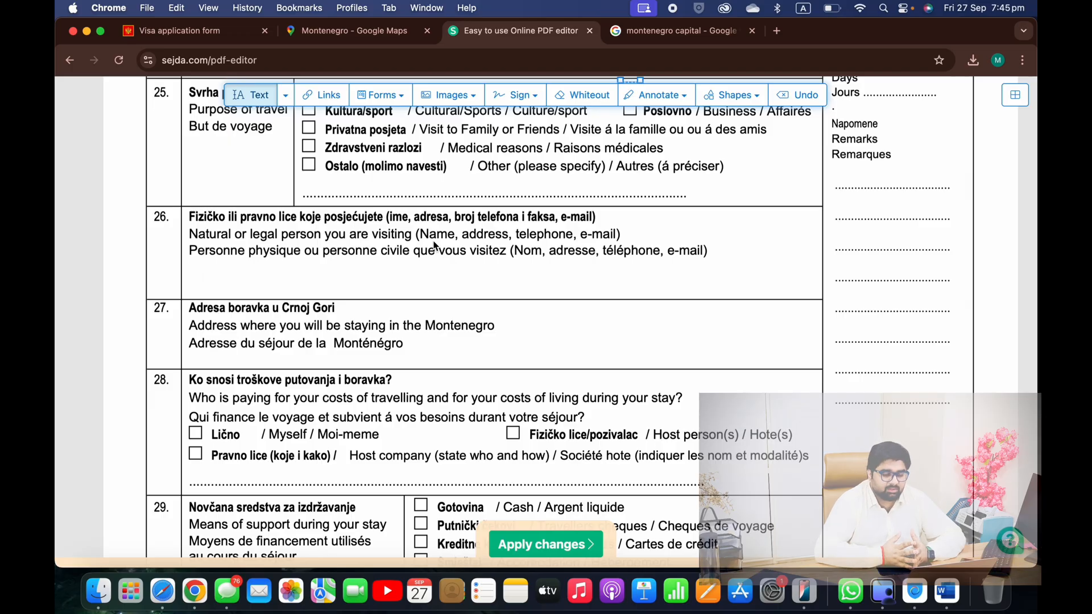
{"action": "scroll", "coordinate": [434, 246], "scroll_direction": "down", "scroll_amount": 3}
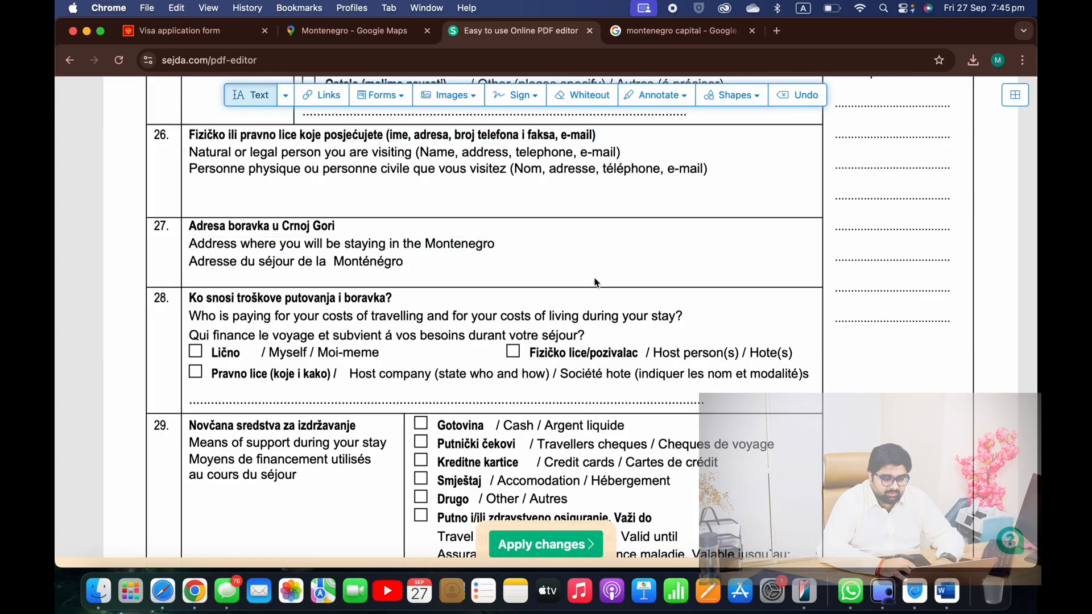
{"action": "left_click", "coordinate": [527, 249]}
{"action": "type", "text": "Podgorica"}
{"action": "type", "text": "HOTEL"}
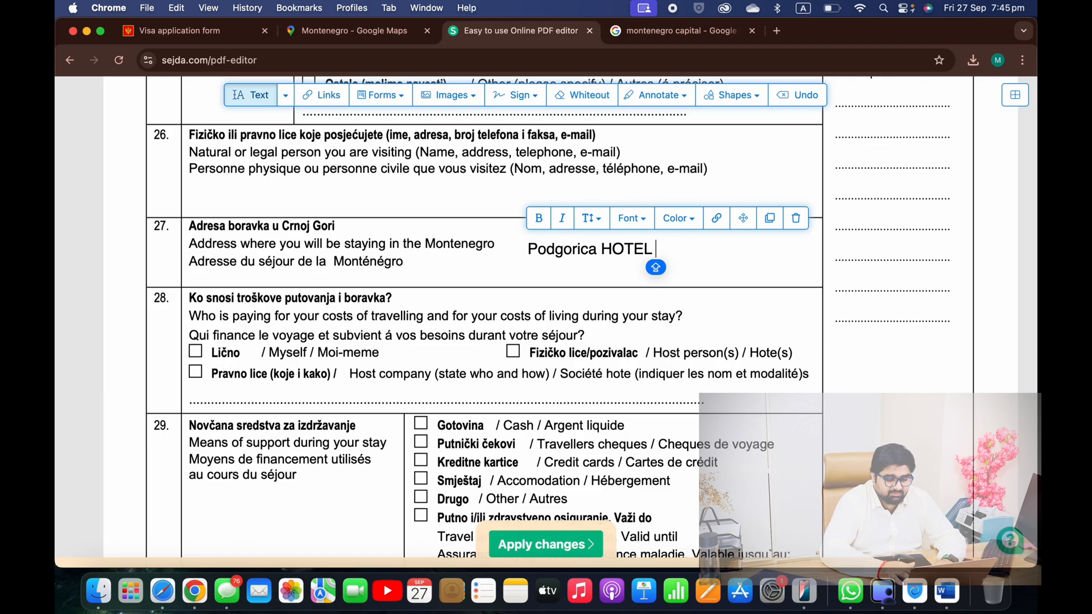
{"action": "scroll", "coordinate": [735, 315], "scroll_direction": "down", "scroll_amount": 1}
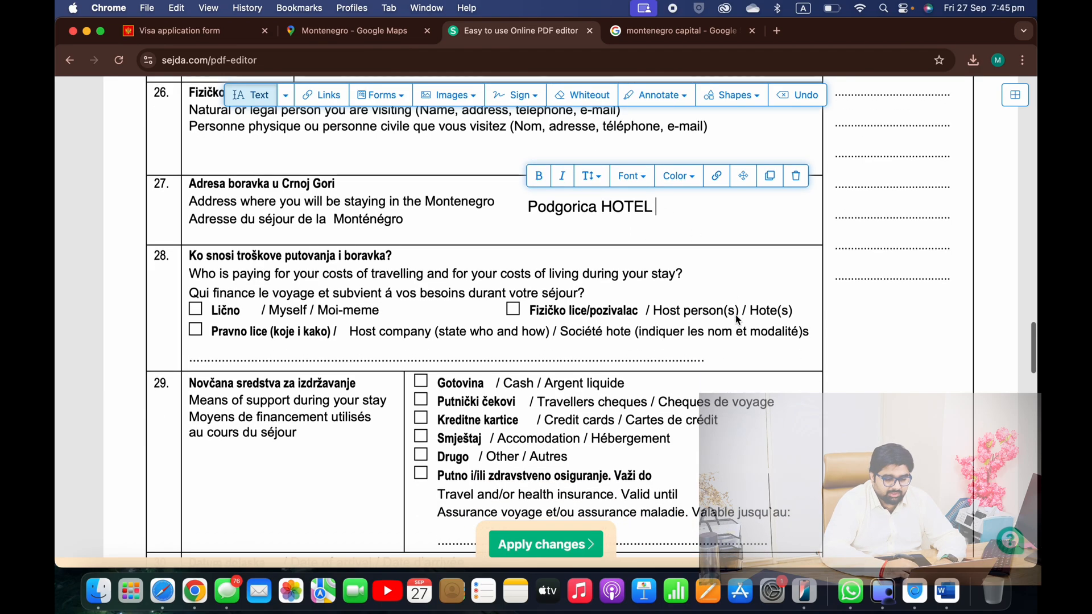
{"action": "scroll", "coordinate": [1018, 265], "scroll_direction": "down", "scroll_amount": 1}
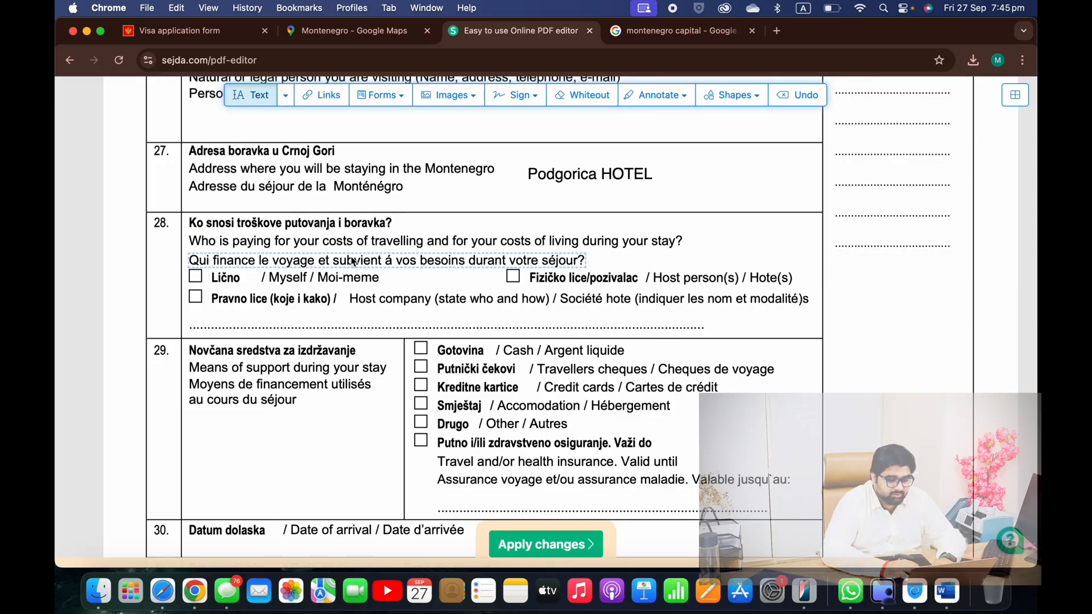
Check Lično in row 28 to show the applicant pays the costs
{"action": "left_click", "coordinate": [402, 97]}
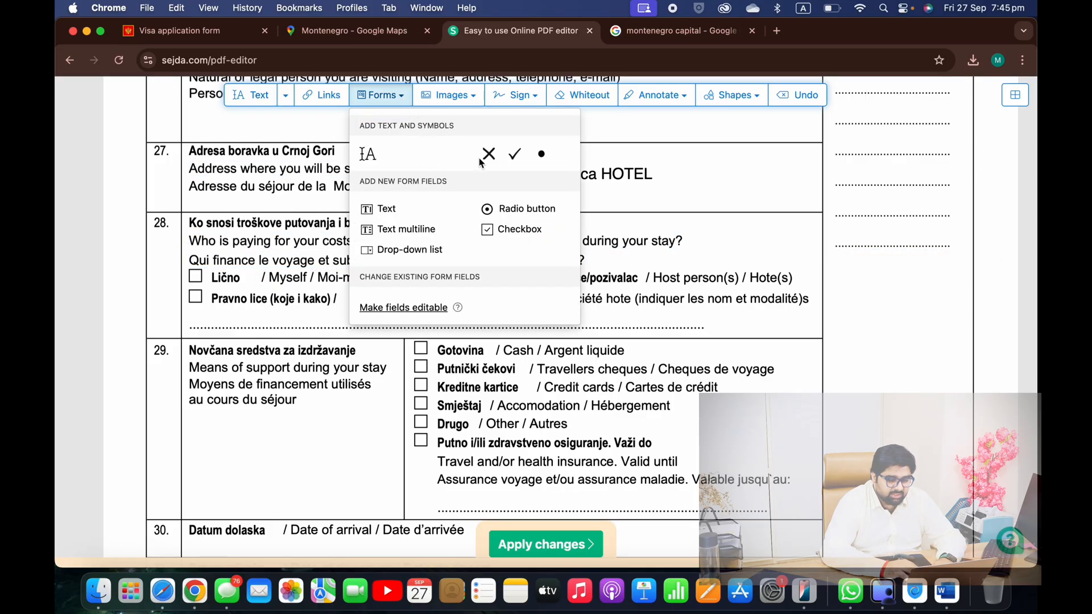
{"action": "left_click", "coordinate": [517, 158]}
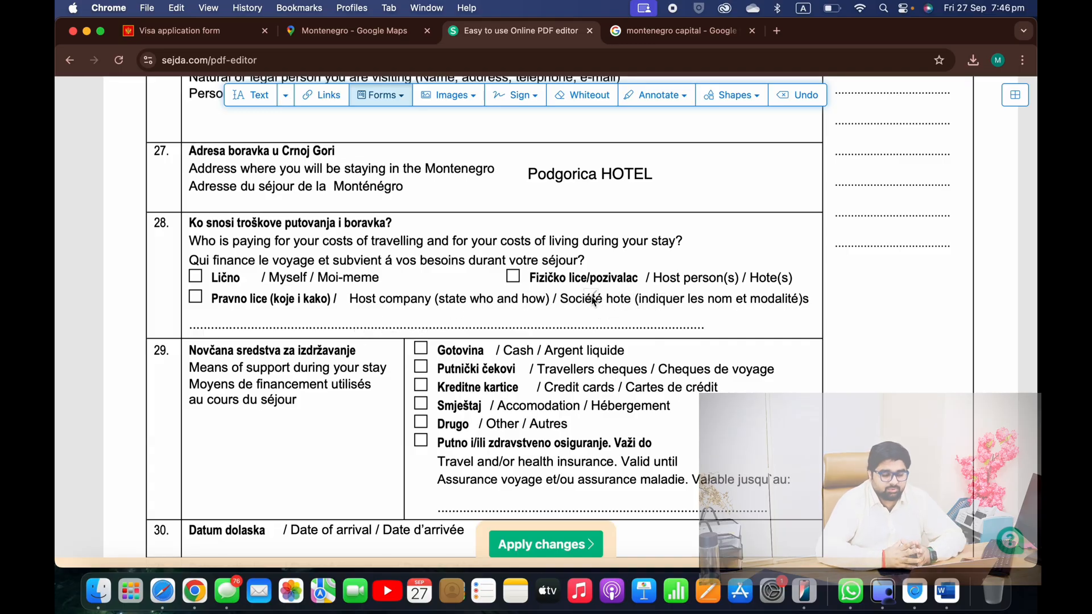
{"action": "left_click", "coordinate": [194, 277]}
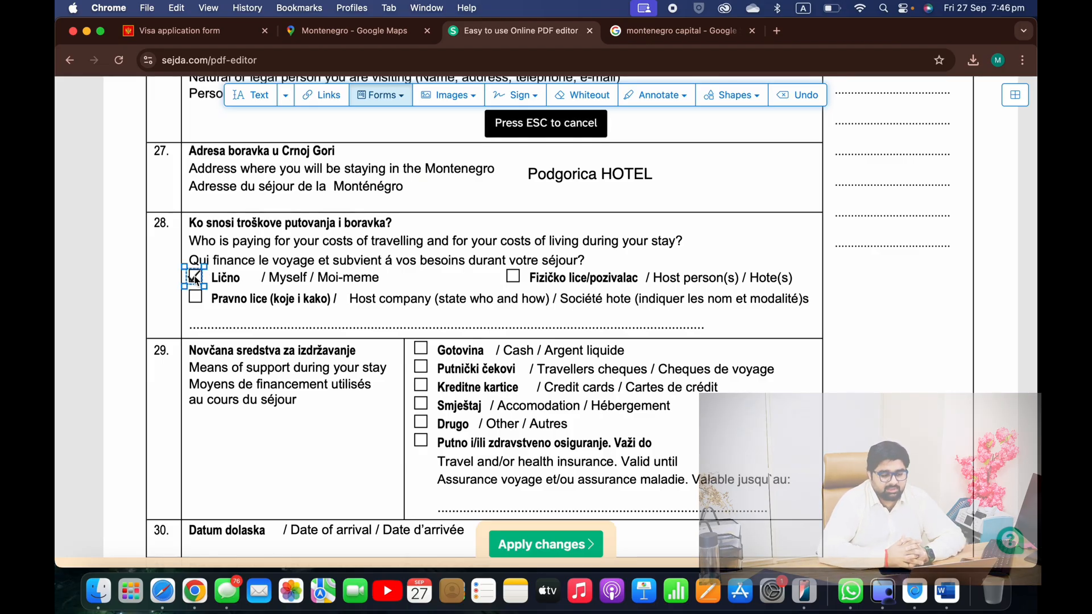
Check Gotovina and Kreditne kartice as means of support in row 29
{"action": "scroll", "coordinate": [194, 277], "scroll_direction": "down", "scroll_amount": 3}
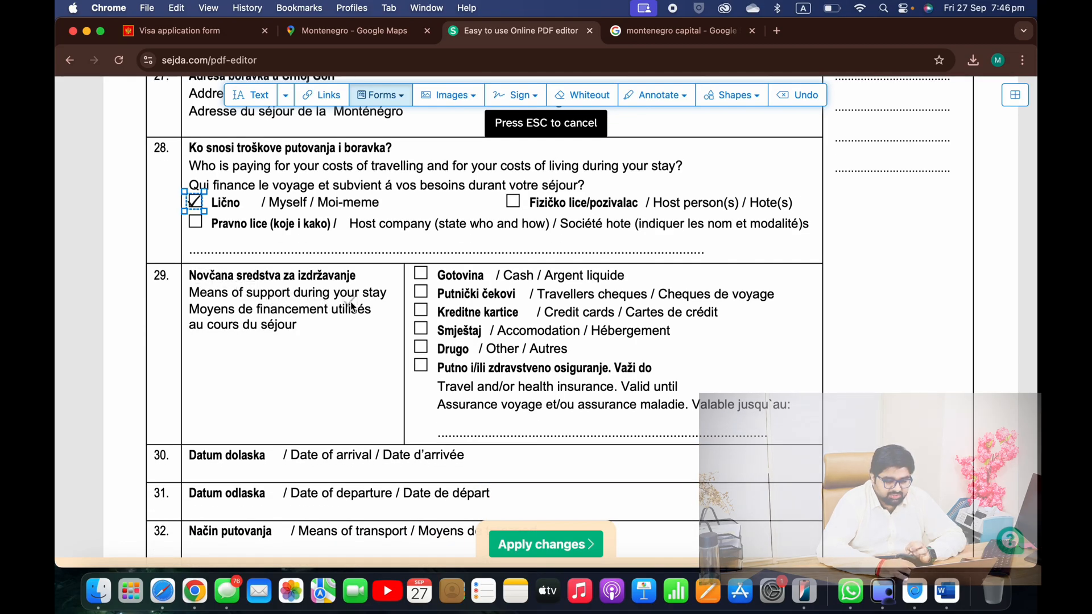
{"action": "scroll", "coordinate": [351, 307], "scroll_direction": "down", "scroll_amount": 1}
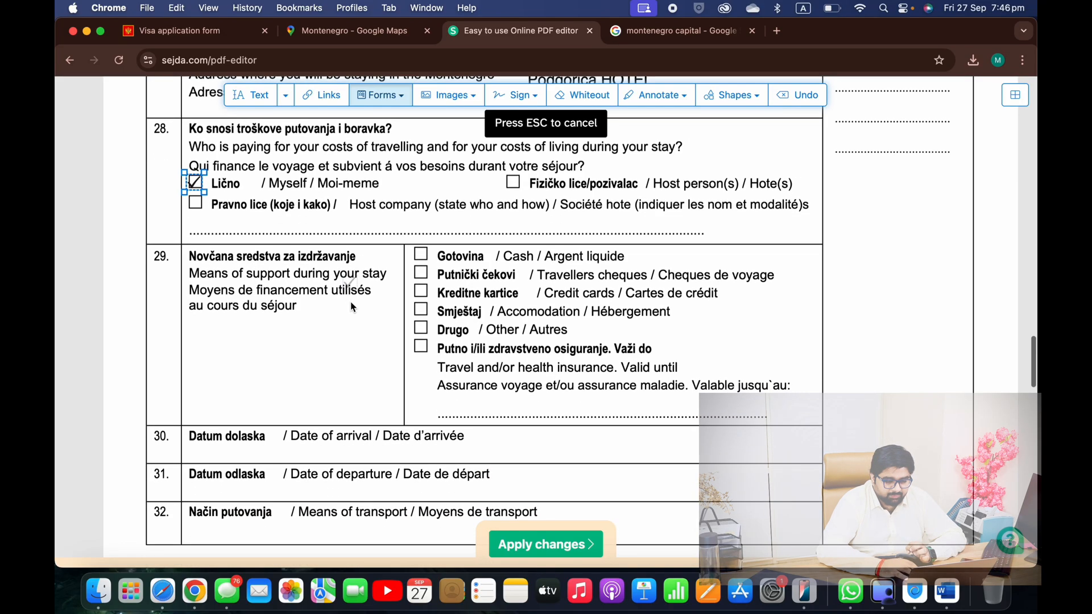
{"action": "left_click", "coordinate": [422, 256]}
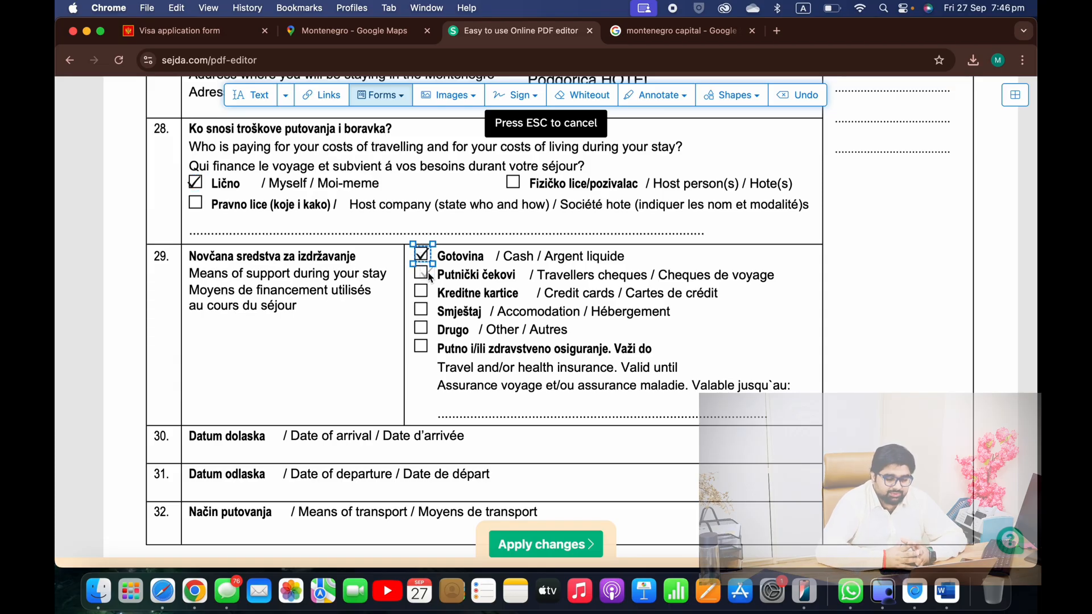
{"action": "left_click", "coordinate": [422, 293]}
{"action": "scroll", "coordinate": [419, 296], "scroll_direction": "down", "scroll_amount": 2}
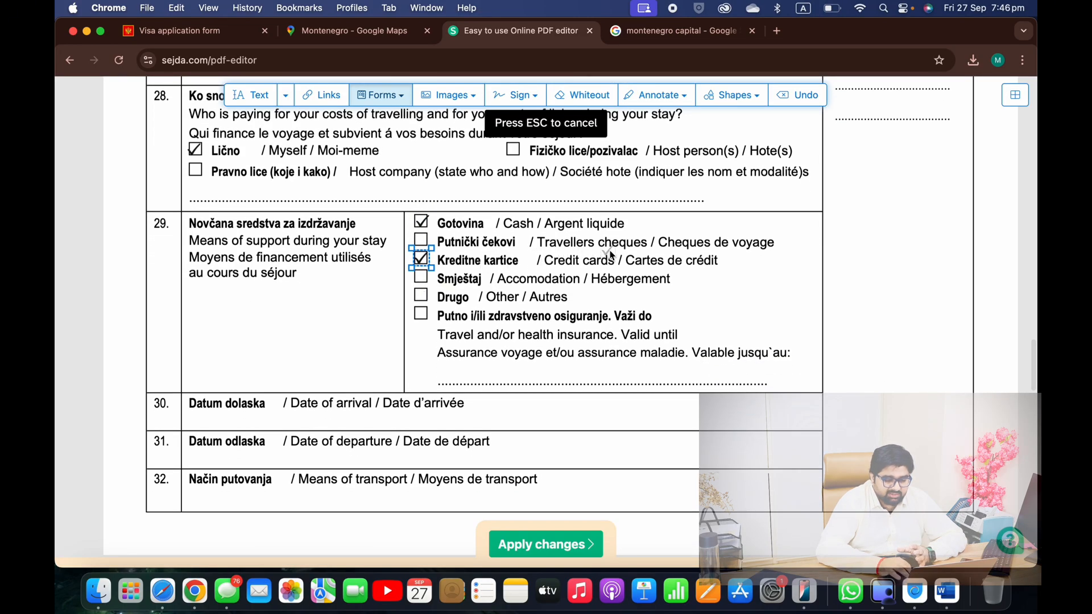
{"action": "scroll", "coordinate": [557, 313], "scroll_direction": "down", "scroll_amount": 3}
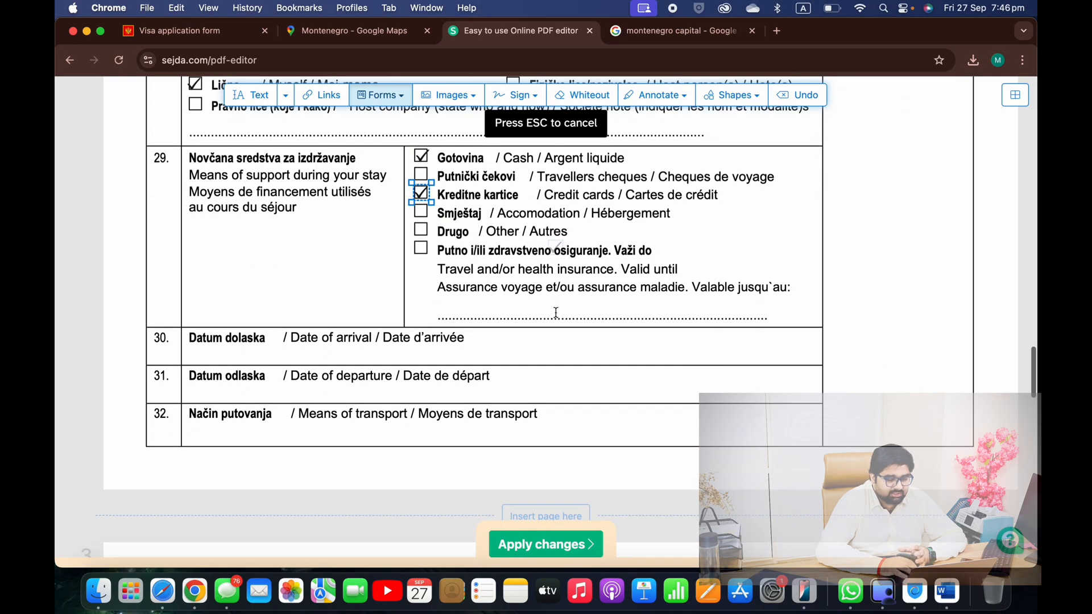
{"action": "left_click", "coordinate": [244, 97]}
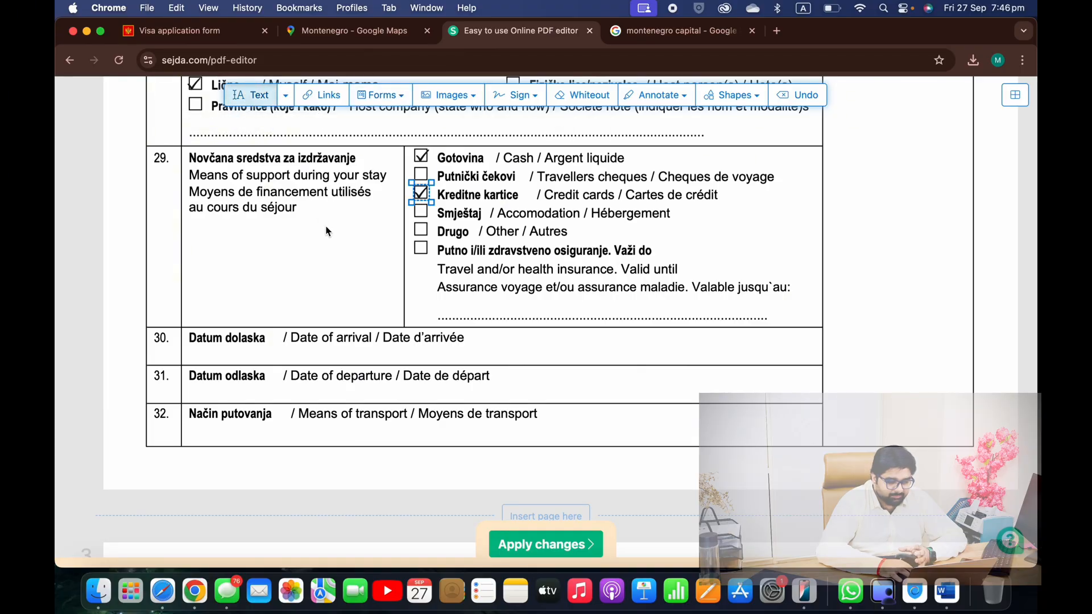
{"action": "scroll", "coordinate": [321, 220], "scroll_direction": "down", "scroll_amount": 3}
Enter the arrival date 01-10-2024 in row 30
{"action": "left_click", "coordinate": [425, 275]}
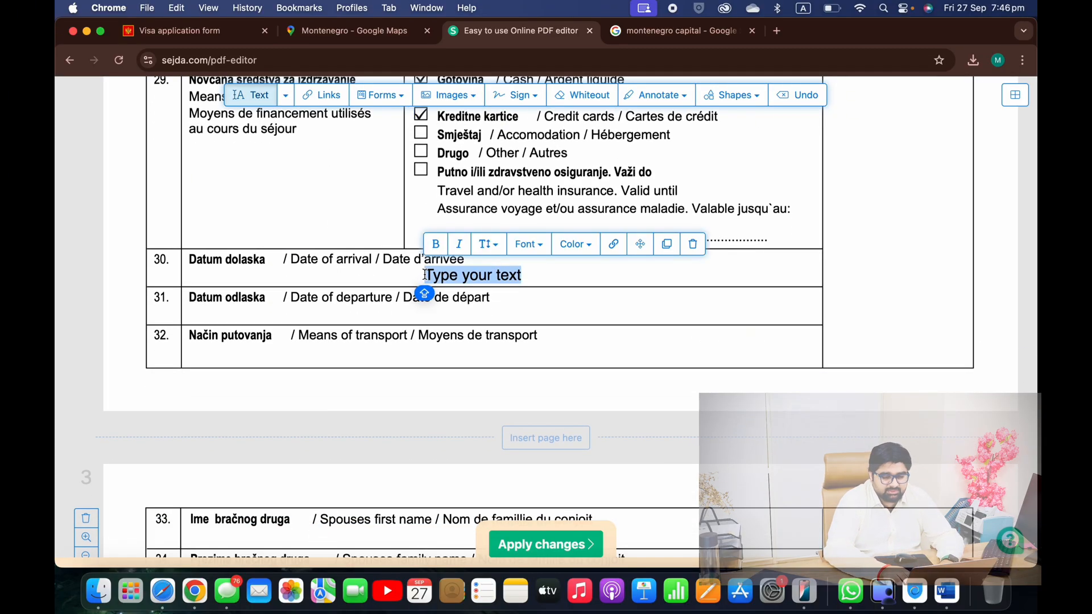
{"action": "type", "text": "0"}
{"action": "key", "text": "Caps_Lock"}
{"action": "type", "text": "1-10-2024"}
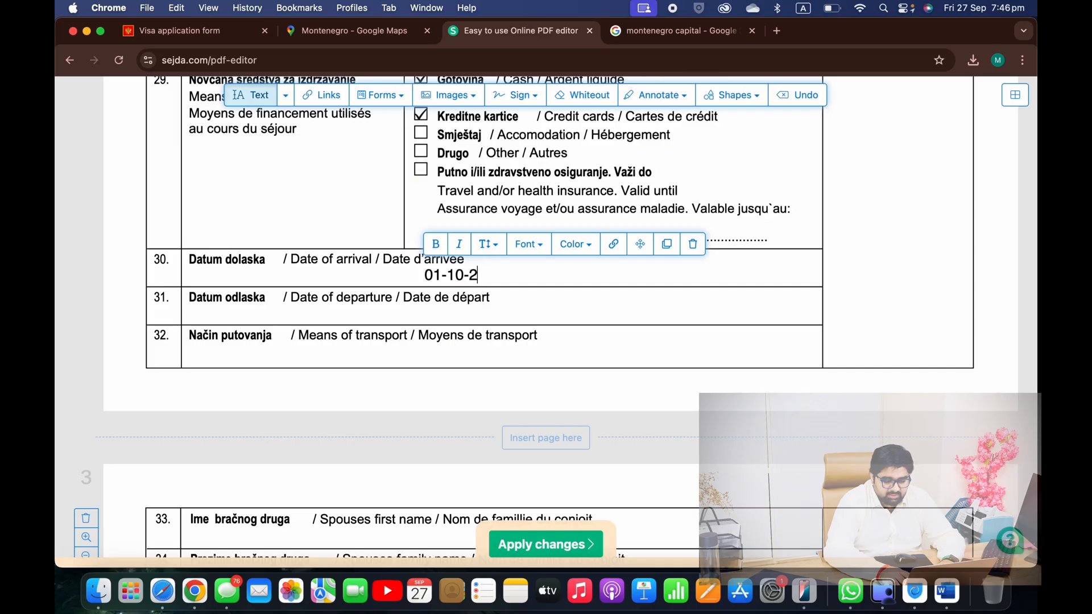
Enter departure date 10-10-2024 in row 31, aligned beneath the arrival date
{"action": "left_click", "coordinate": [477, 313]}
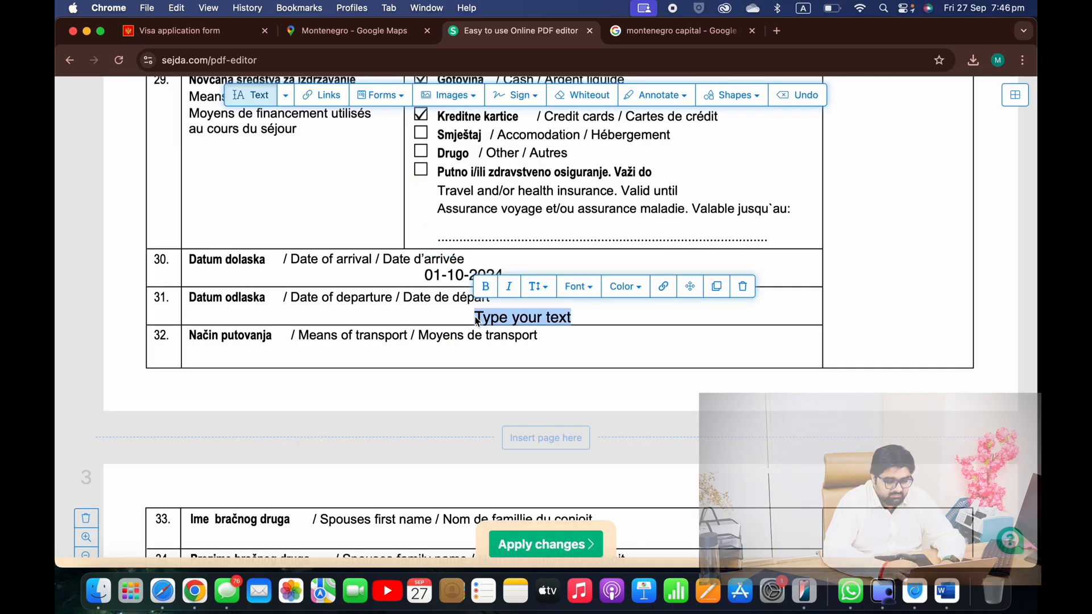
{"action": "type", "text": "10-"}
{"action": "key", "text": "Caps_Lock"}
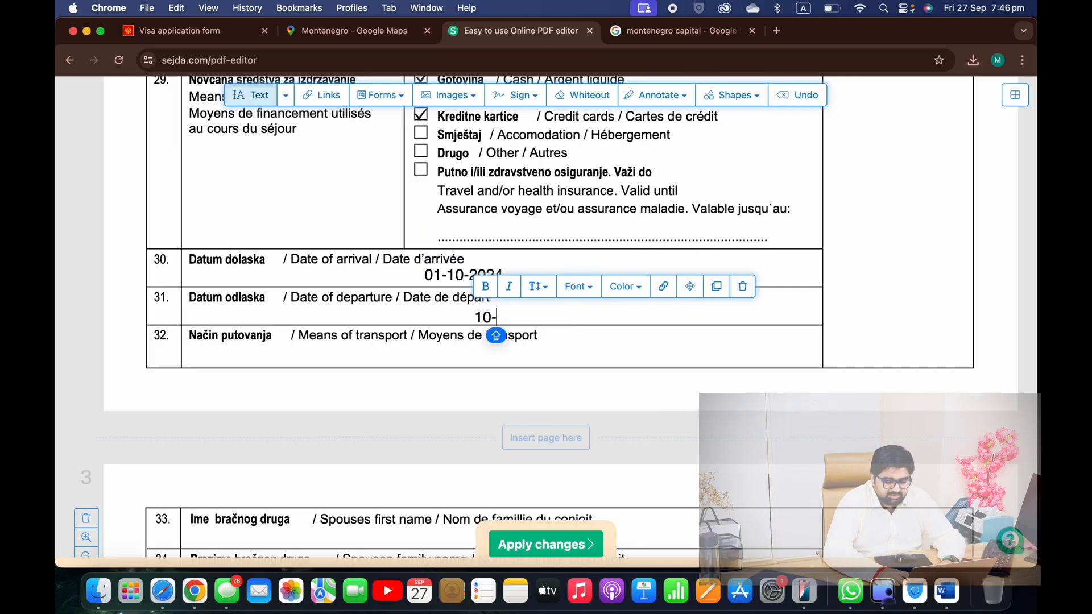
{"action": "type", "text": "10-2024"}
{"action": "scroll", "coordinate": [1035, 288], "scroll_direction": "down", "scroll_amount": 3}
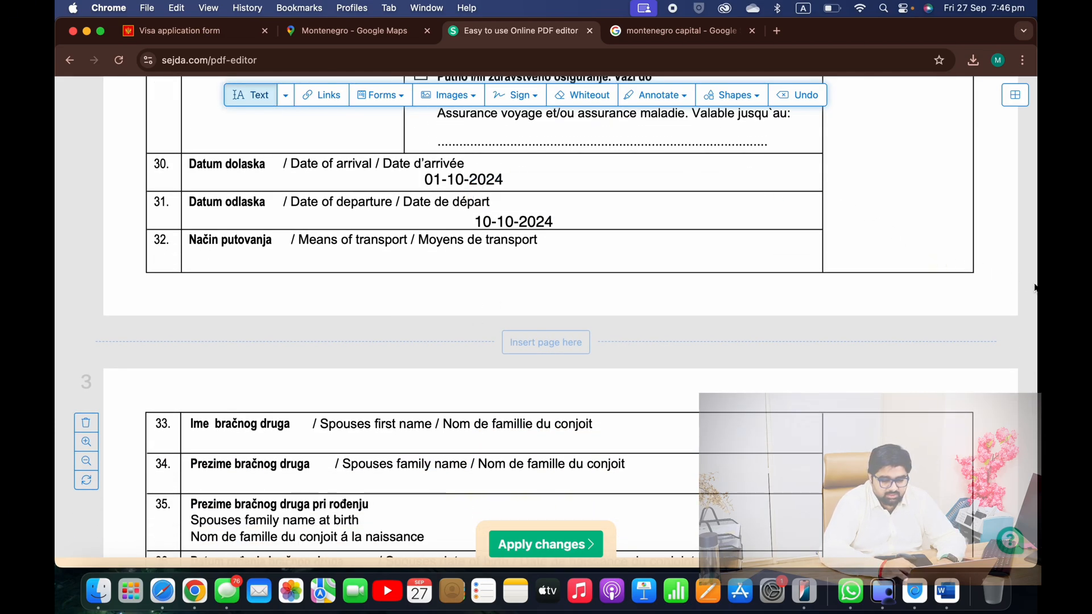
{"action": "left_click_drag", "start_coordinate": [539, 221], "coordinate": [490, 222]}
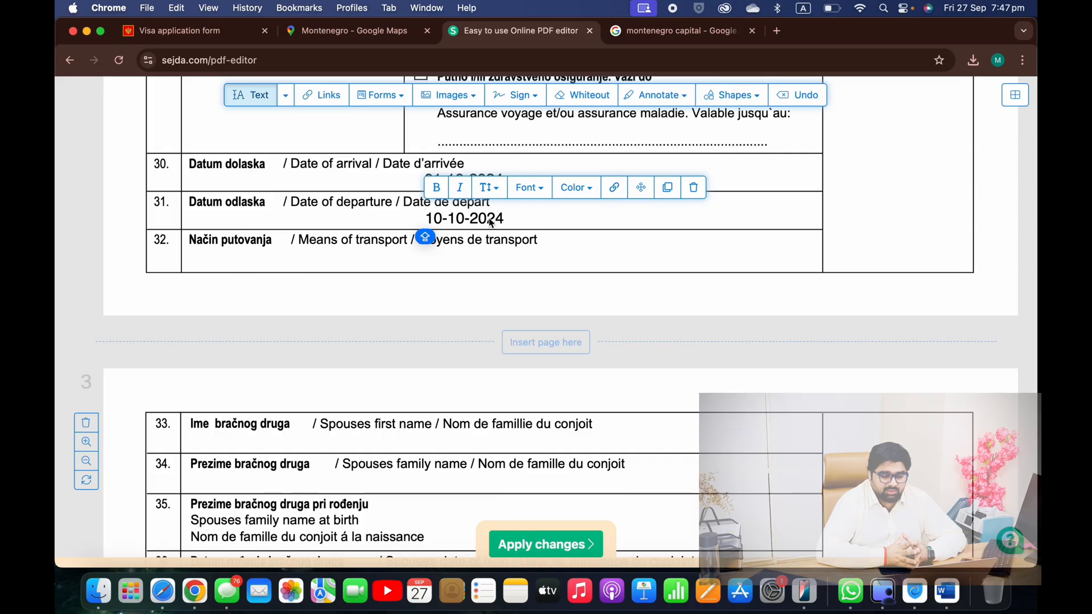
{"action": "scroll", "coordinate": [442, 222], "scroll_direction": "down", "scroll_amount": 2}
{"action": "left_click", "coordinate": [442, 222]}
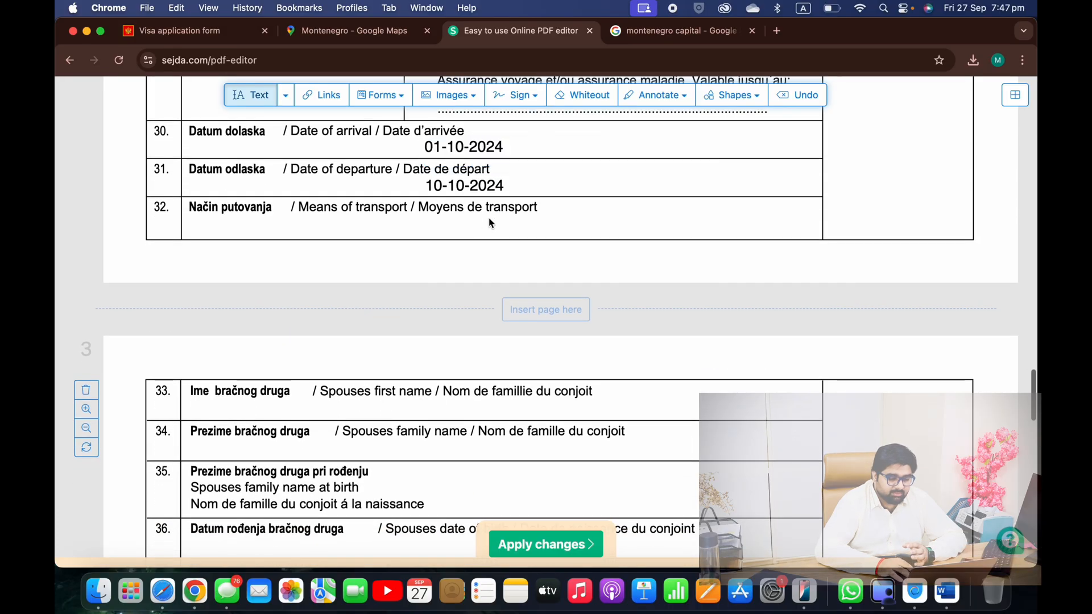
Enter BY AIR as the means of transport in row 32, then move down to rows 40–43
{"action": "left_click", "coordinate": [421, 231]}
{"action": "type", "text": "BY AIR"}
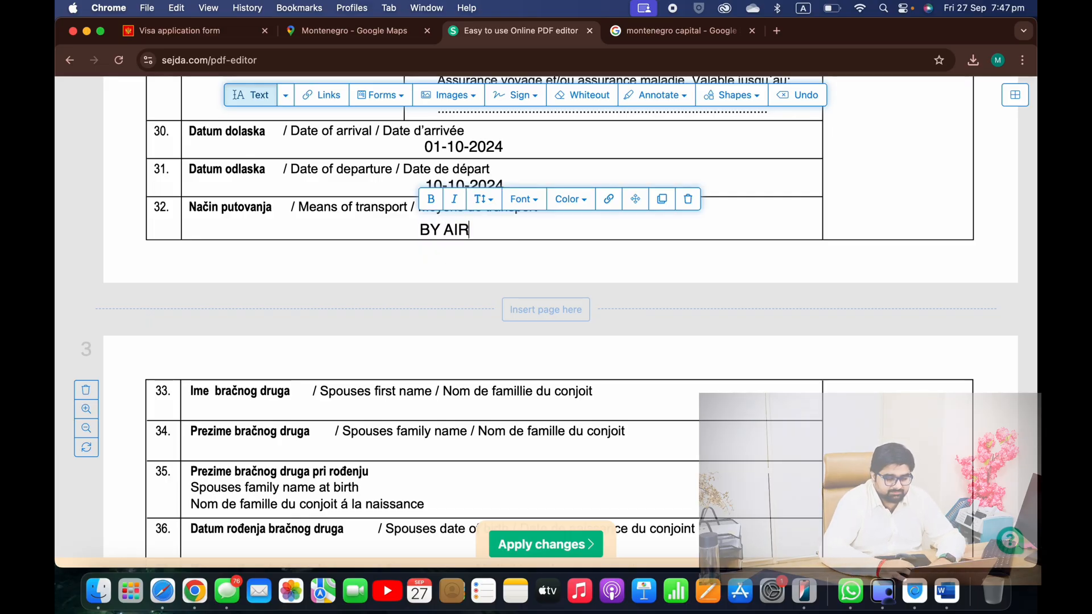
{"action": "scroll", "coordinate": [429, 252], "scroll_direction": "down", "scroll_amount": 5}
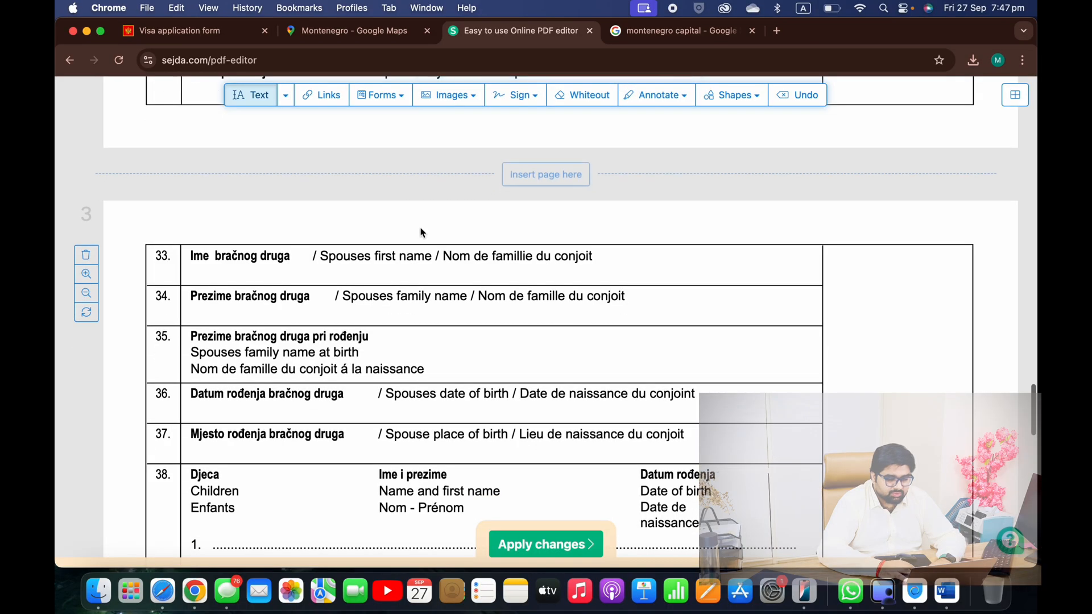
{"action": "scroll", "coordinate": [429, 252], "scroll_direction": "down", "scroll_amount": 2}
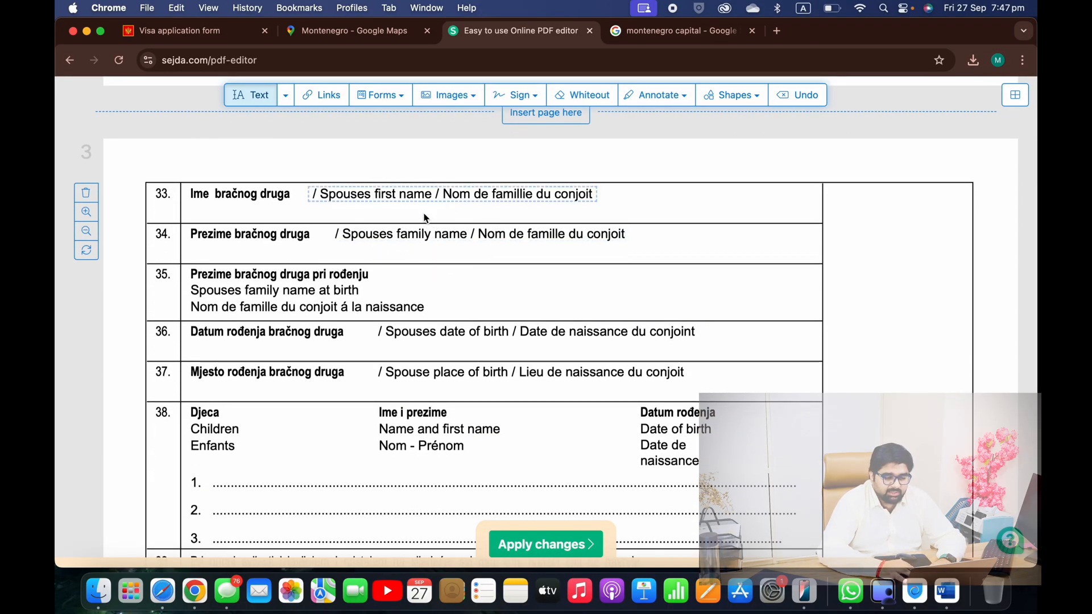
{"action": "scroll", "coordinate": [426, 307], "scroll_direction": "down", "scroll_amount": 2}
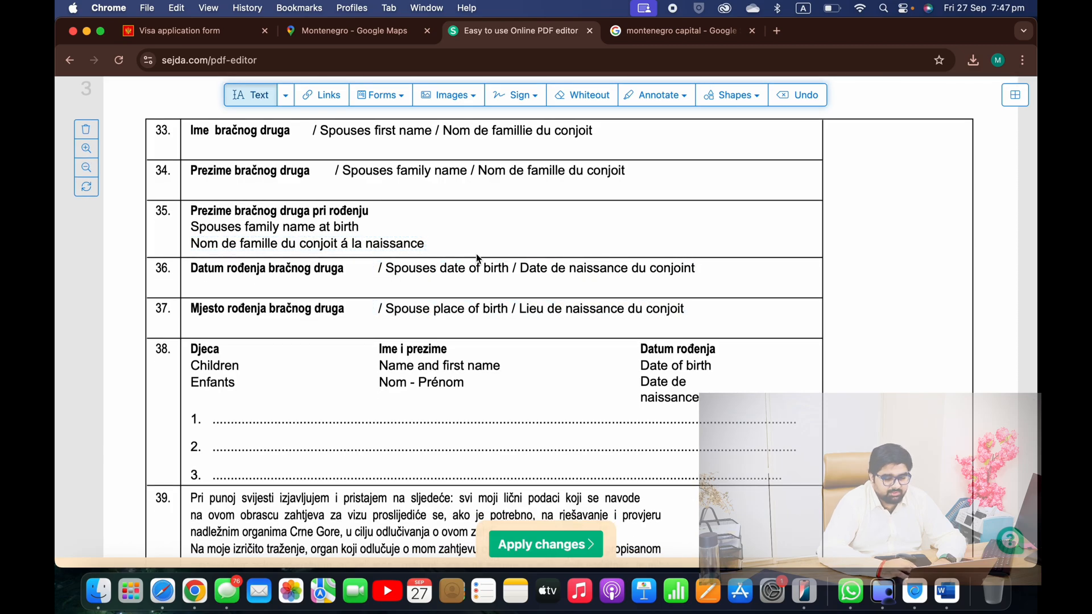
{"action": "scroll", "coordinate": [488, 165], "scroll_direction": "down", "scroll_amount": 2}
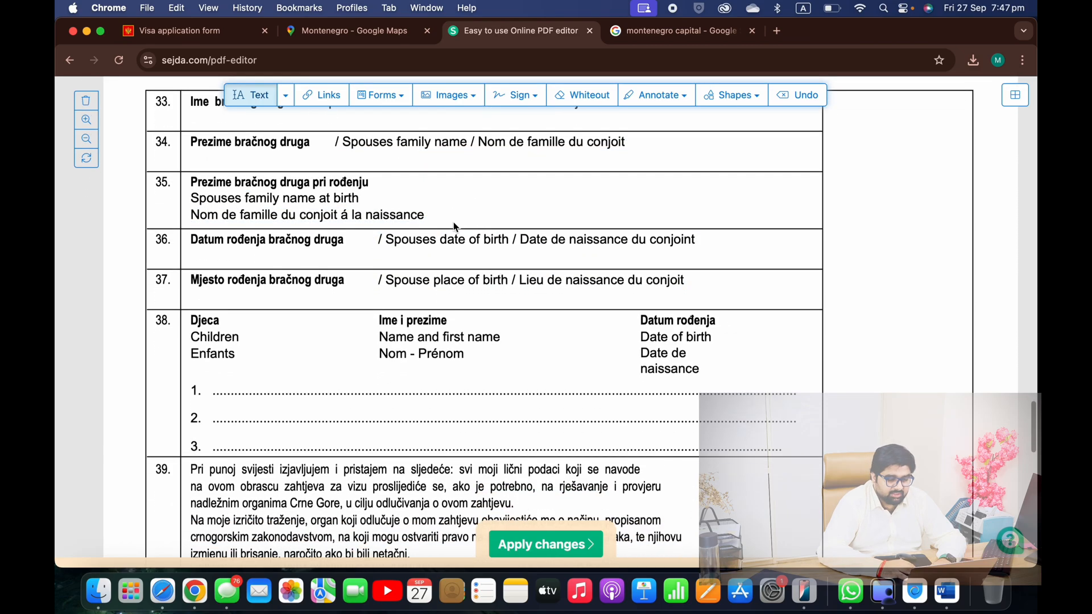
{"action": "scroll", "coordinate": [313, 224], "scroll_direction": "down", "scroll_amount": 2}
{"action": "scroll", "coordinate": [440, 317], "scroll_direction": "down", "scroll_amount": 3}
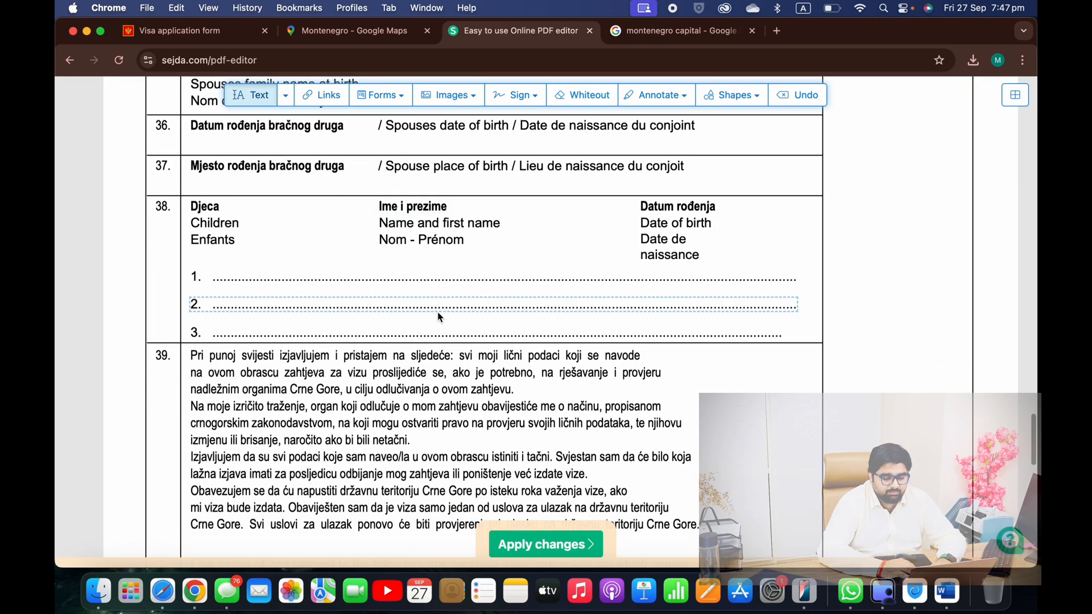
{"action": "scroll", "coordinate": [440, 316], "scroll_direction": "down", "scroll_amount": 10}
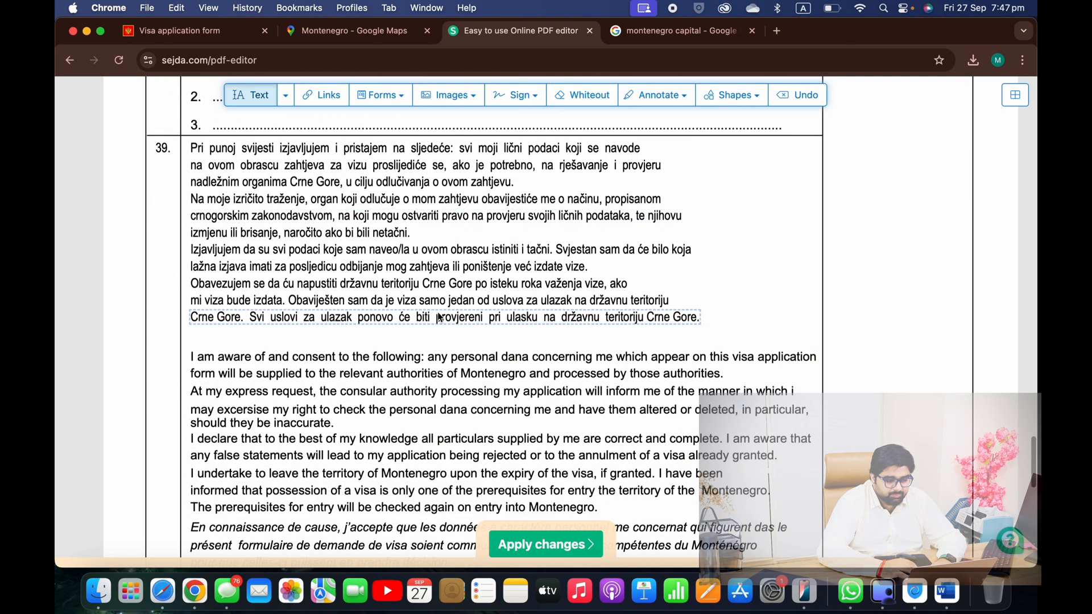
{"action": "scroll", "coordinate": [438, 316], "scroll_direction": "down", "scroll_amount": 5}
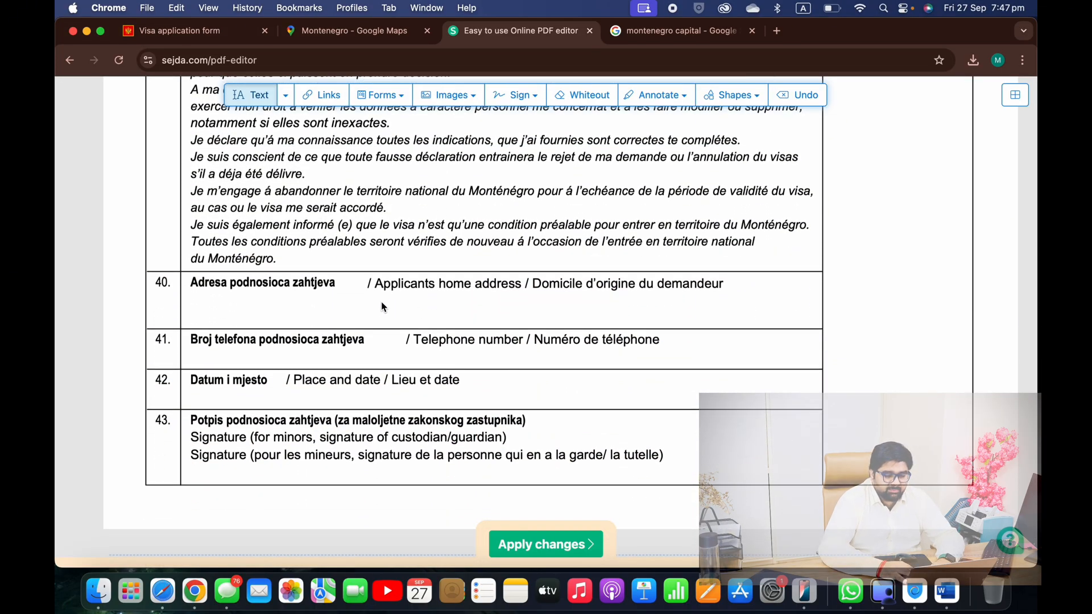
Type the applicant's home address in row 40, correcting its ending to UAE
{"action": "left_click", "coordinate": [382, 302]}
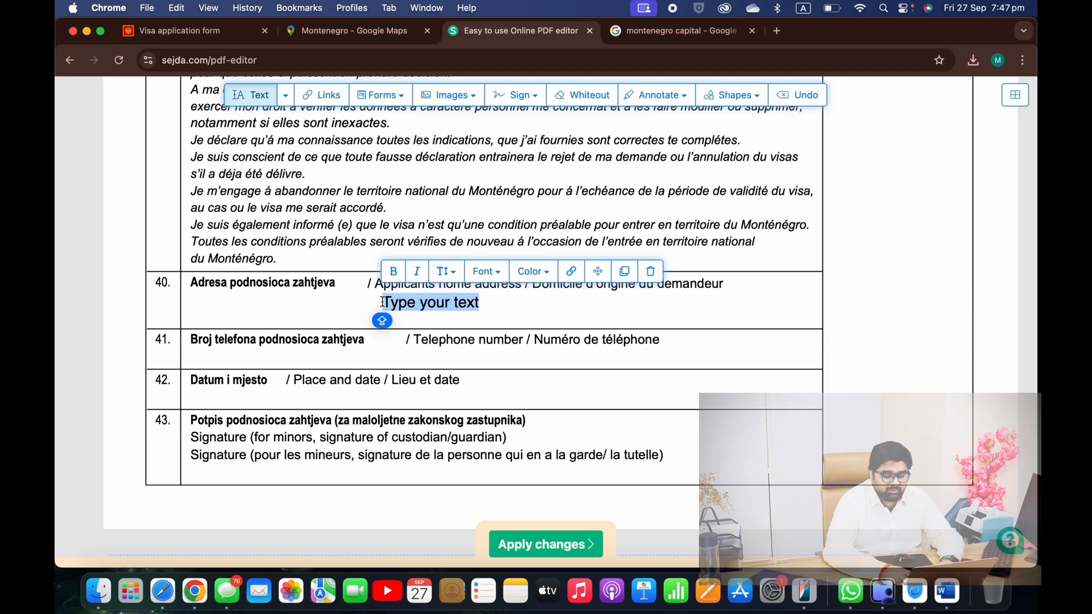
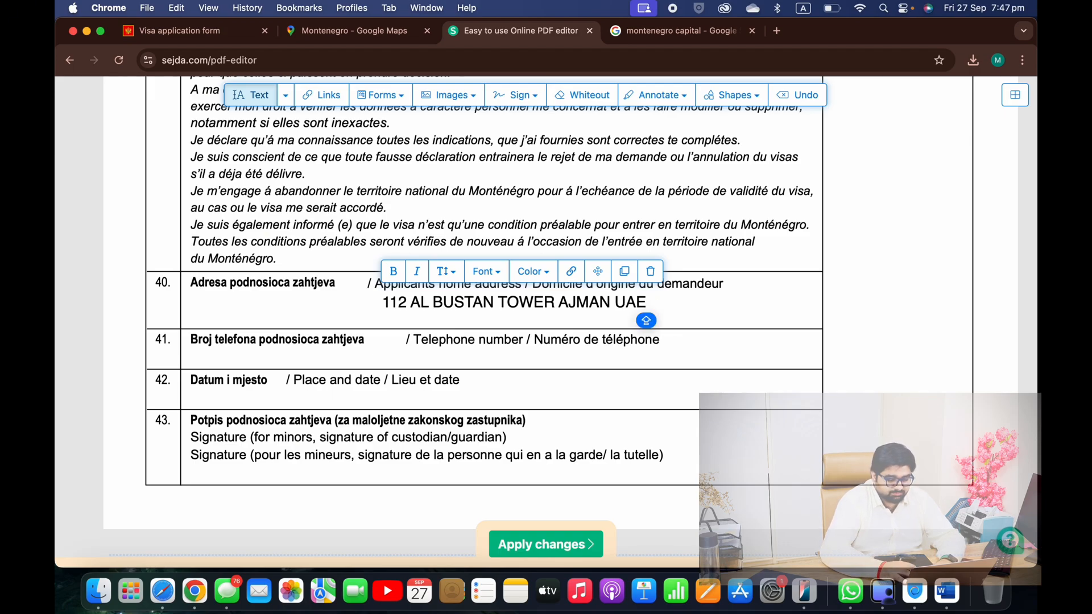
{"action": "left_click", "coordinate": [492, 357]}
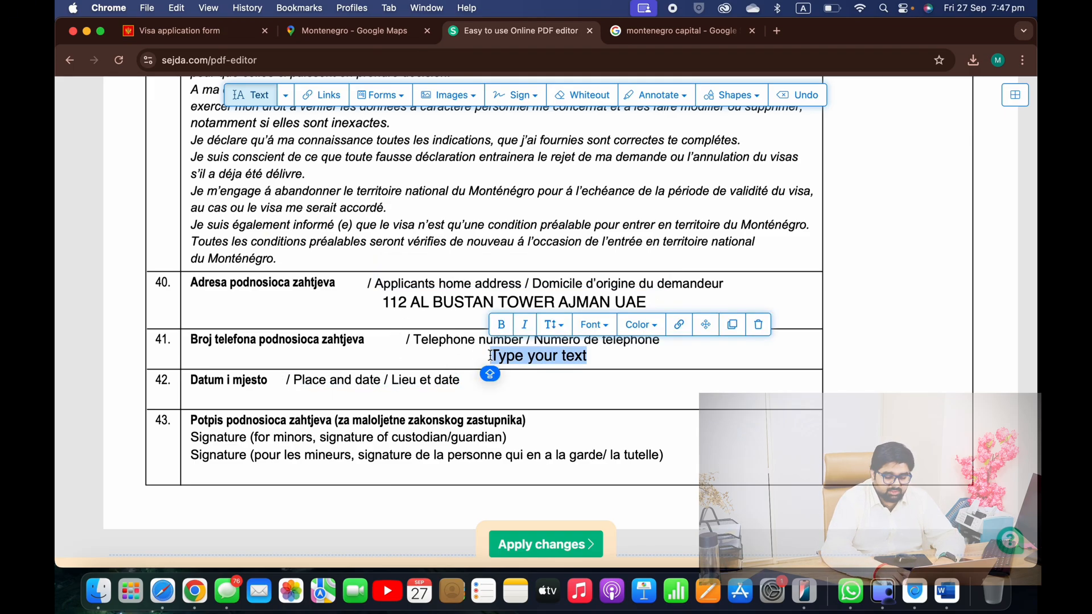
Enter the applicant's telephone number in row 41
{"action": "scroll", "coordinate": [428, 341], "scroll_direction": "down", "scroll_amount": 2}
{"action": "left_click", "coordinate": [428, 341]}
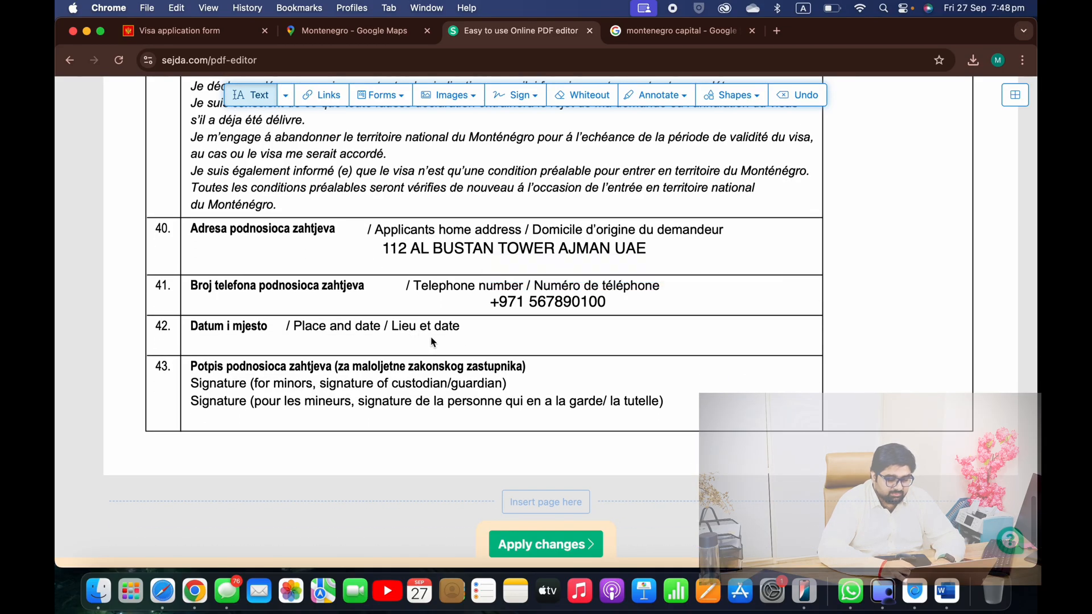
Write 'UNITED ARAB EMIRATES & 27-SEP-2024' as place and date in row 42, then apply changes
{"action": "left_click", "coordinate": [466, 342]}
{"action": "type", "text": "UNI"}
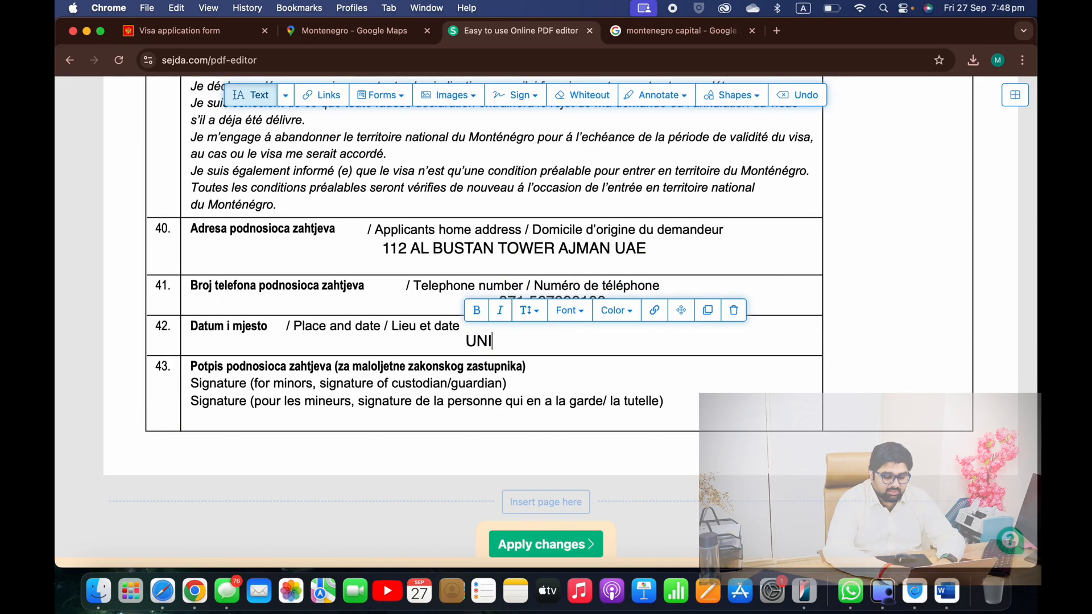
{"action": "type", "text": "TED AR"}
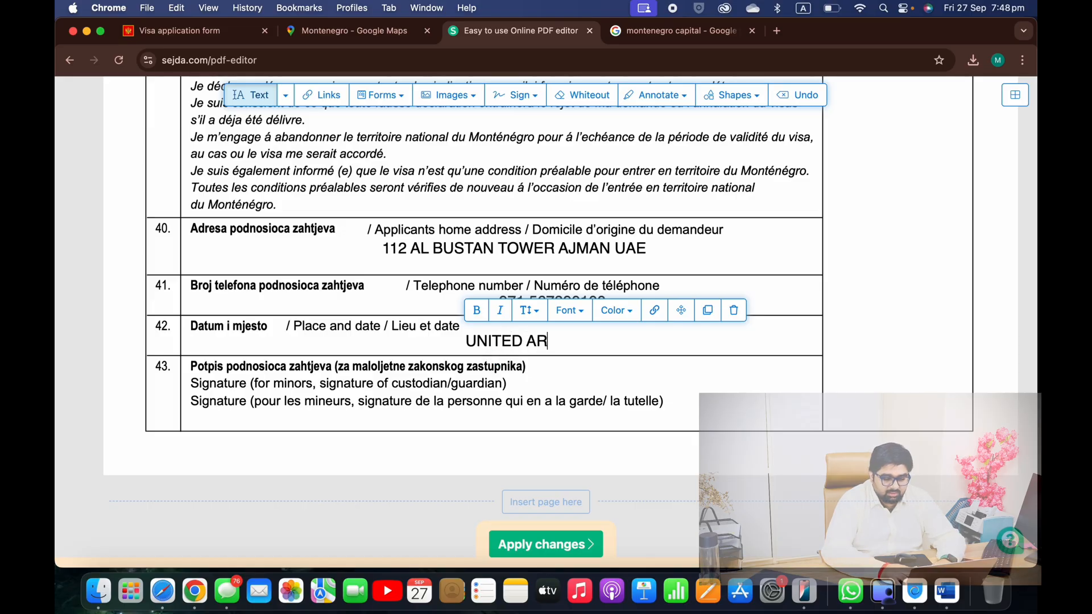
{"action": "type", "text": "AB EMIRATES"}
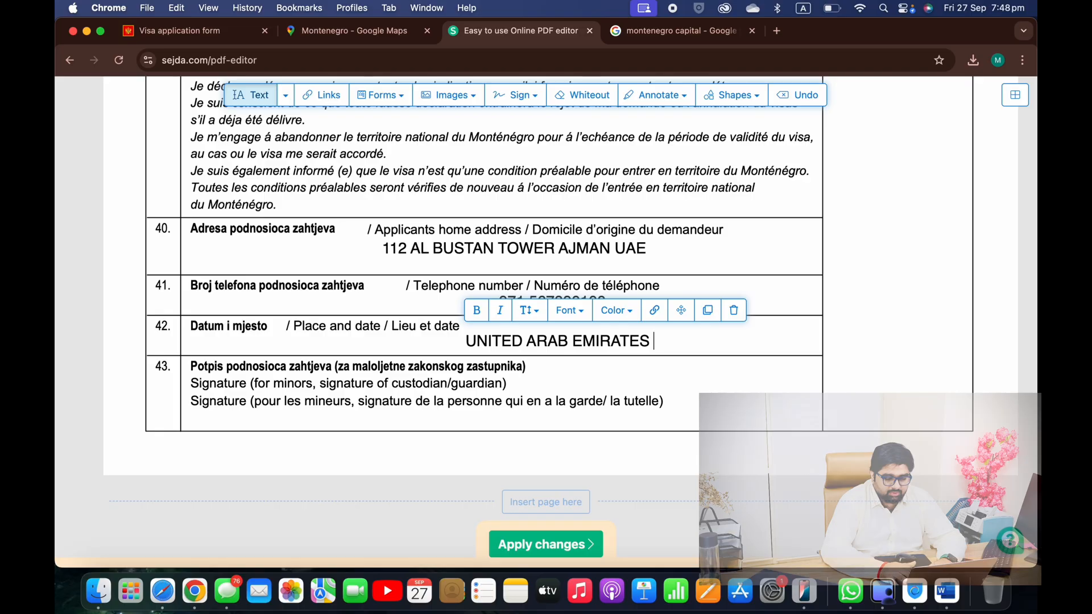
{"action": "key", "text": "Caps_Lock"}
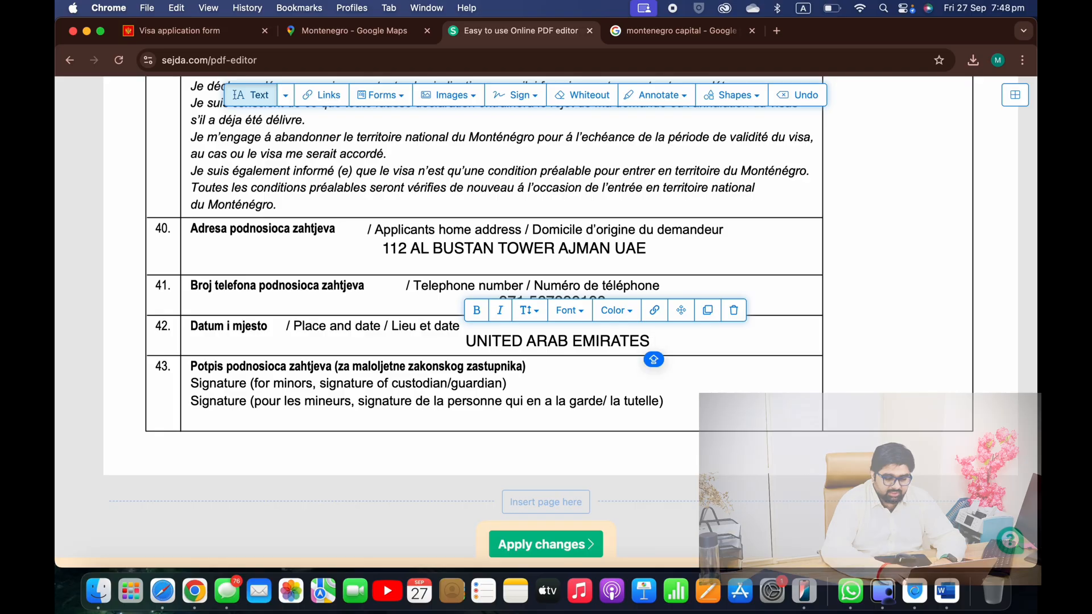
{"action": "type", "text": "&"}
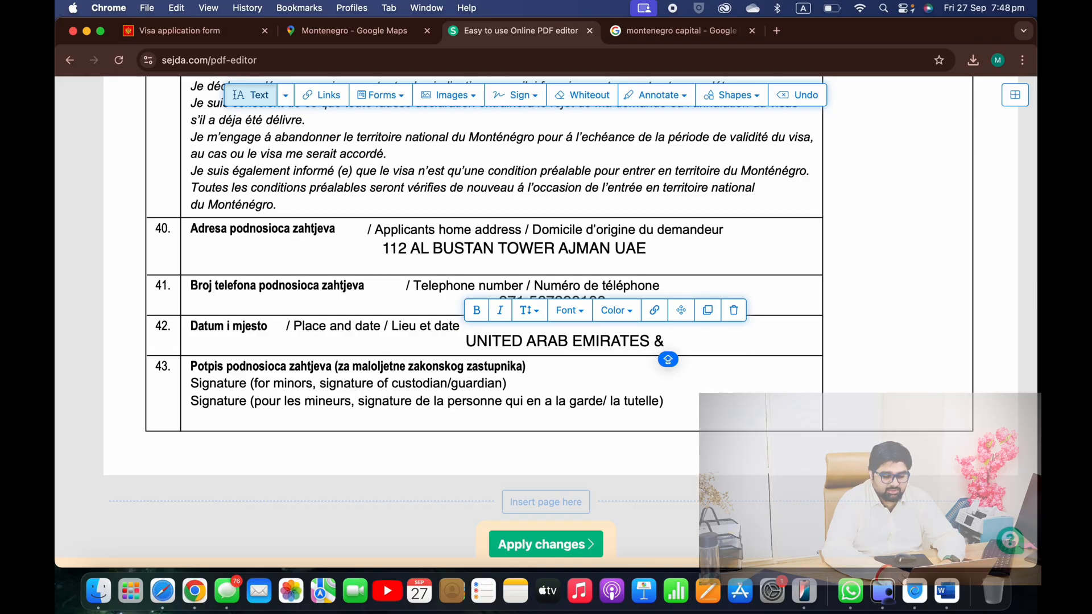
{"action": "type", "text": " 27"}
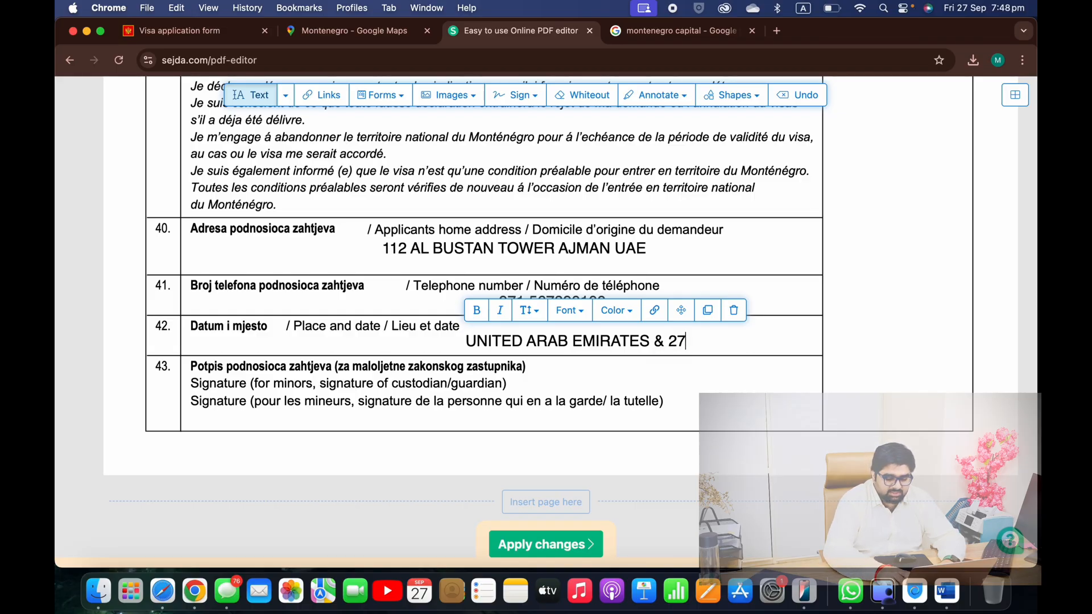
{"action": "type", "text": "-SEP-2024"}
{"action": "scroll", "coordinate": [619, 349], "scroll_direction": "down", "scroll_amount": 2}
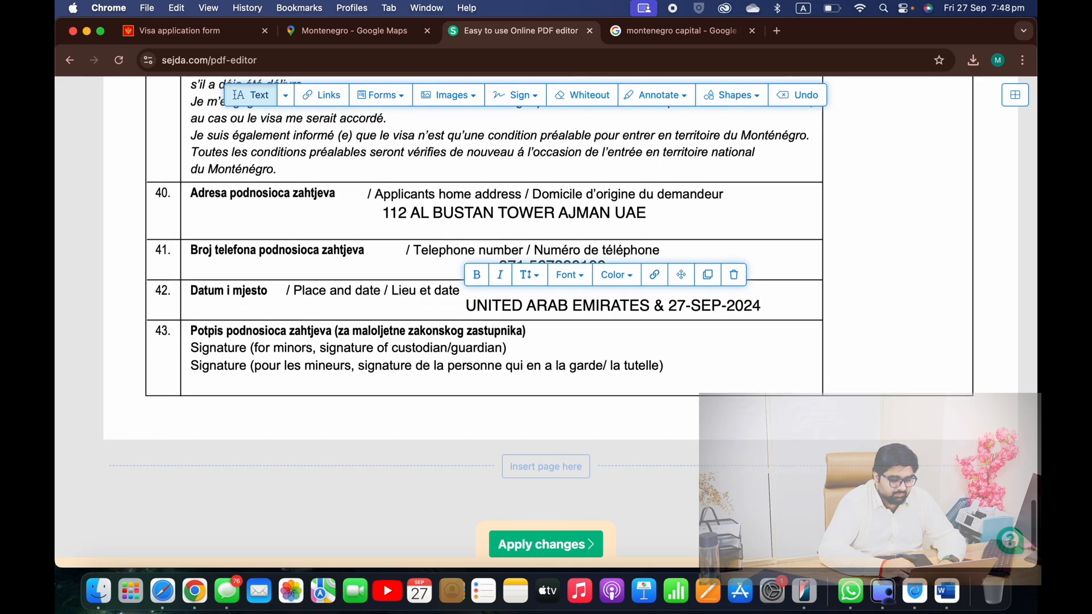
{"action": "scroll", "coordinate": [618, 349], "scroll_direction": "down", "scroll_amount": 3}
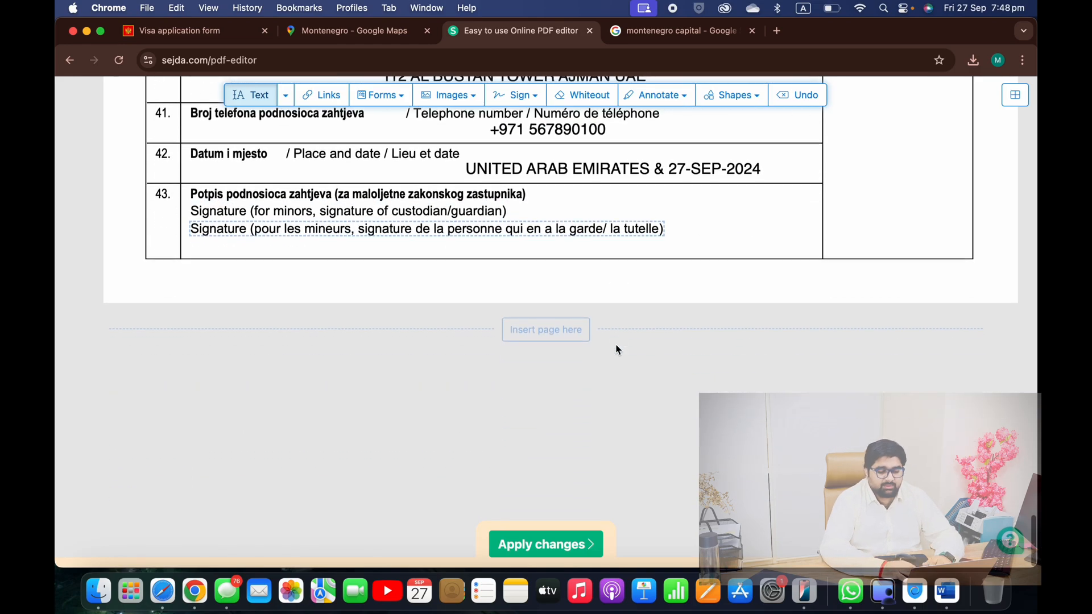
{"action": "scroll", "coordinate": [569, 454], "scroll_direction": "up", "scroll_amount": 8}
{"action": "left_click", "coordinate": [541, 544]}
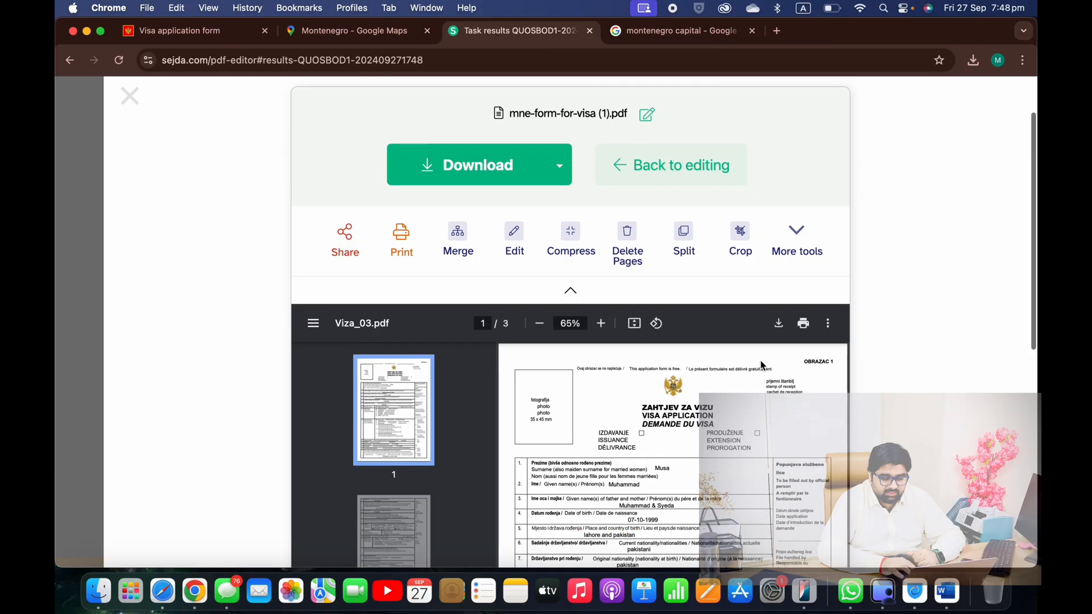
{"action": "scroll", "coordinate": [812, 340], "scroll_direction": "down", "scroll_amount": 3}
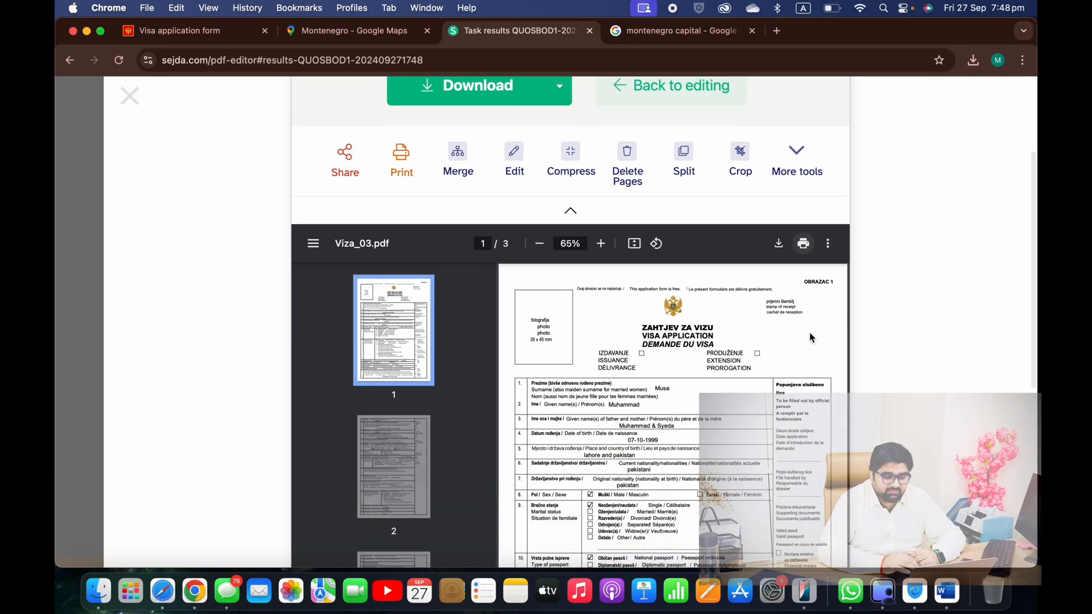
{"action": "scroll", "coordinate": [811, 338], "scroll_direction": "down", "scroll_amount": 3}
{"action": "scroll", "coordinate": [811, 338], "scroll_direction": "down", "scroll_amount": 10}
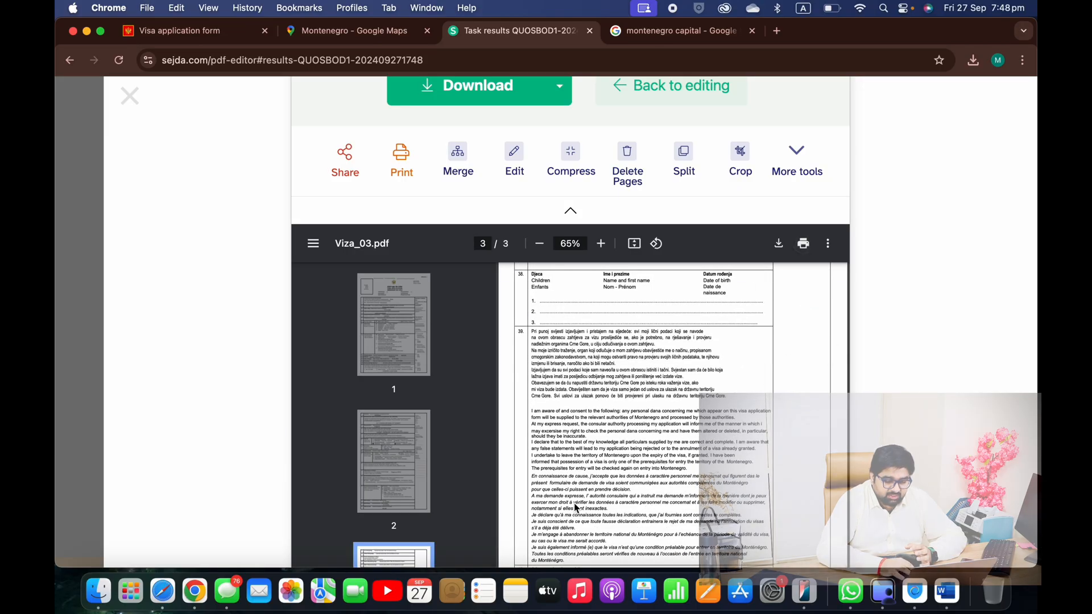
{"action": "scroll", "coordinate": [574, 503], "scroll_direction": "down", "scroll_amount": 5}
{"action": "left_click_drag", "start_coordinate": [541, 435], "coordinate": [659, 436]}
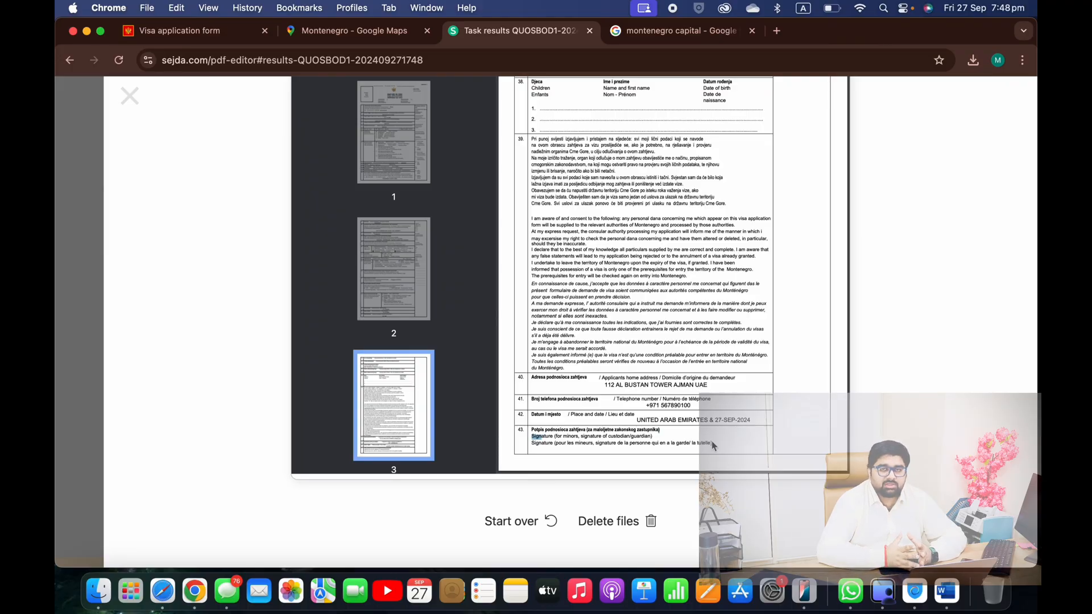
{"action": "scroll", "coordinate": [712, 441], "scroll_direction": "up", "scroll_amount": 10}
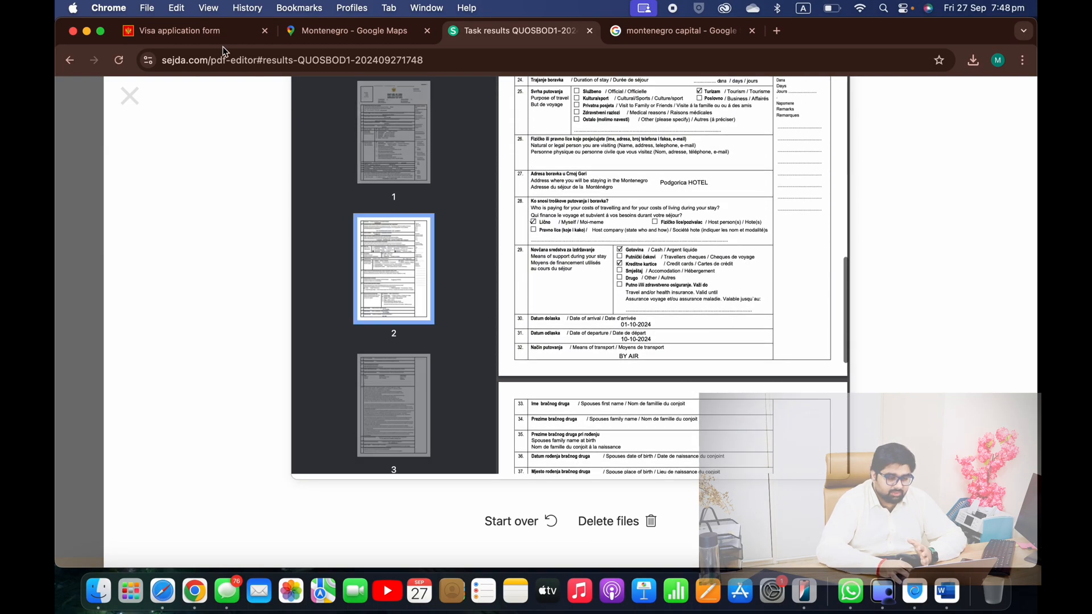
Look over the Montenegro visa application form page, then go back to the Google results
{"action": "left_click", "coordinate": [205, 30]}
{"action": "scroll", "coordinate": [344, 390], "scroll_direction": "down", "scroll_amount": 3}
{"action": "scroll", "coordinate": [344, 389], "scroll_direction": "down", "scroll_amount": 5}
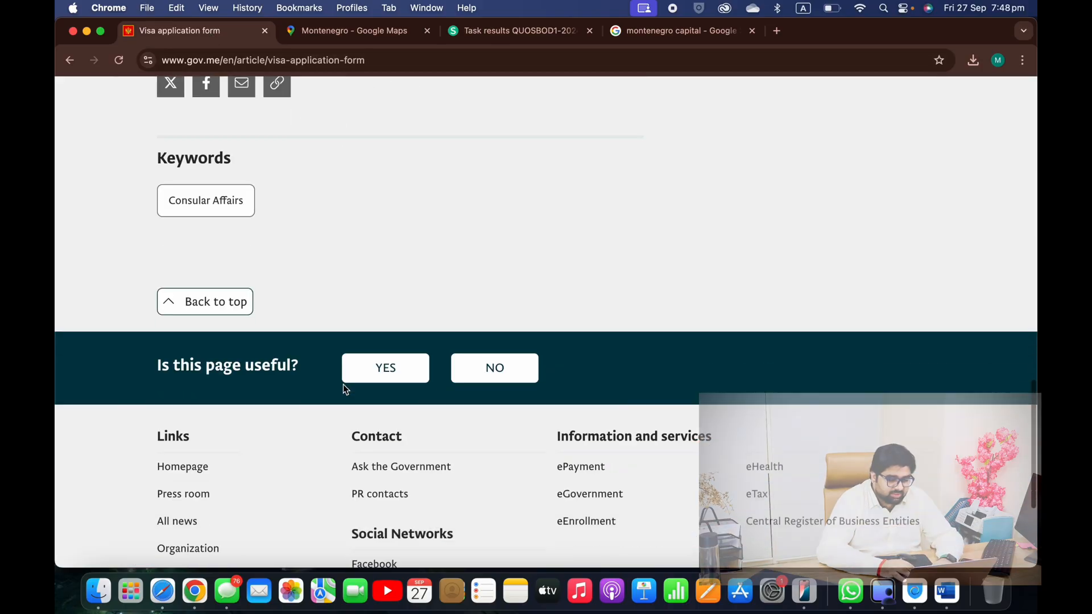
{"action": "scroll", "coordinate": [344, 389], "scroll_direction": "up", "scroll_amount": 10}
{"action": "scroll", "coordinate": [344, 390], "scroll_direction": "up", "scroll_amount": 7}
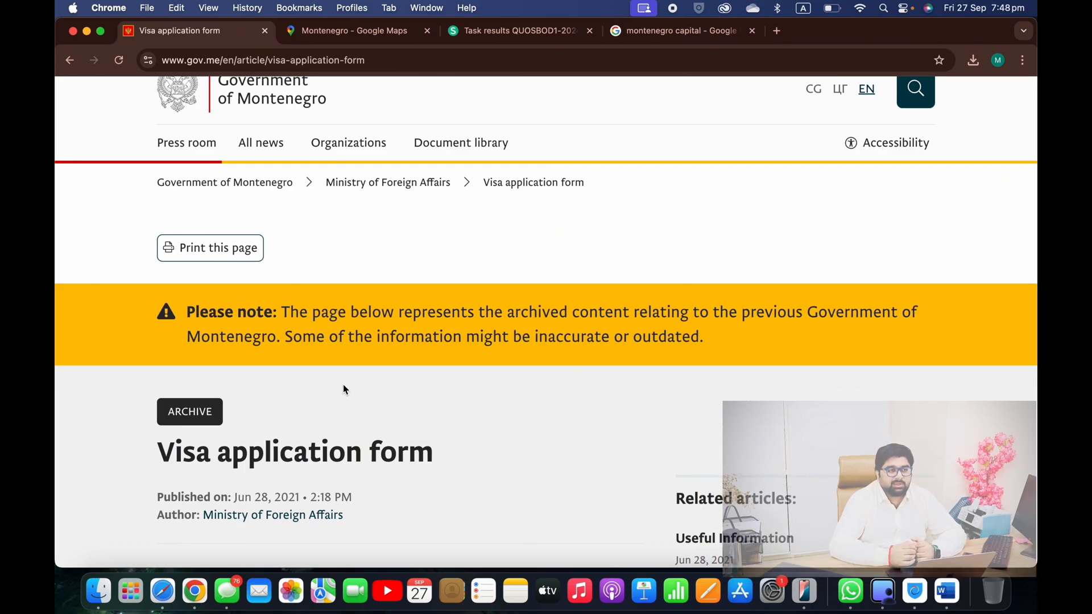
{"action": "left_click", "coordinate": [70, 62]}
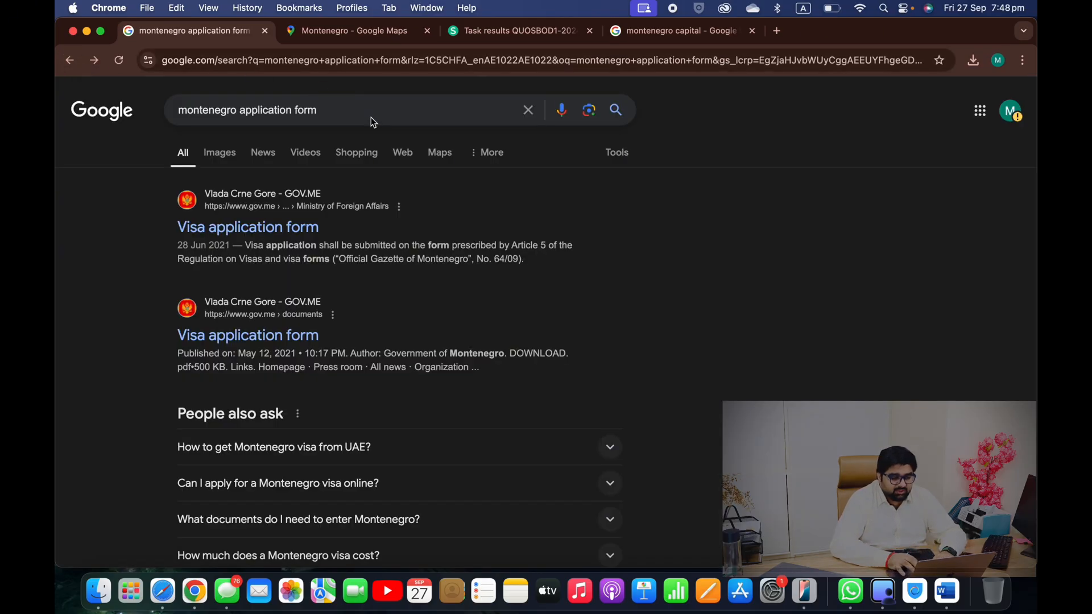
Search 'montenegro VISA EMAIL', select the embassy's e-mail address, and open Gmail in a new tab
{"action": "left_click", "coordinate": [370, 117]}
{"action": "key", "text": "BackSpace"}
{"action": "key", "text": "BackSpace"}
{"action": "key", "text": "BackSpace"}
{"action": "key", "text": "BackSpace"}
{"action": "key", "text": "BackSpace"}
{"action": "key", "text": "BackSpace"}
{"action": "key", "text": "BackSpace"}
{"action": "key", "text": "BackSpace"}
{"action": "key", "text": "BackSpace"}
{"action": "key", "text": "BackSpace"}
{"action": "key", "text": "BackSpace"}
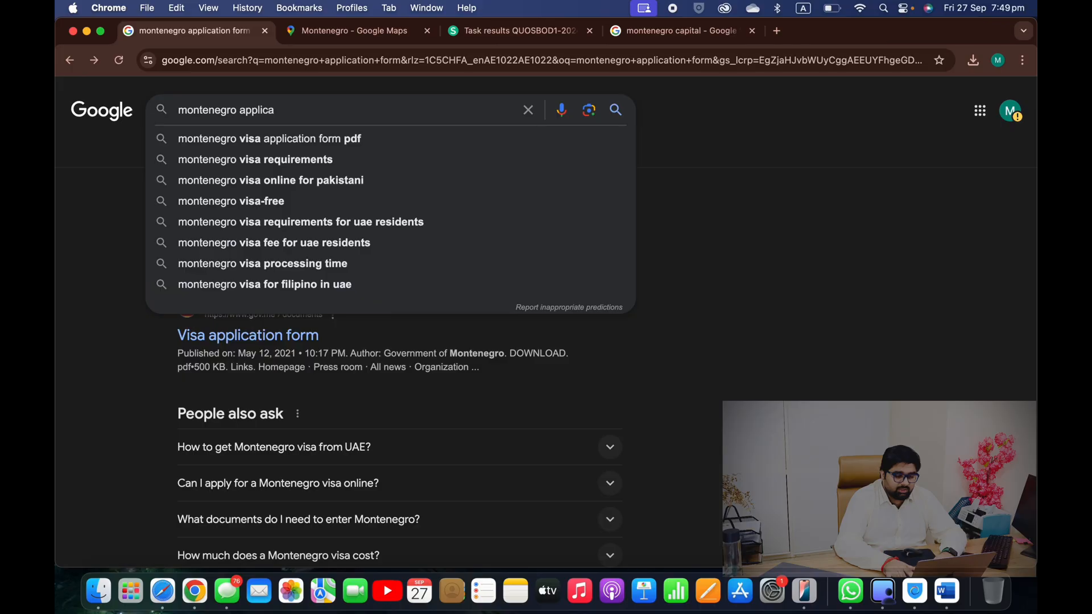
{"action": "key", "text": "BackSpace"}
{"action": "key", "text": "BackSpace"}
{"action": "type", "text": "V"}
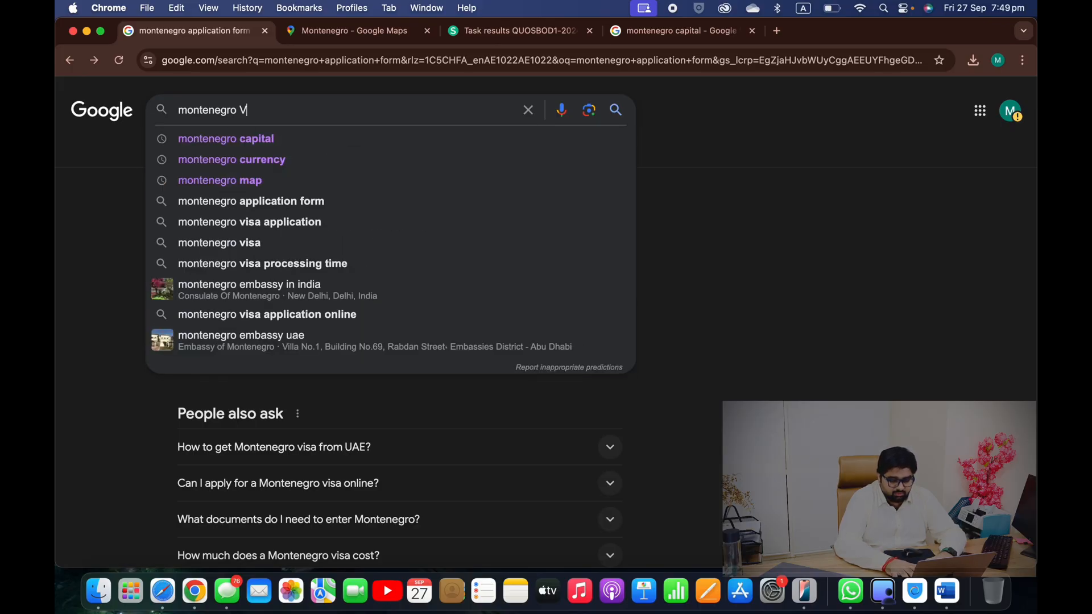
{"action": "type", "text": "ISA EMAIL"}
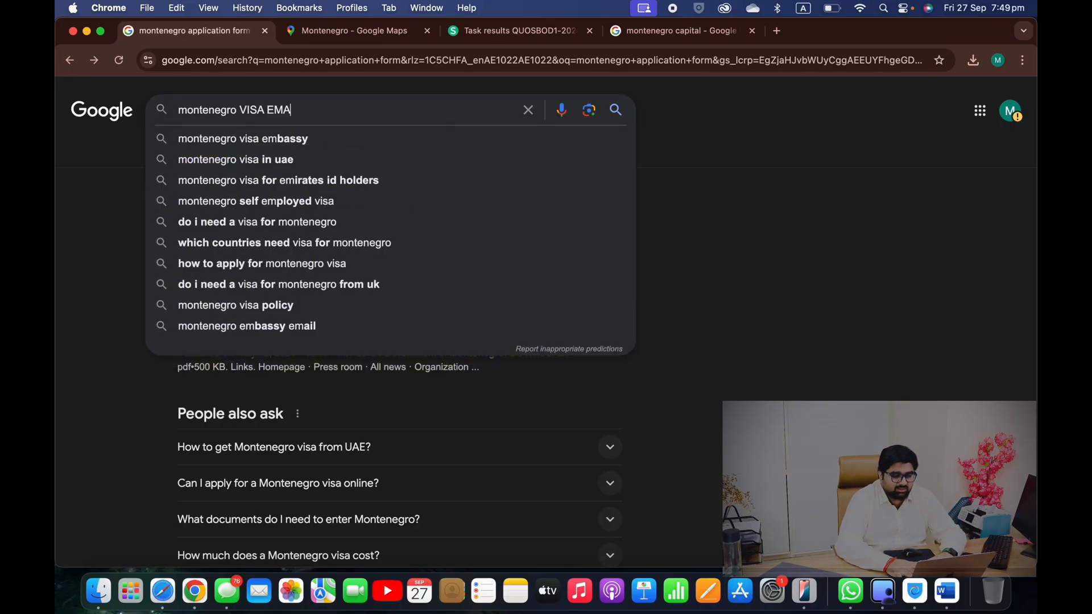
{"action": "key", "text": "Return"}
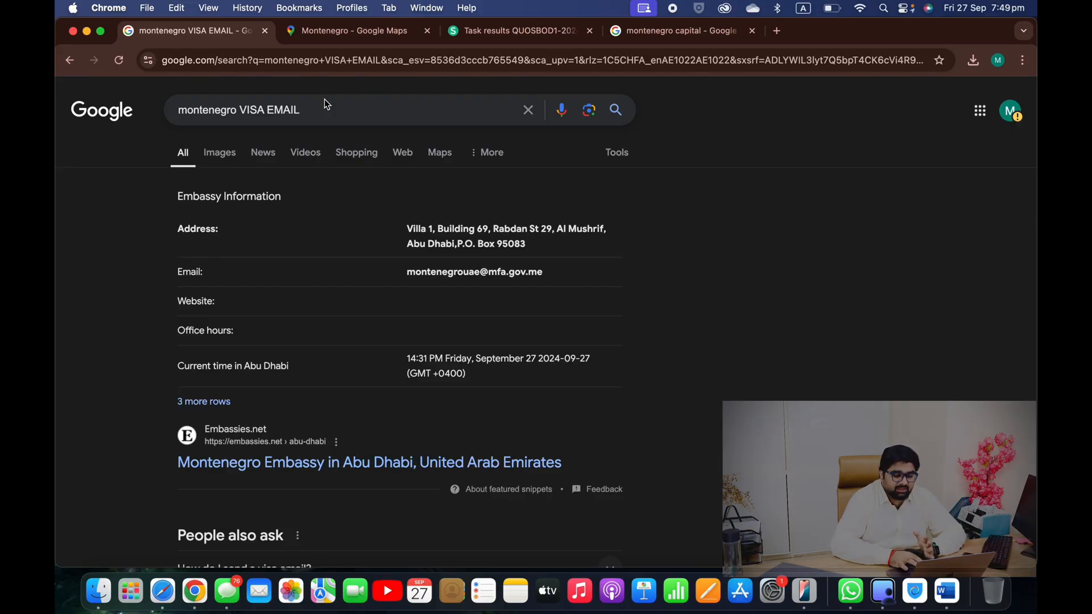
{"action": "left_click", "coordinate": [416, 111]}
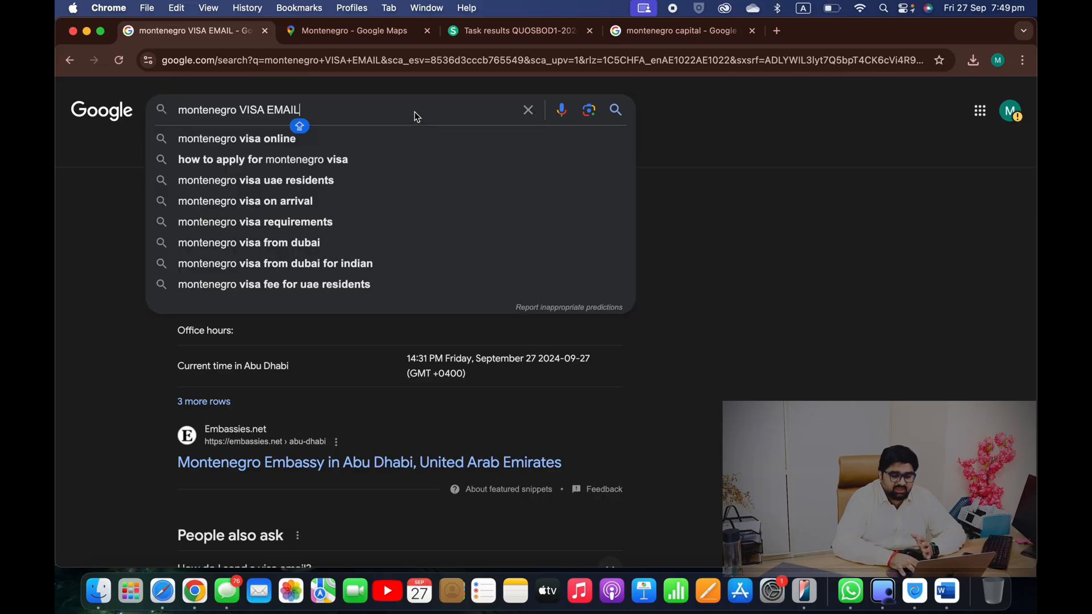
{"action": "left_click", "coordinate": [716, 213]}
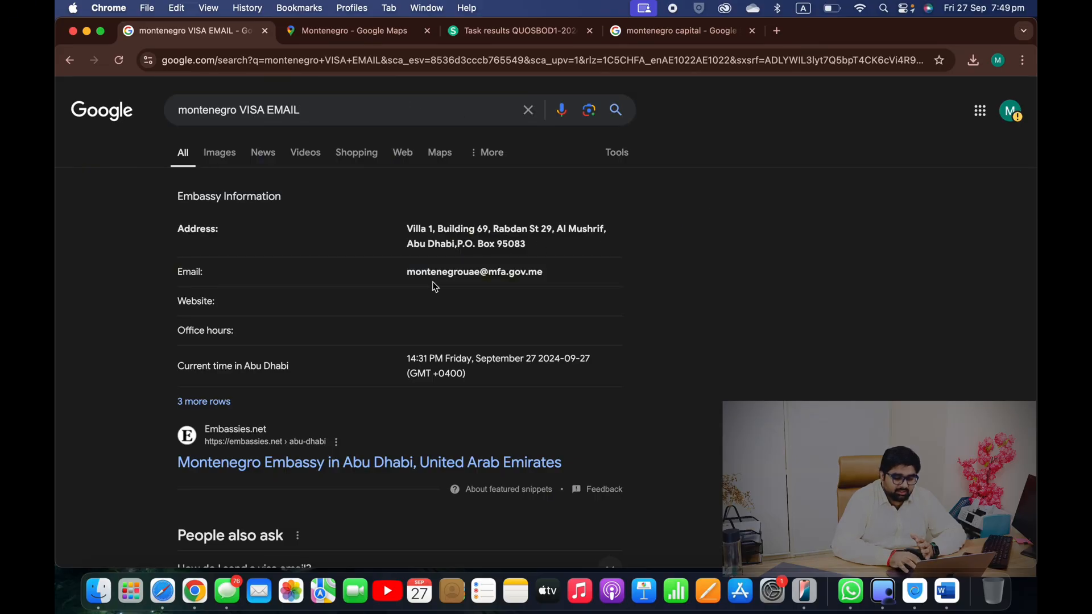
{"action": "left_click_drag", "start_coordinate": [407, 276], "coordinate": [545, 274]}
{"action": "key", "text": "cmd+c"}
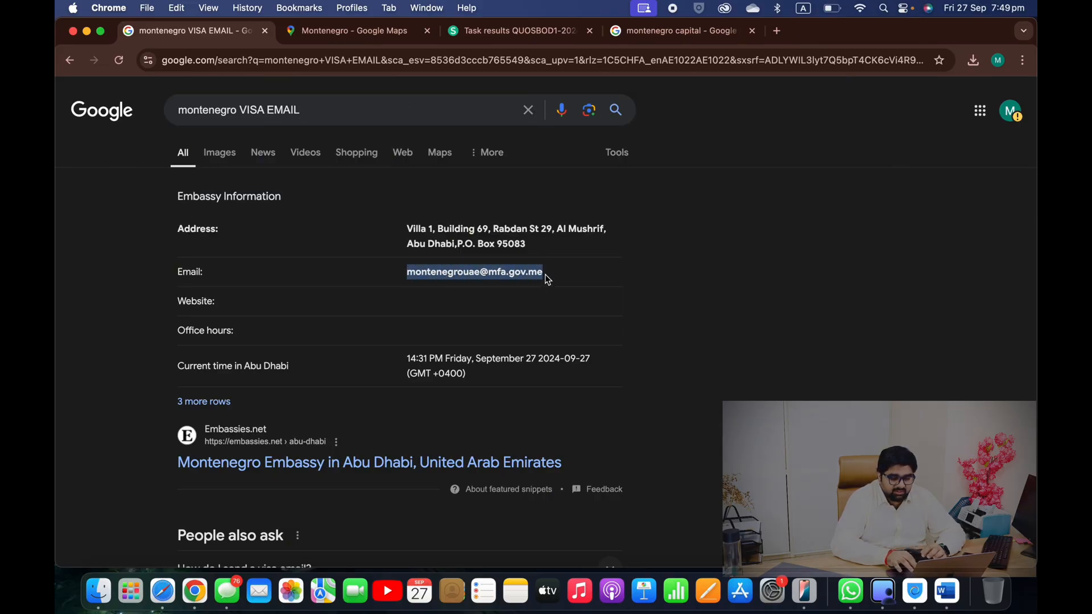
{"action": "left_click", "coordinate": [777, 32]}
{"action": "left_click", "coordinate": [907, 100]}
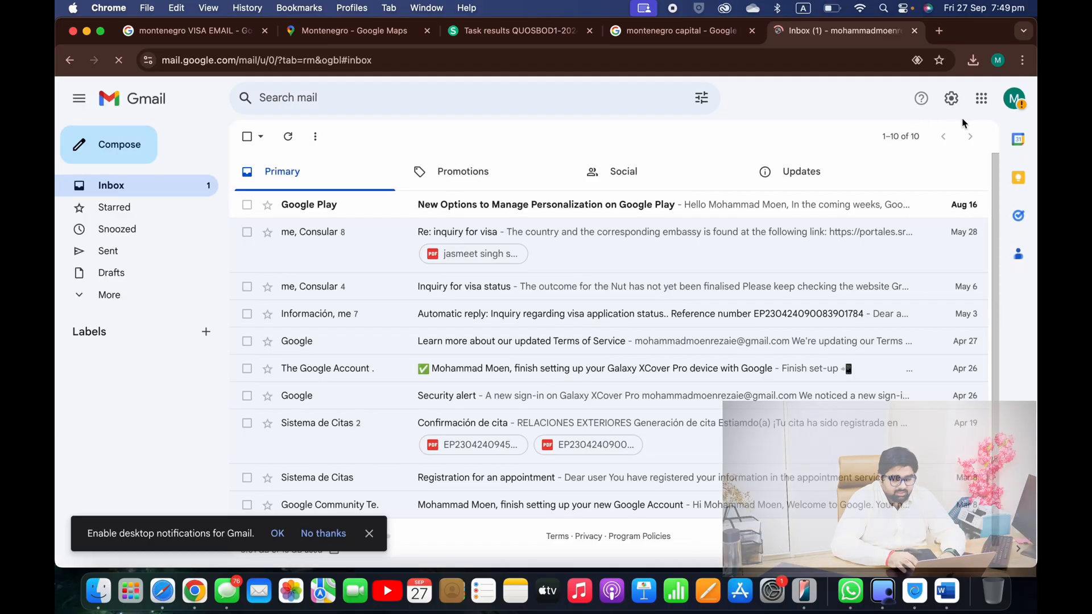
Send the embassy an e-mail titled 'I NEED APPIONTMENT FOR SUBMISSION MY DOCUMENTS FOR VISA'
{"action": "left_click", "coordinate": [120, 149]}
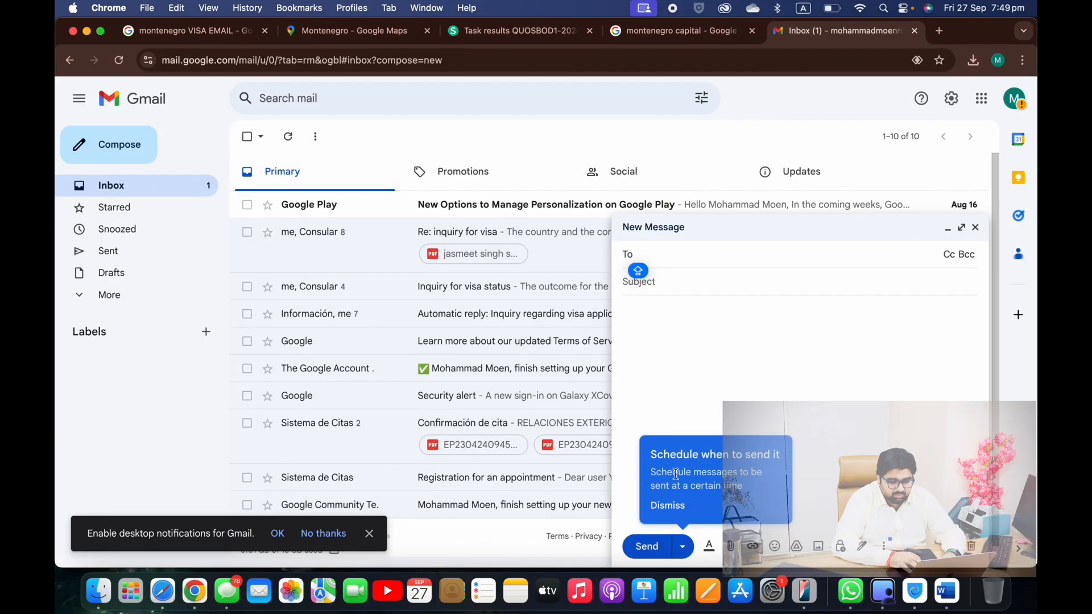
{"action": "key", "text": "cmd+v"}
{"action": "key", "text": "Tab"}
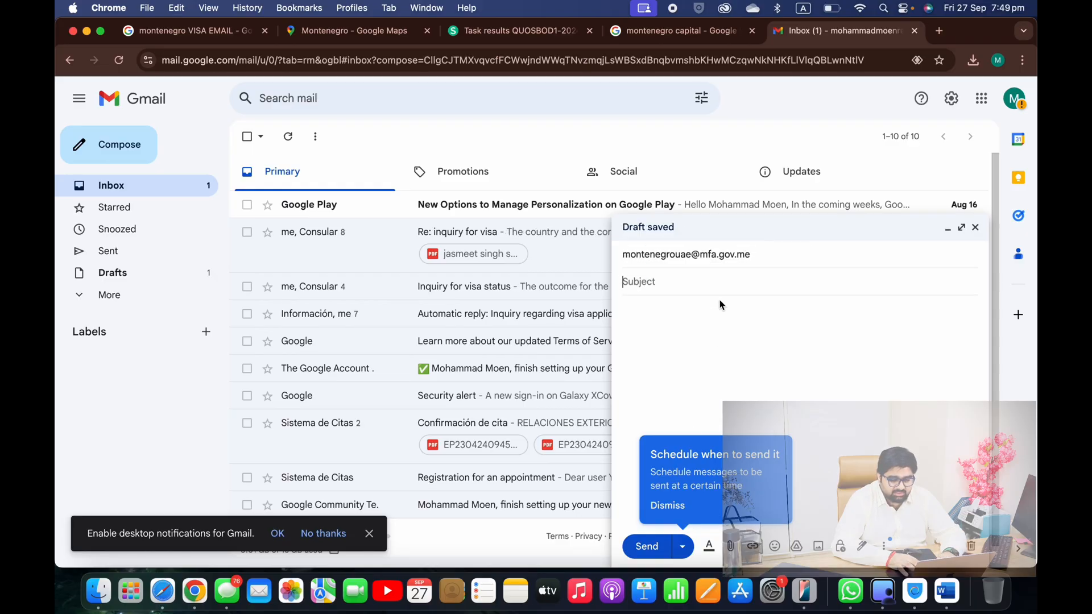
{"action": "type", "text": "I"}
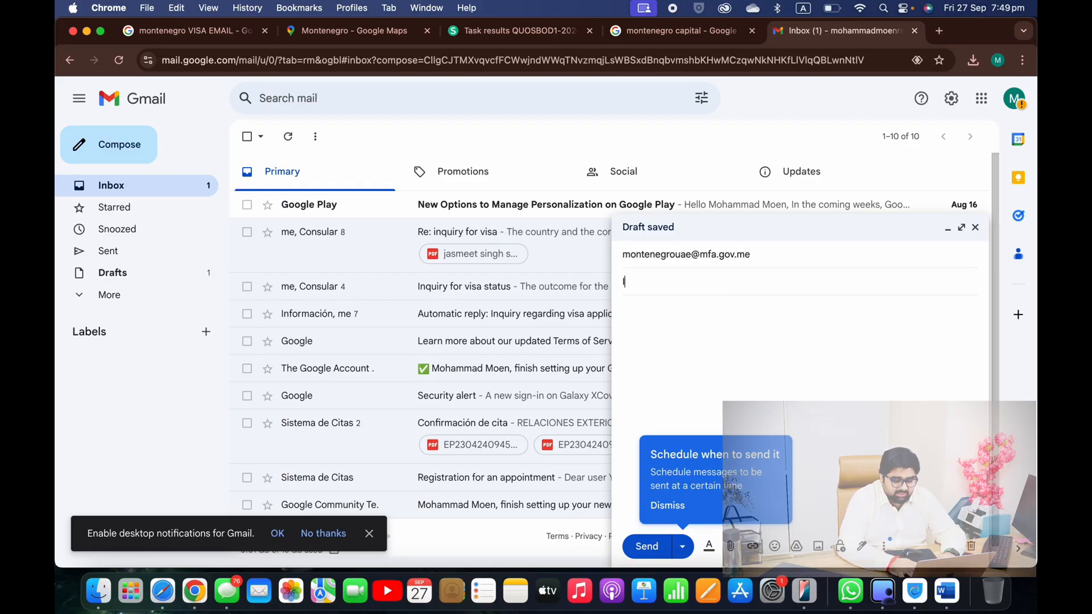
{"action": "type", "text": " NEED APPI"}
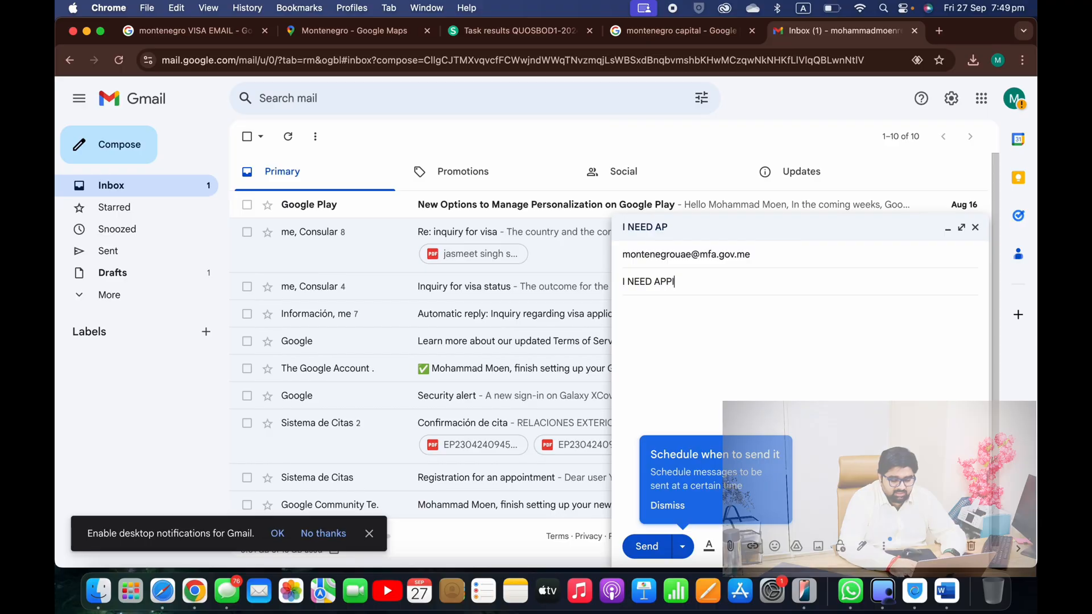
{"action": "type", "text": "ONTMENT FOR "}
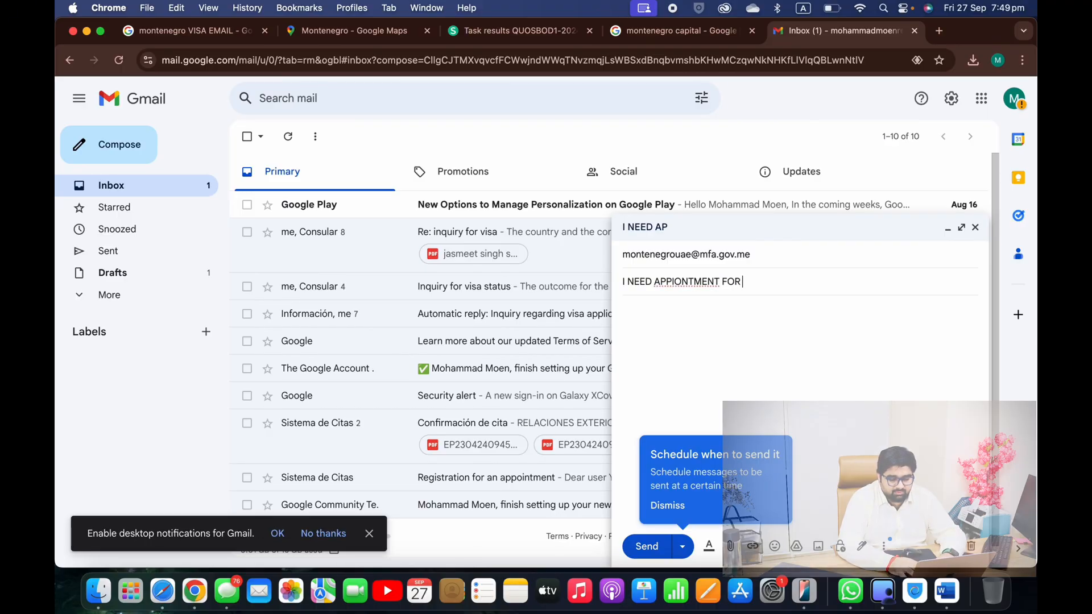
{"action": "type", "text": "SUBM"}
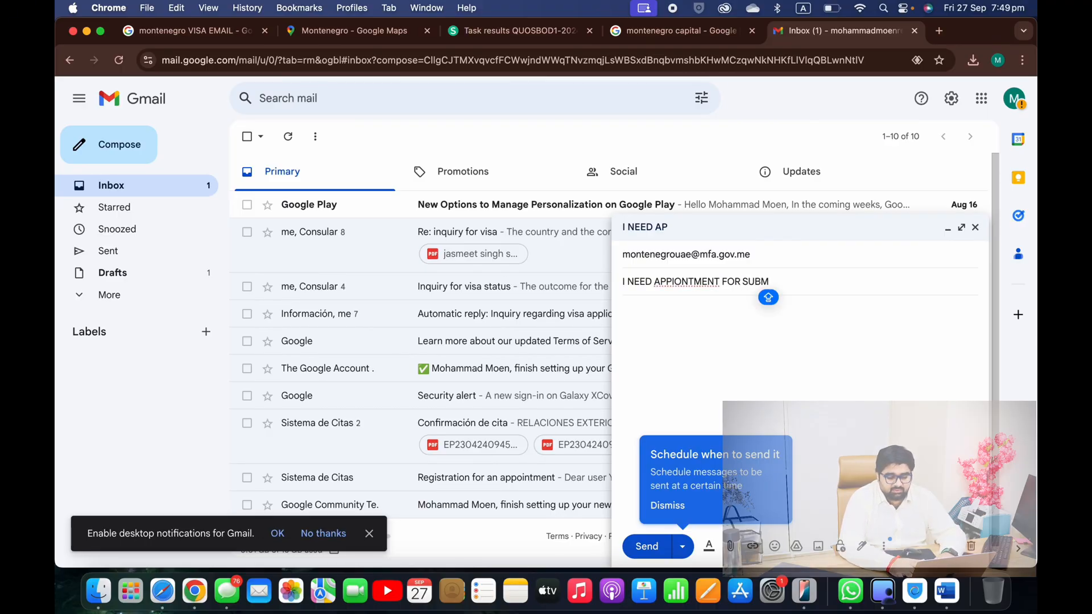
{"action": "type", "text": "ISSION MY "}
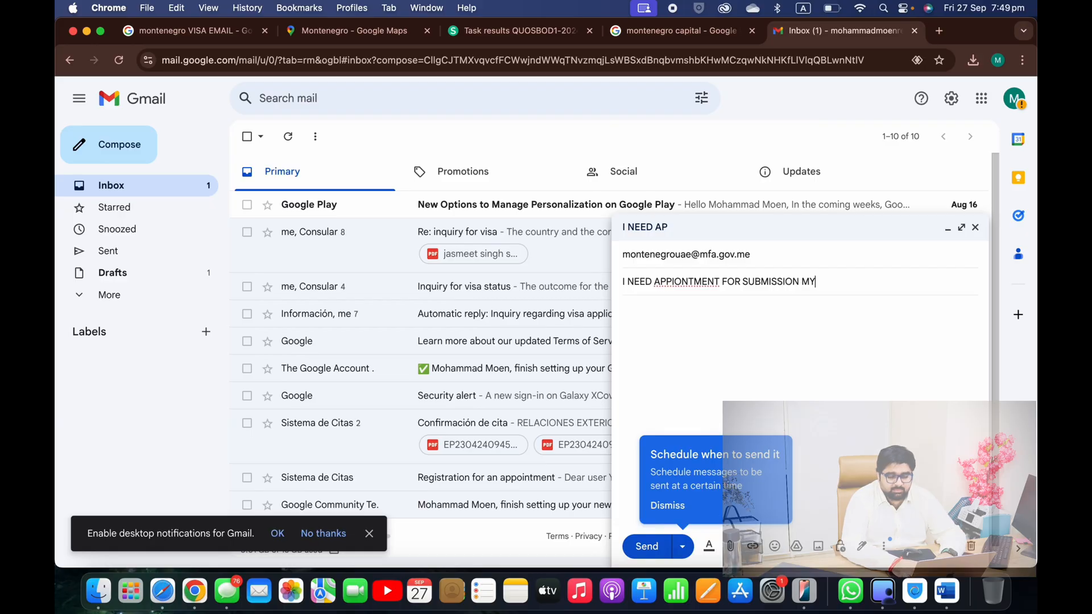
{"action": "type", "text": "DOCUM"}
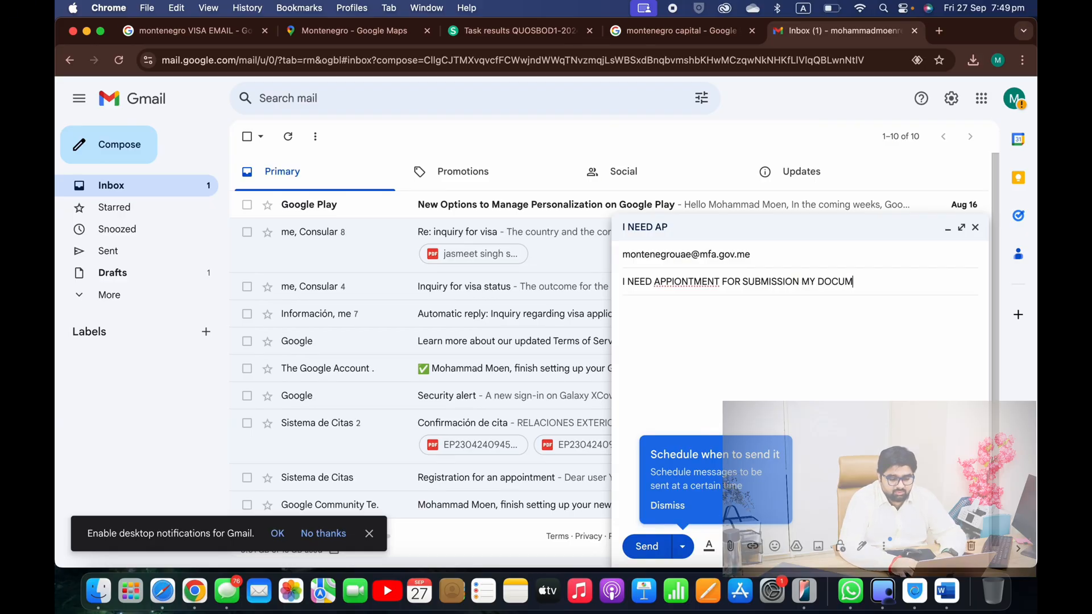
{"action": "type", "text": "ENTS FO"}
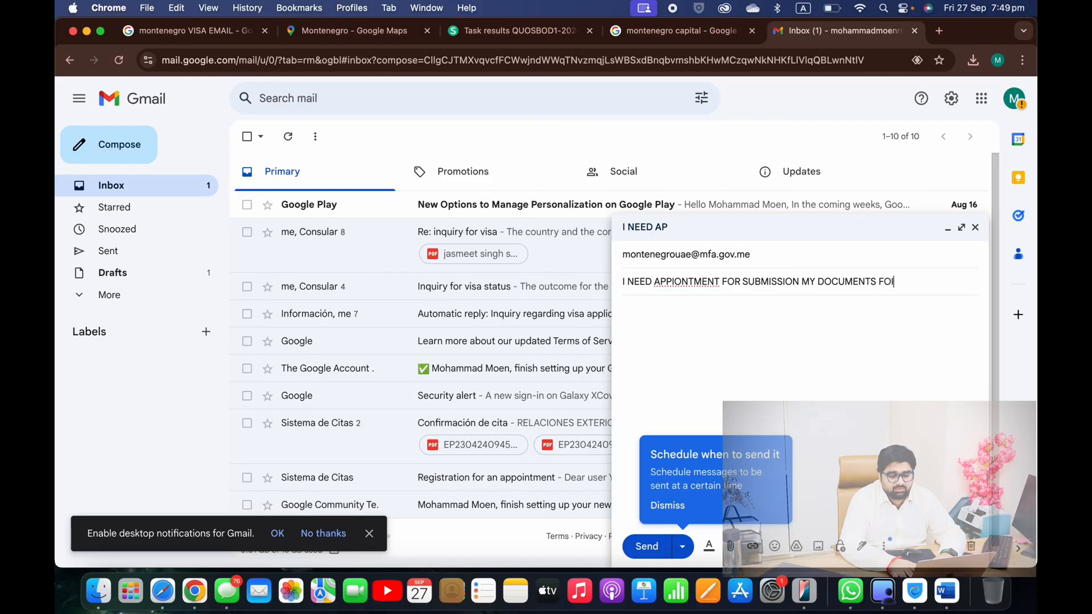
{"action": "type", "text": "R VISA"}
{"action": "key", "text": "Tab"}
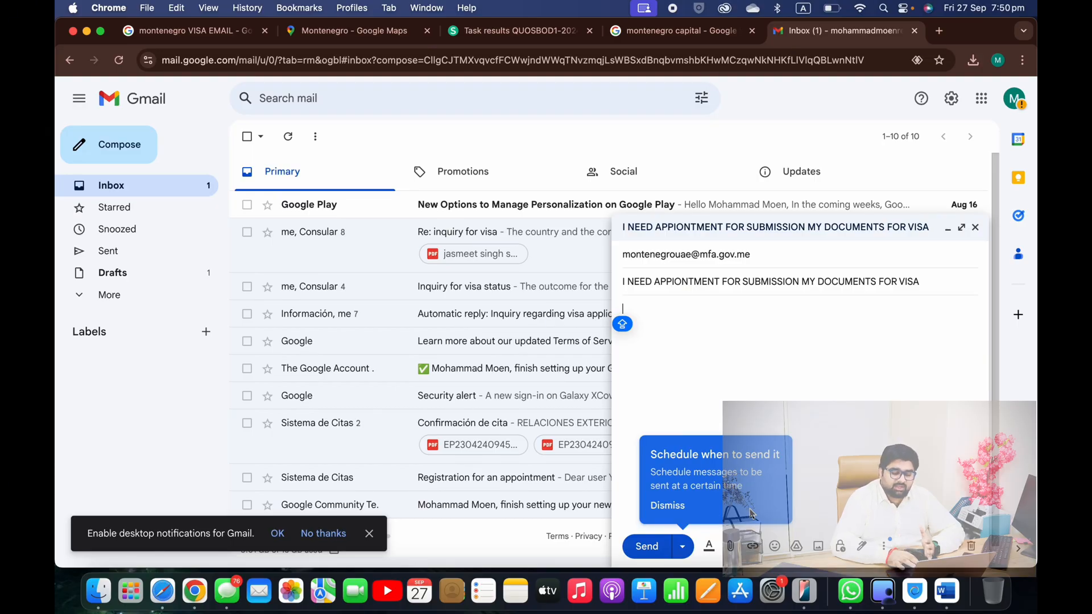
{"action": "left_click", "coordinate": [649, 547]}
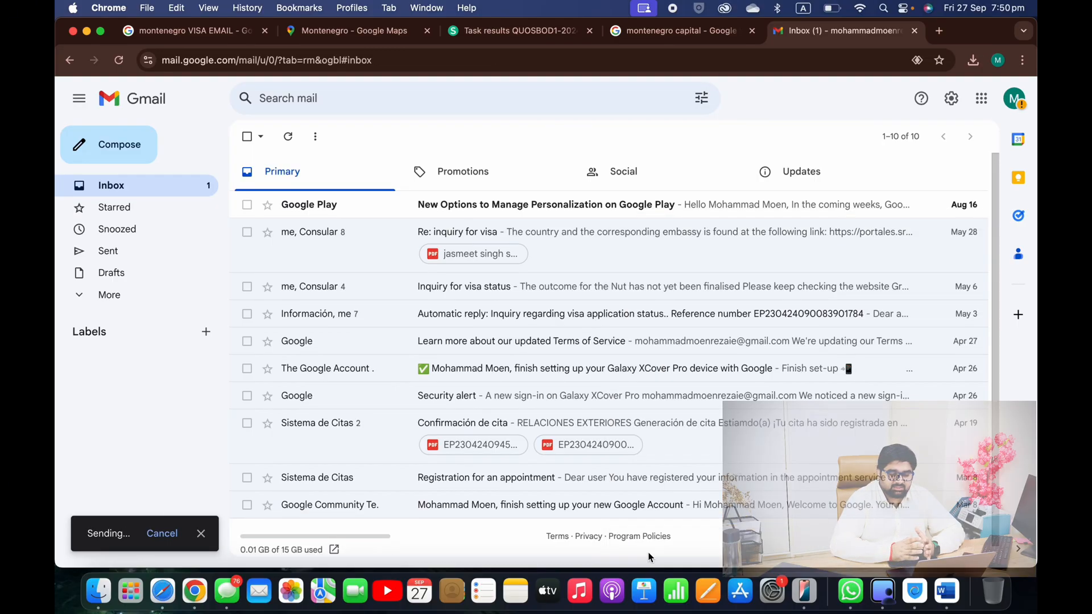